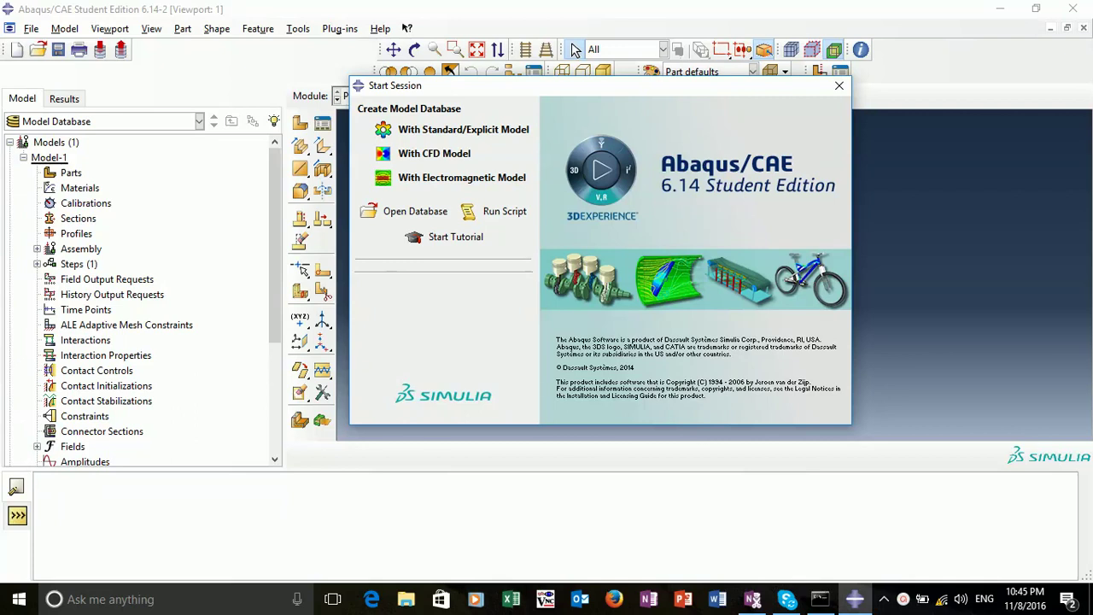
Step: Create a new Standard/Explicit model database with an empty Model-1
{"action": "left_click_drag", "start_coordinate": [476, 86], "coordinate": [515, 93]}
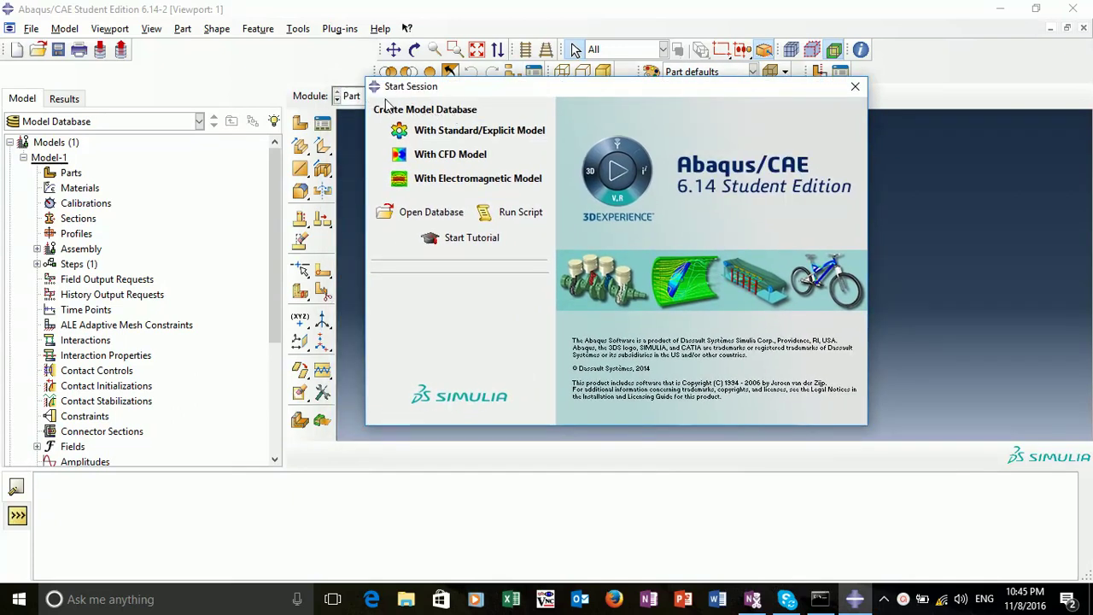
{"action": "left_click", "coordinate": [461, 130]}
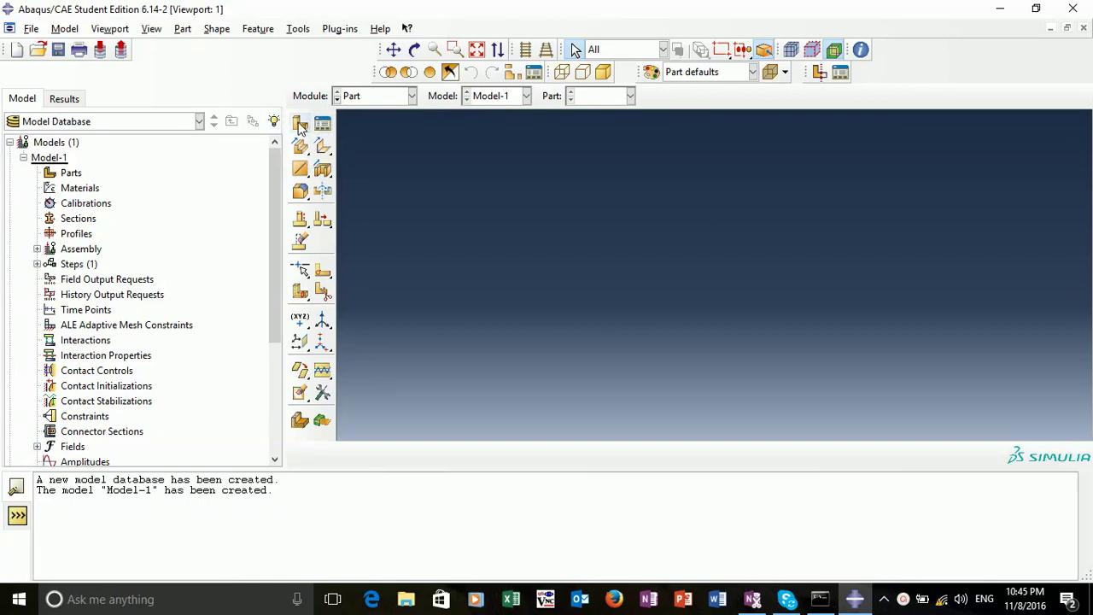
Step: Create a 2D planar deformable wire part named 'frame' with approximate size 20
{"action": "left_click", "coordinate": [301, 124]}
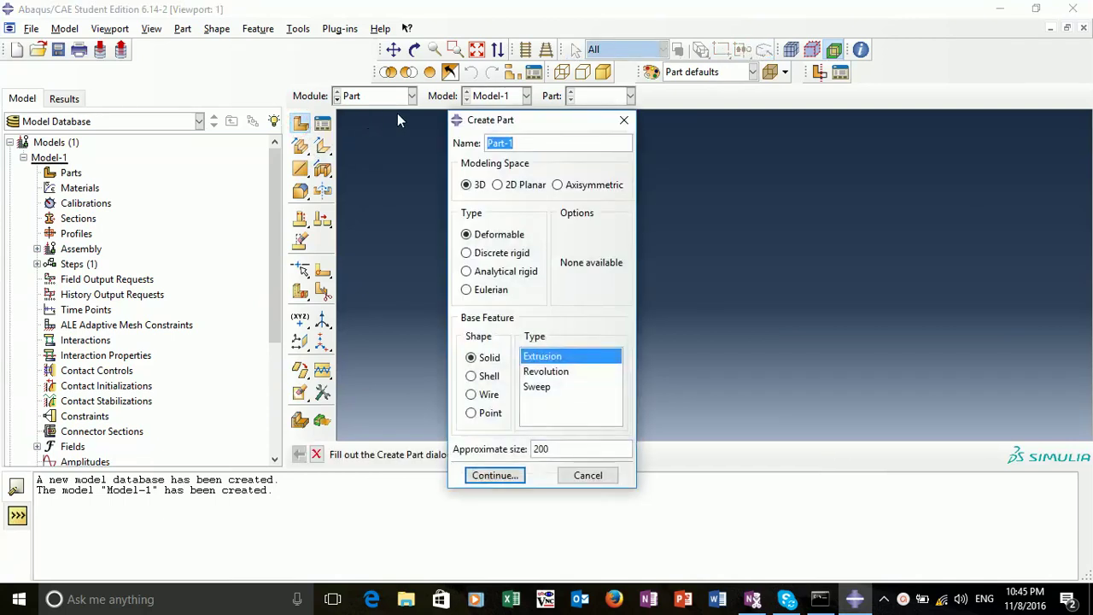
{"action": "left_click_drag", "start_coordinate": [533, 127], "coordinate": [445, 73]}
{"action": "type", "text": "T"}
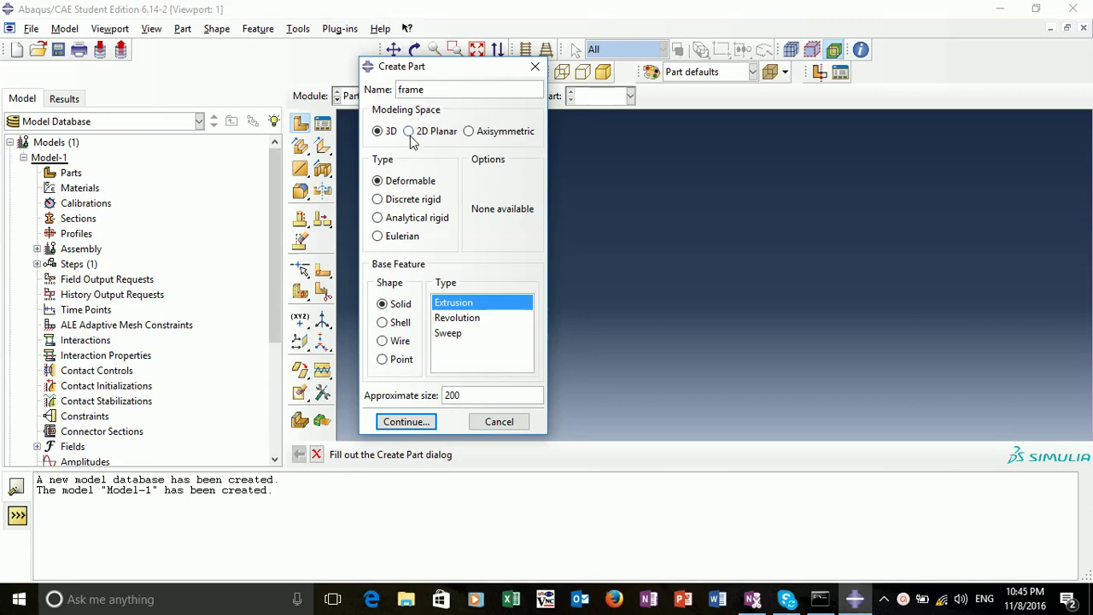
{"action": "left_click", "coordinate": [409, 133]}
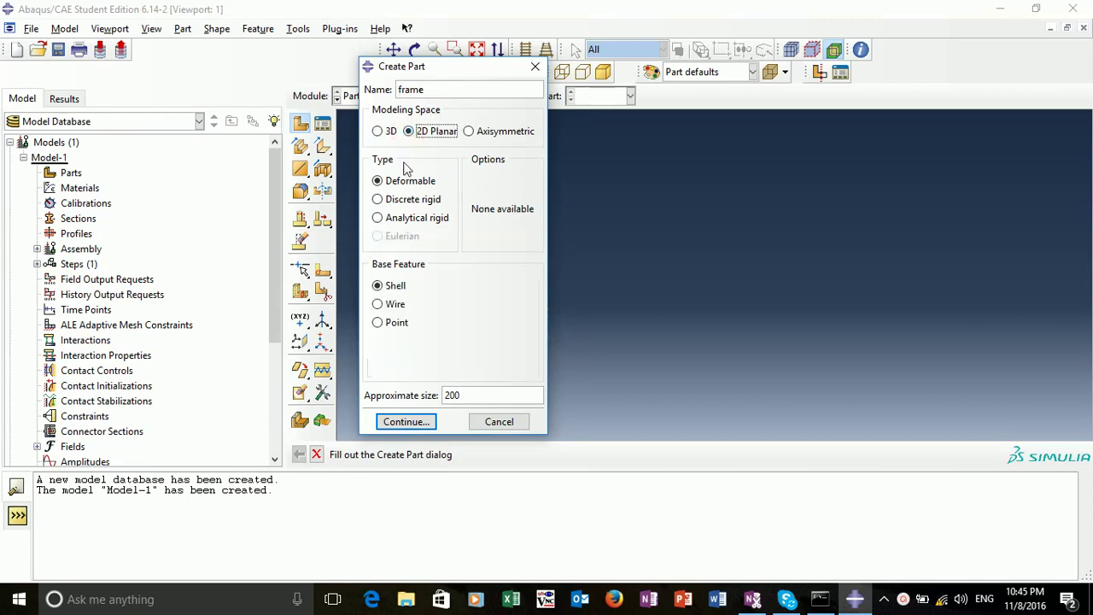
{"action": "left_click", "coordinate": [392, 304]}
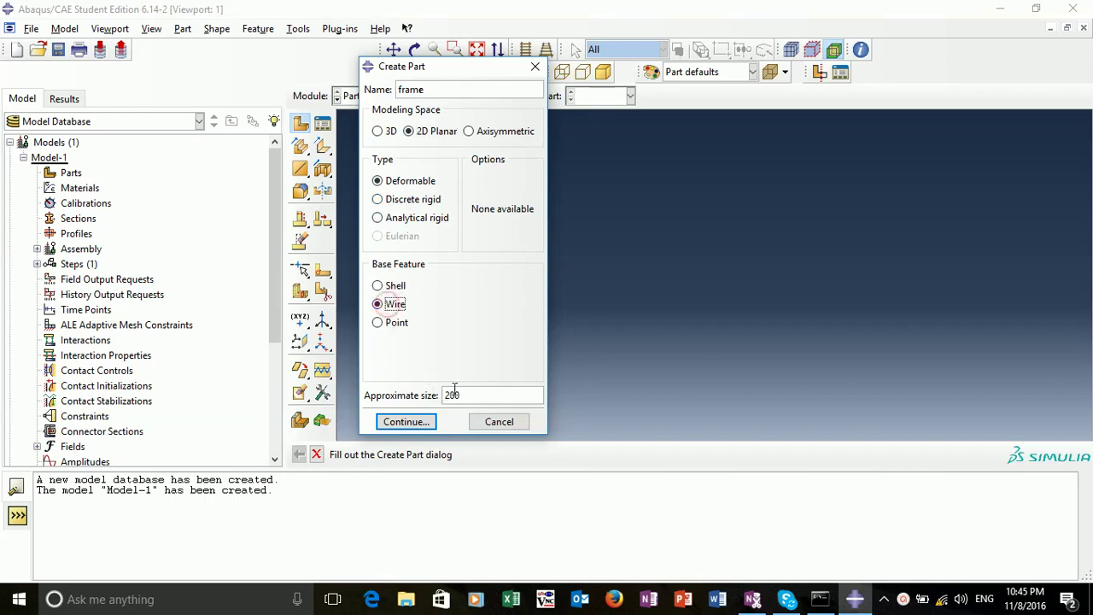
{"action": "key", "text": "BackSpace"}
{"action": "left_click", "coordinate": [403, 422]}
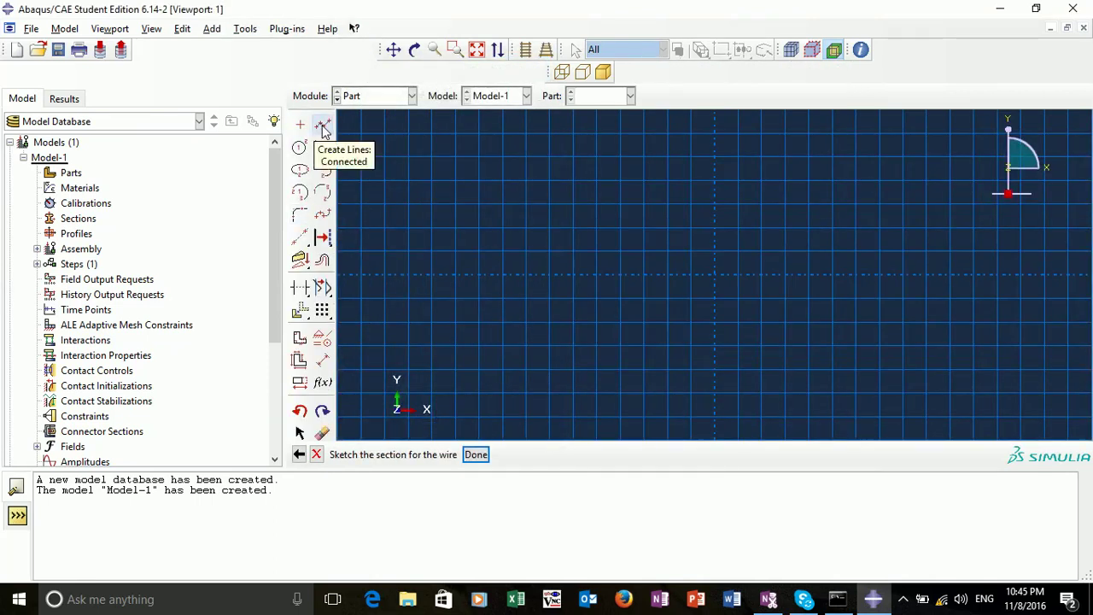
Step: Draw connected lines for the base, two triangles and a top chord joining the apexes
{"action": "left_click", "coordinate": [324, 126]}
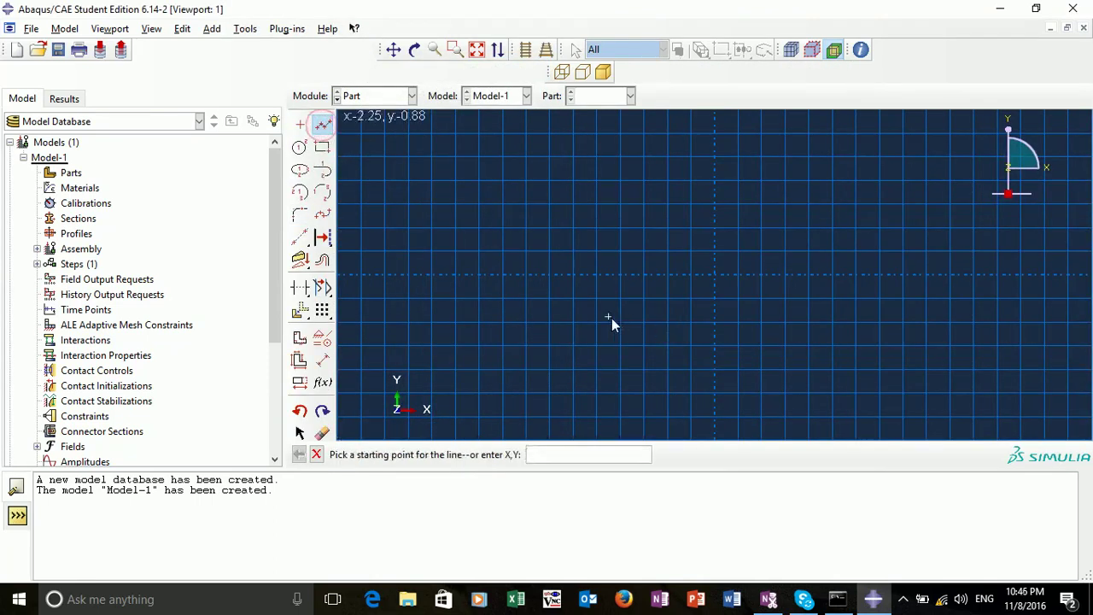
{"action": "left_click", "coordinate": [573, 299]}
{"action": "left_click", "coordinate": [715, 299]}
{"action": "left_click", "coordinate": [858, 300]}
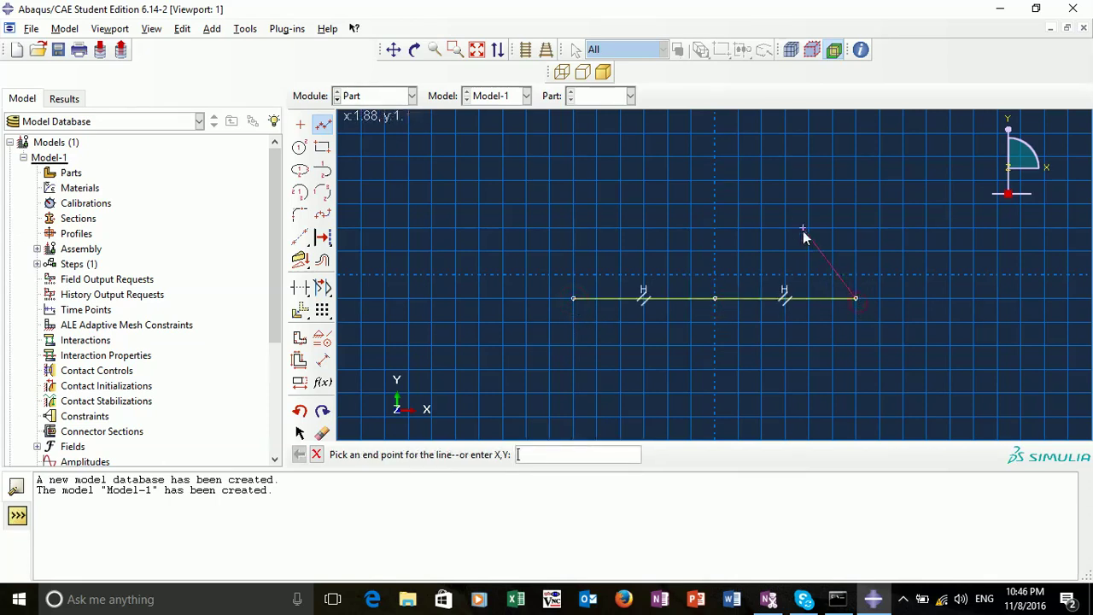
{"action": "left_click", "coordinate": [786, 176]}
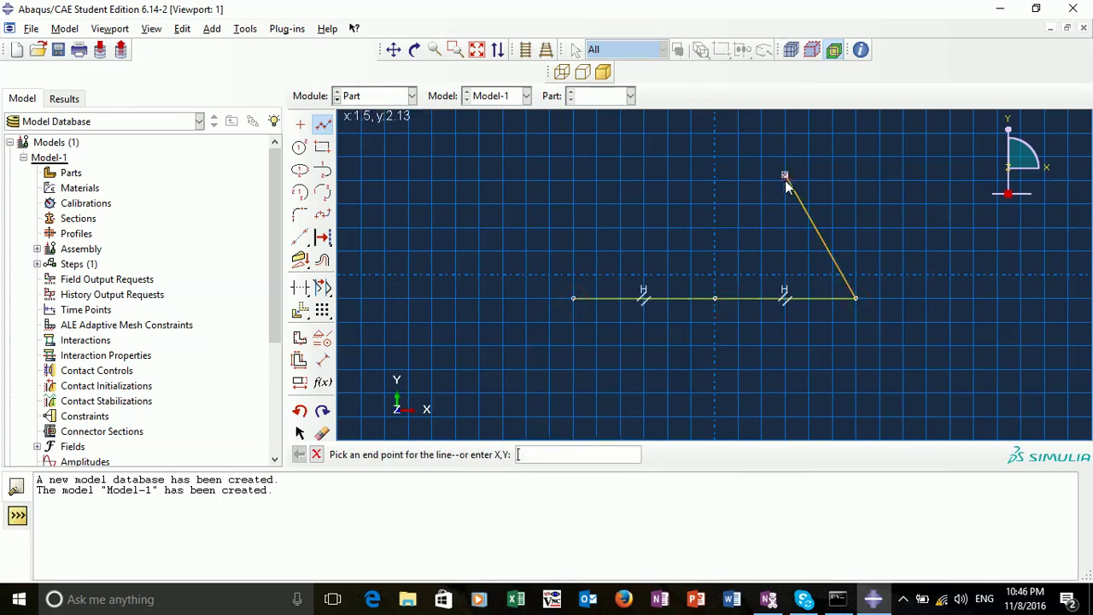
{"action": "left_click", "coordinate": [715, 299]}
{"action": "left_click", "coordinate": [644, 181]}
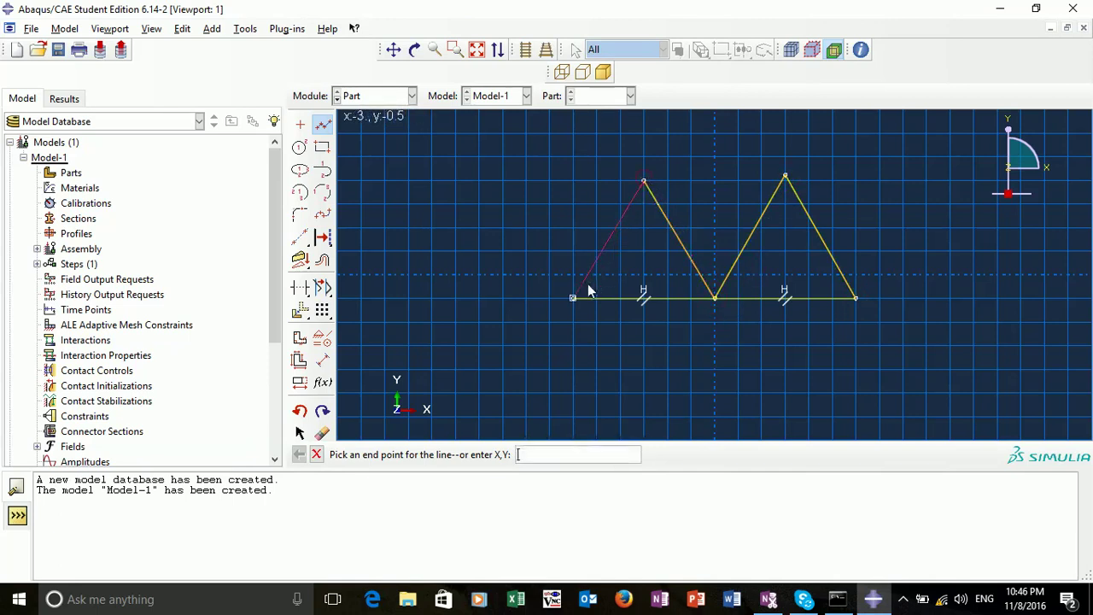
{"action": "left_click", "coordinate": [573, 298]}
{"action": "left_click", "coordinate": [644, 181]}
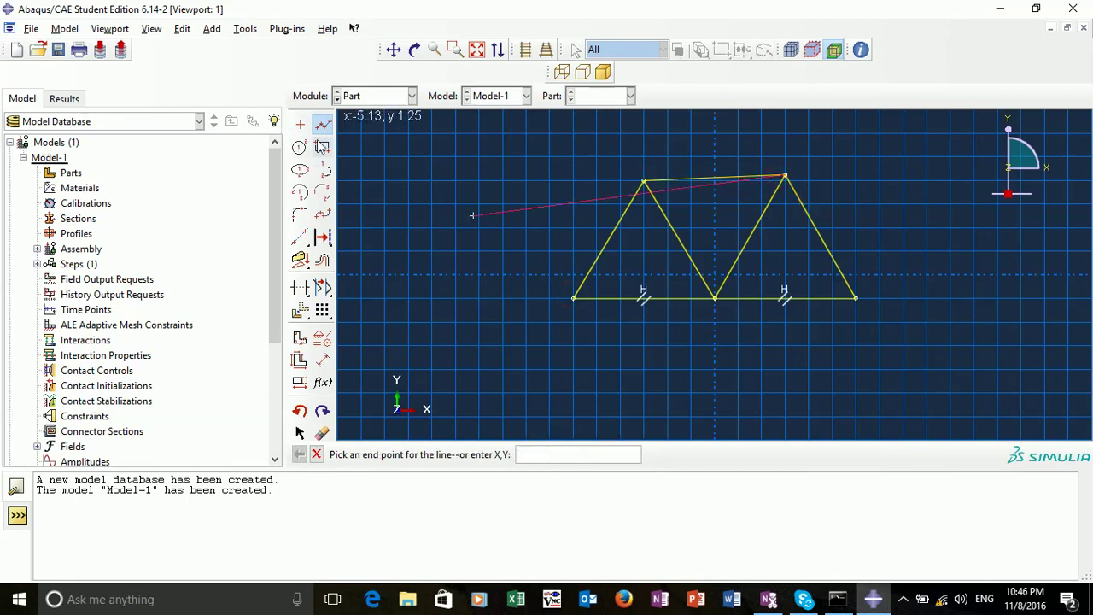
{"action": "left_click", "coordinate": [322, 359]}
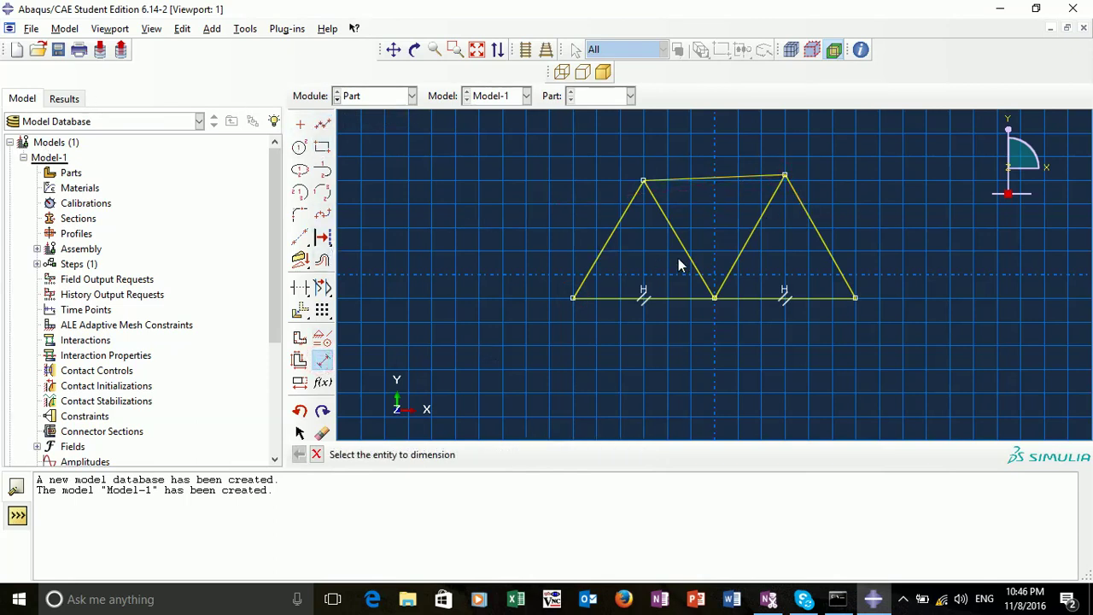
Step: Try a 0 vertical offset between the apexes, then undo it after the truss collapses
{"action": "left_click", "coordinate": [643, 181]}
{"action": "left_click", "coordinate": [785, 175]}
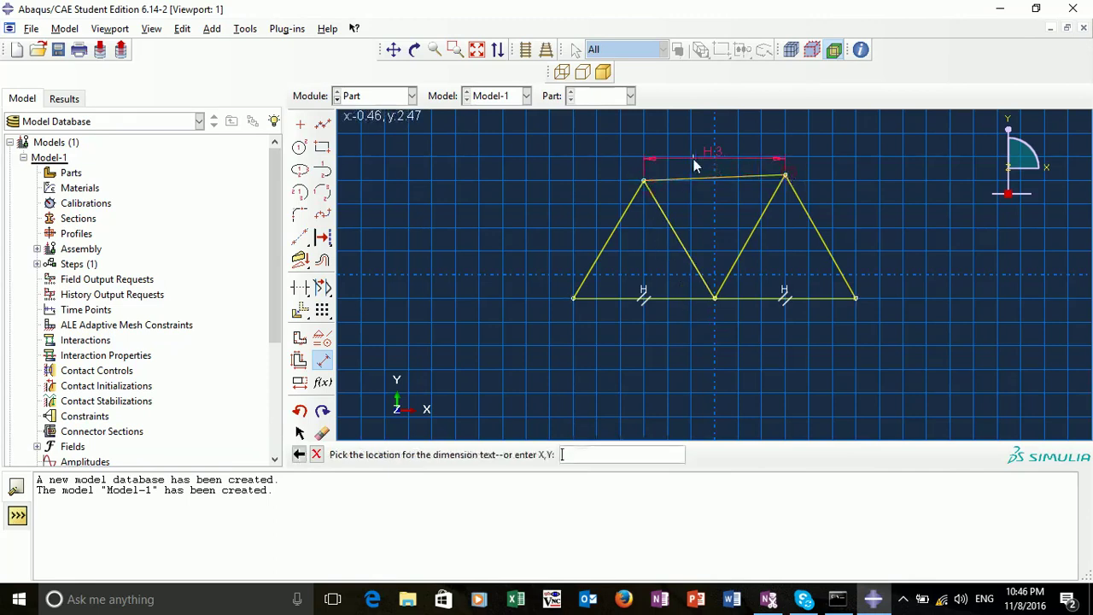
{"action": "left_click", "coordinate": [891, 183]}
{"action": "type", "text": "0"}
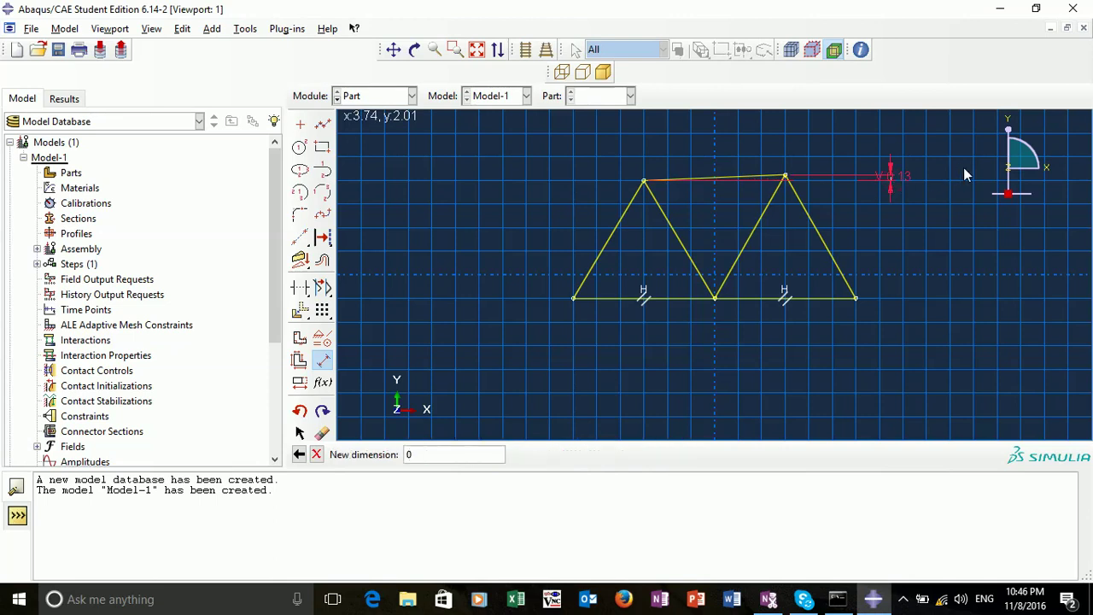
{"action": "key", "text": "Return"}
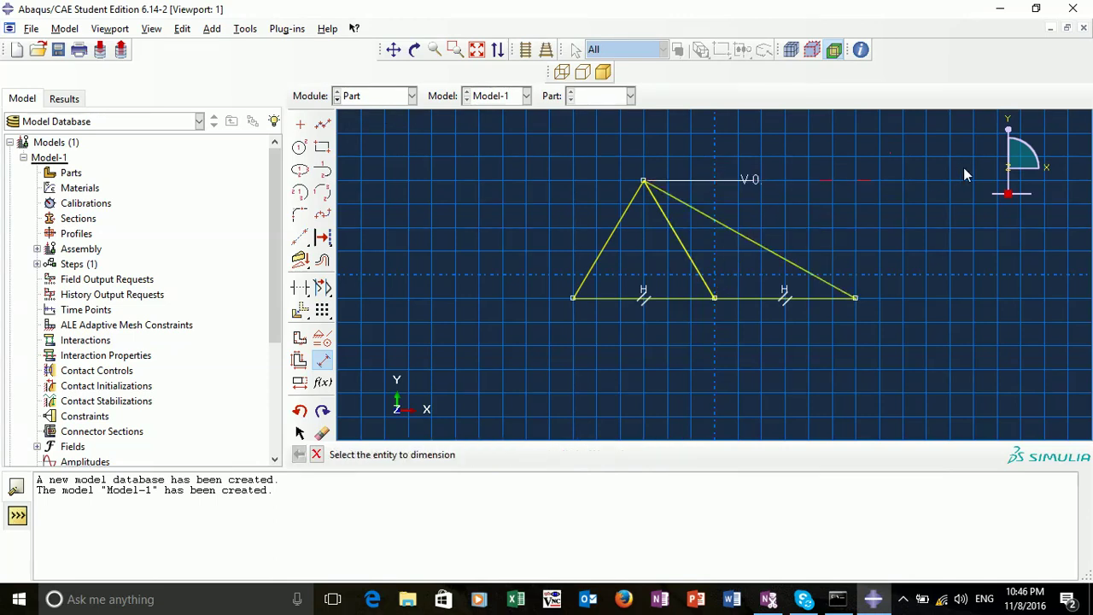
{"action": "key", "text": "ctrl+z"}
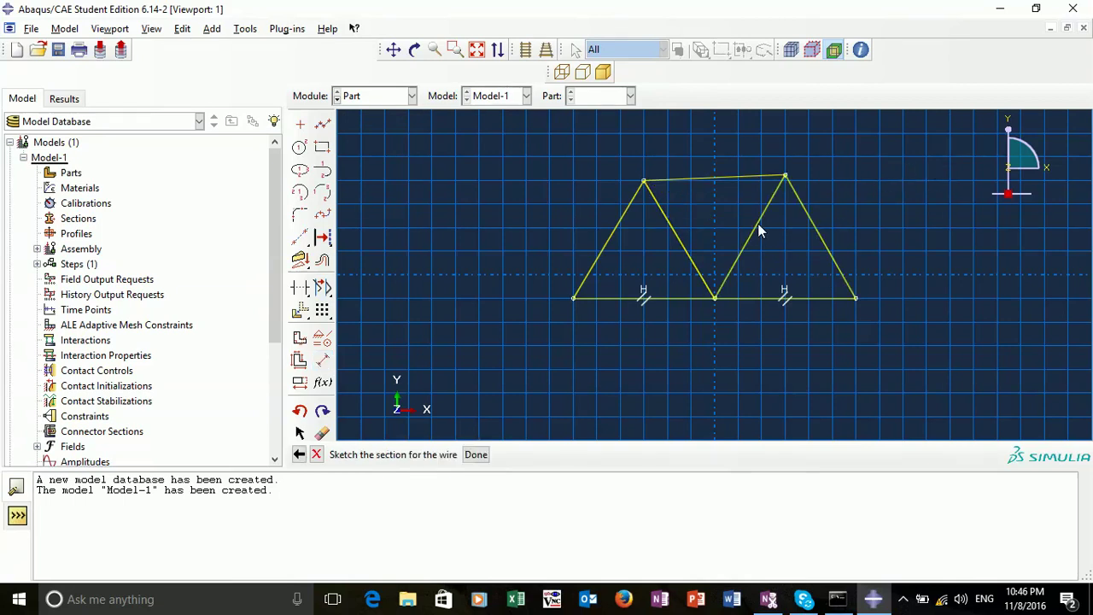
Step: Set the top chord length to 5 and level it with a 0 vertical offset between apexes
{"action": "left_click", "coordinate": [322, 360]}
{"action": "left_click", "coordinate": [741, 177]}
{"action": "left_click", "coordinate": [740, 142]}
{"action": "type", "text": "5"}
{"action": "key", "text": "Return"}
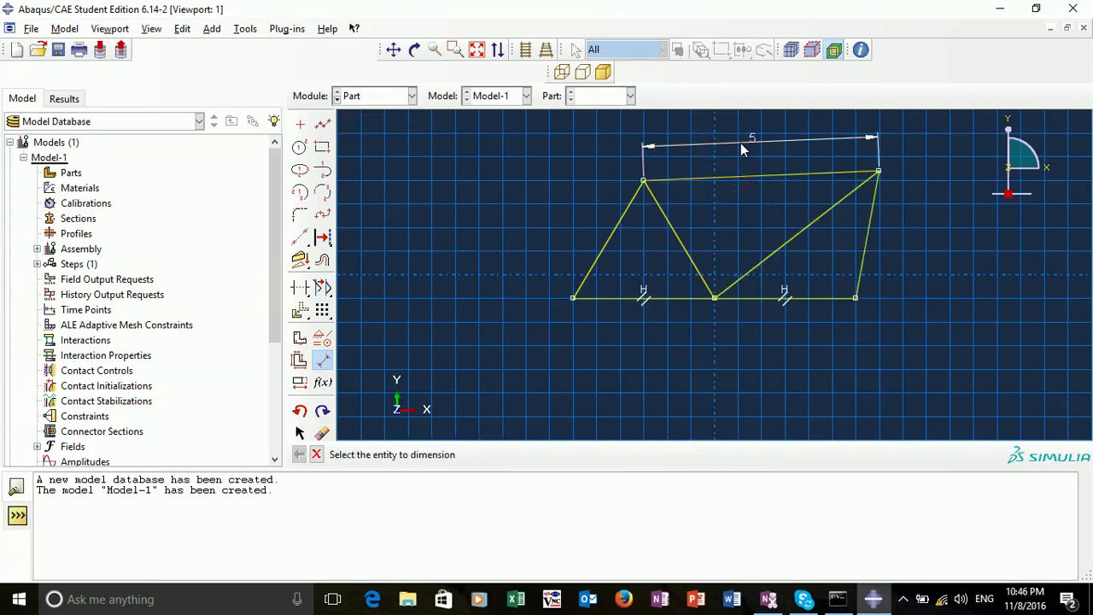
{"action": "left_click", "coordinate": [878, 171]}
{"action": "left_click", "coordinate": [643, 181]}
{"action": "left_click", "coordinate": [923, 175]}
{"action": "key", "text": "BackSpace"}
{"action": "type", "text": "0"}
{"action": "key", "text": "Return"}
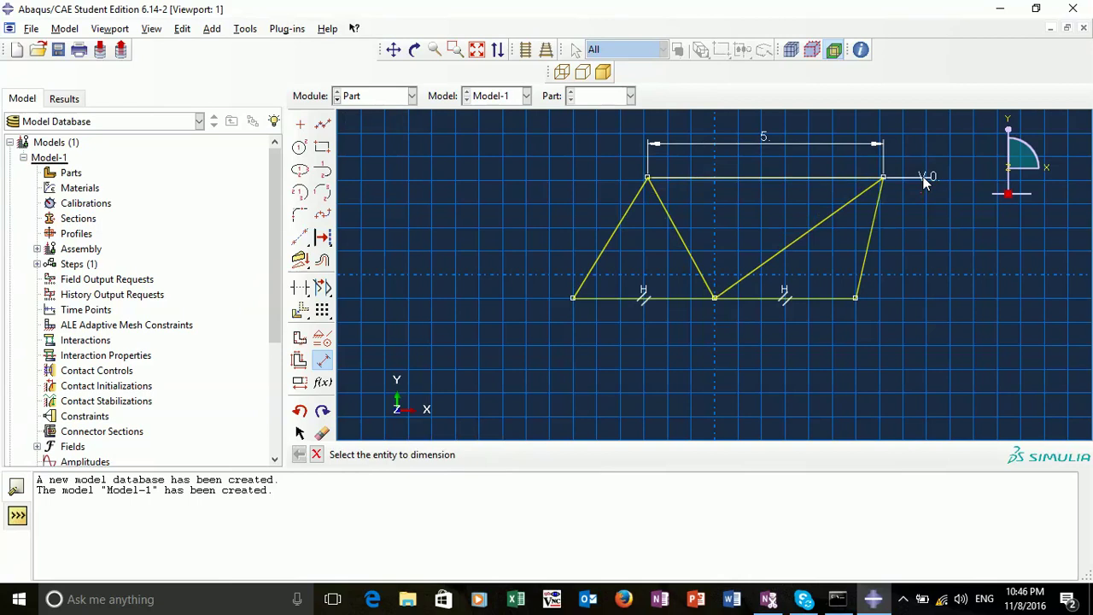
Step: Set the truss height to 5 and the left base span to 5
{"action": "left_click", "coordinate": [648, 179]}
{"action": "left_click", "coordinate": [573, 298]}
{"action": "left_click", "coordinate": [477, 247]}
{"action": "type", "text": "5"}
{"action": "key", "text": "Return"}
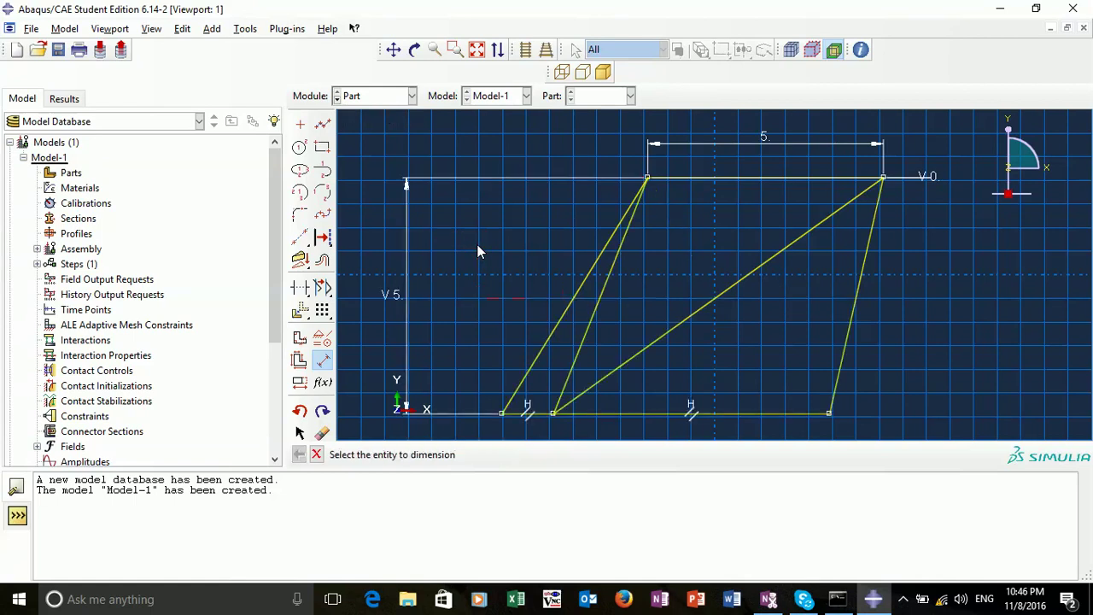
{"action": "left_click", "coordinate": [503, 413]}
{"action": "left_click", "coordinate": [554, 414]}
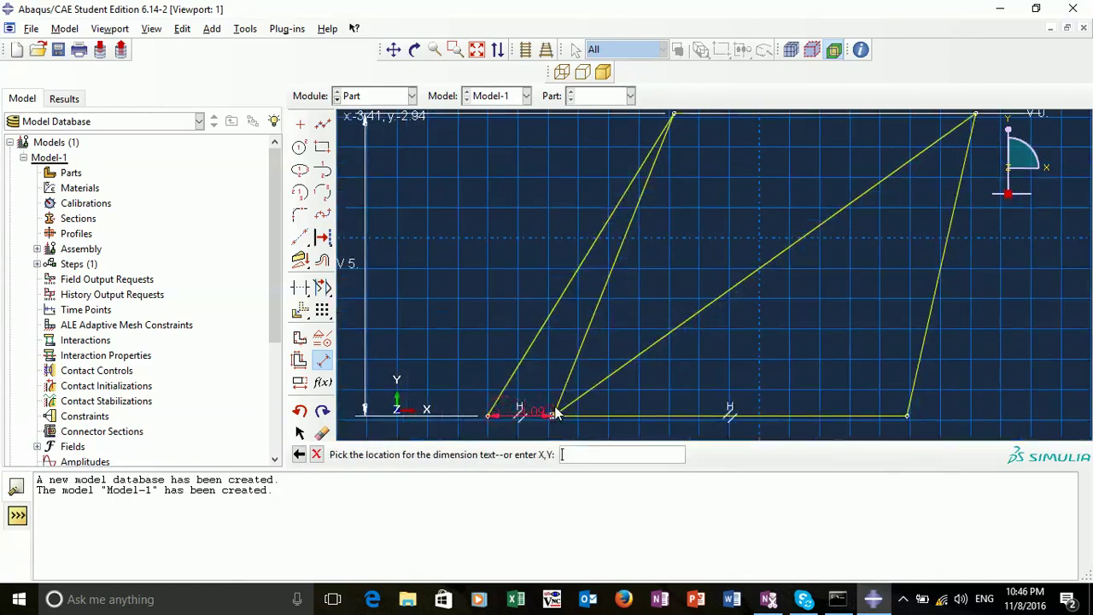
{"action": "left_click", "coordinate": [524, 439]}
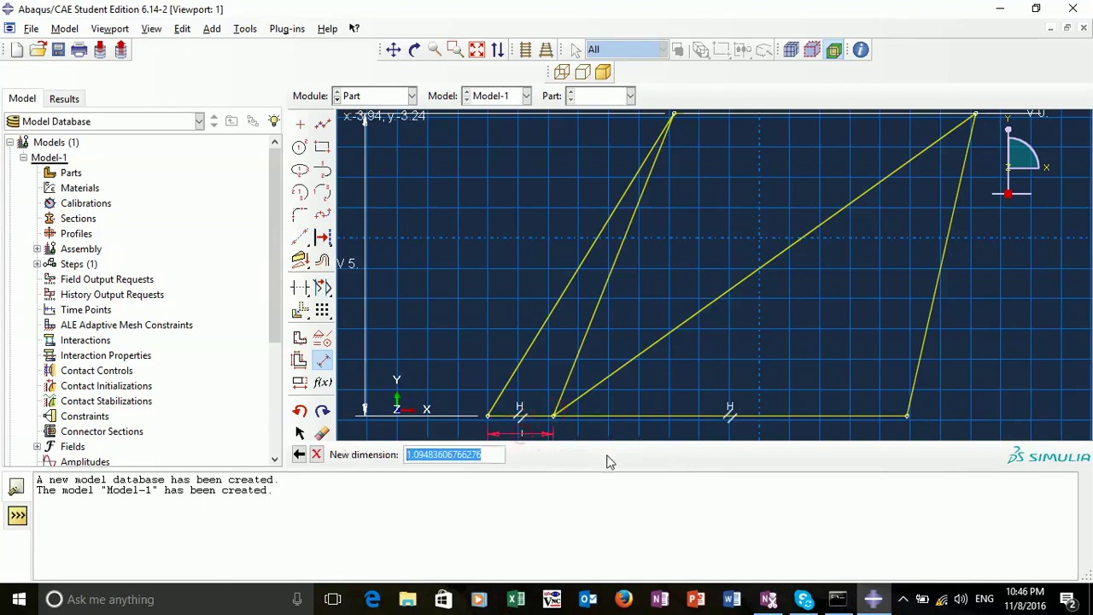
{"action": "type", "text": "5"}
{"action": "key", "text": "Return"}
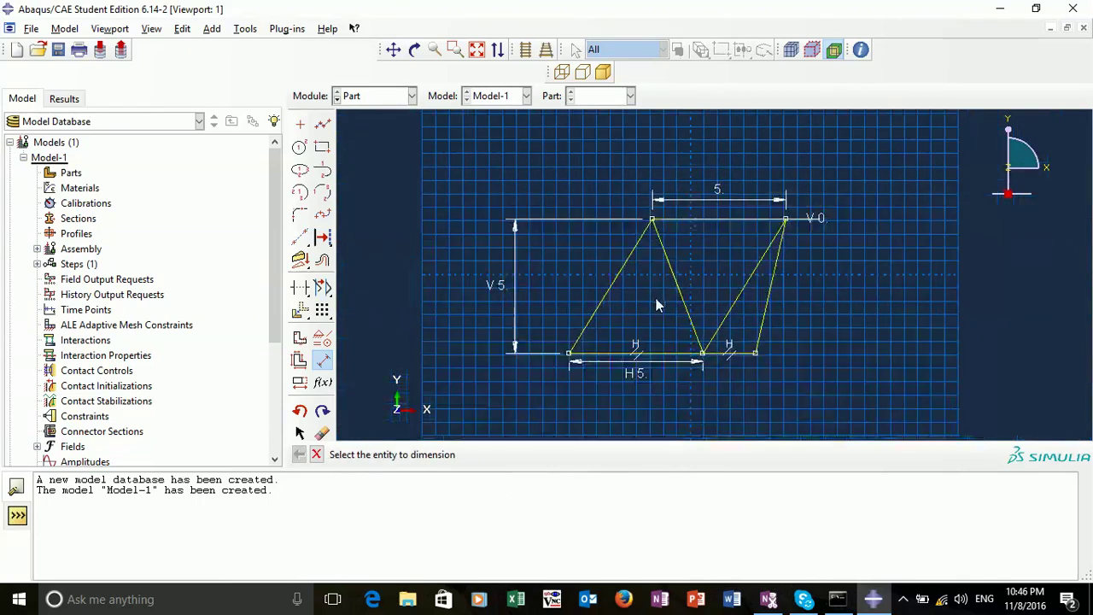
Step: Set the right base span to 5 and the left apex horizontal offset to 2.5
{"action": "left_click", "coordinate": [735, 353]}
{"action": "left_click", "coordinate": [730, 399]}
{"action": "type", "text": "5"}
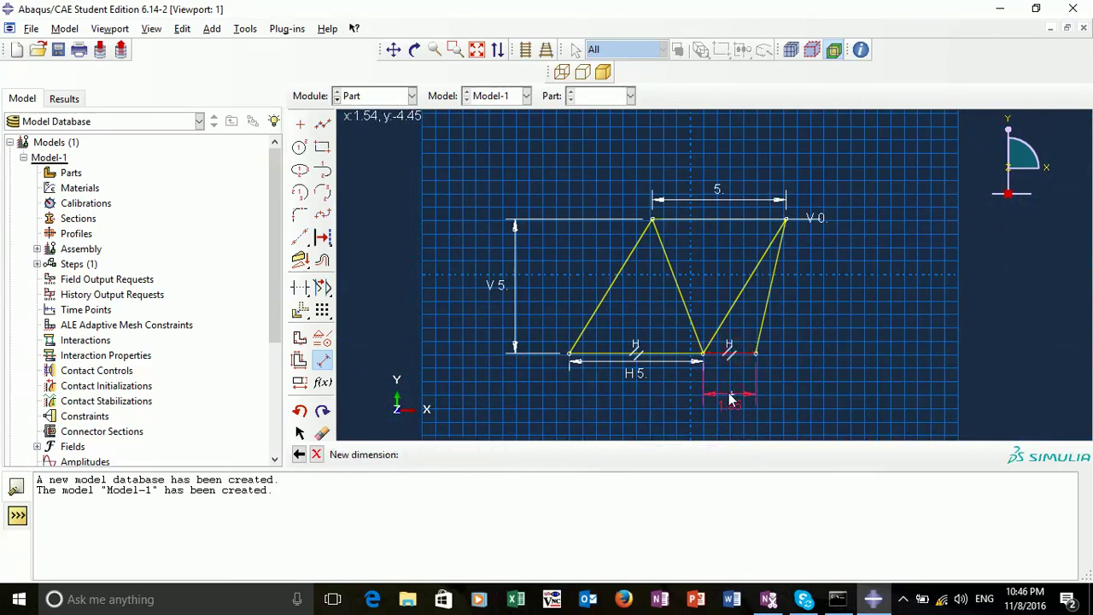
{"action": "key", "text": "Return"}
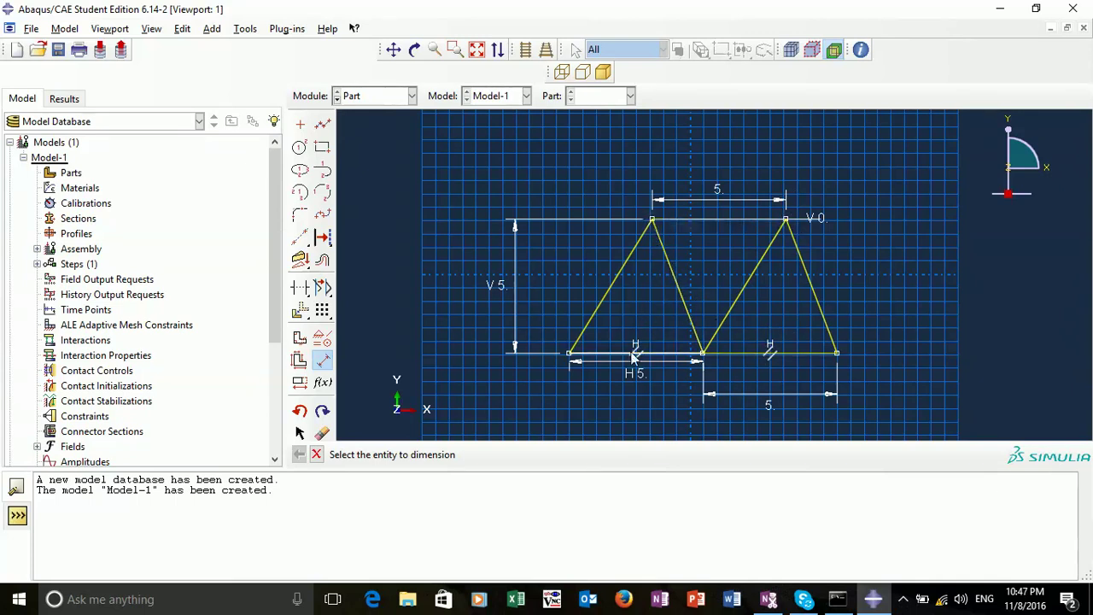
{"action": "left_click", "coordinate": [653, 220]}
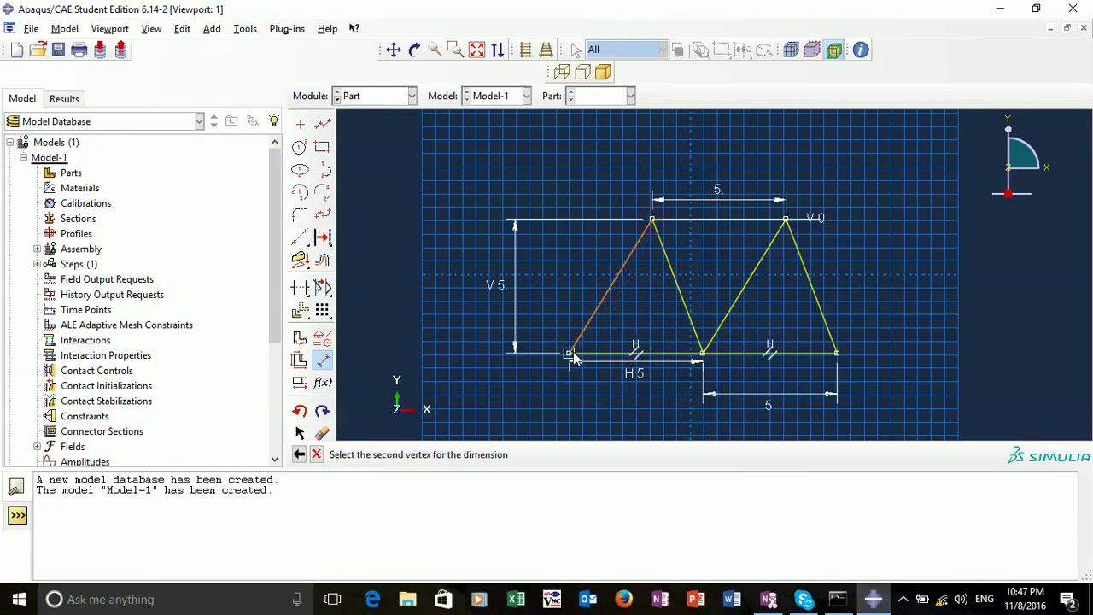
{"action": "left_click", "coordinate": [569, 352]}
{"action": "left_click", "coordinate": [612, 405]}
{"action": "type", "text": "2.5"}
{"action": "key", "text": "Return"}
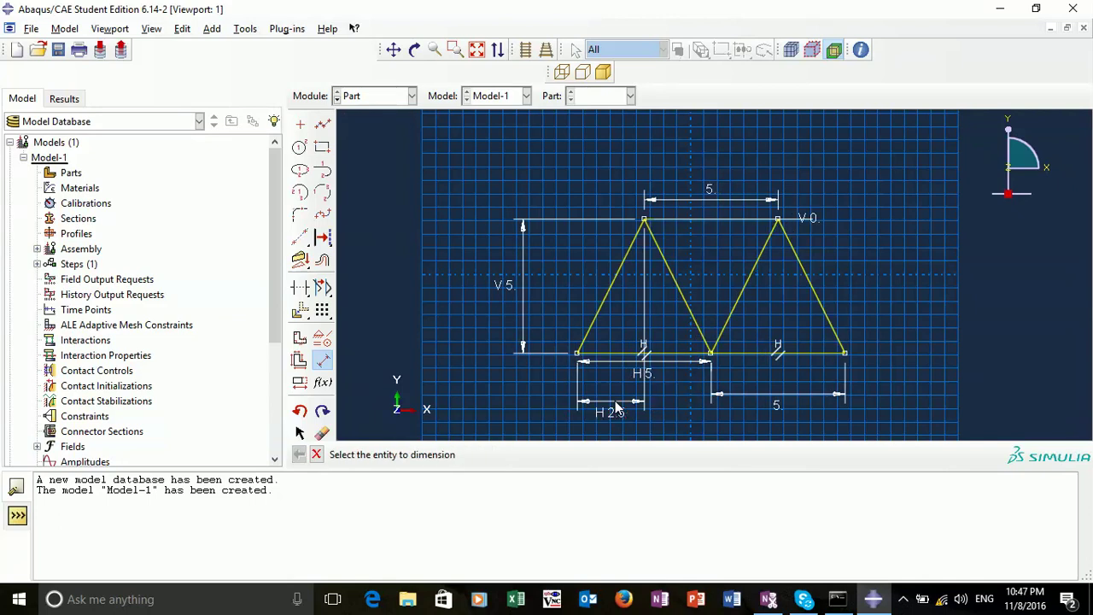
Step: Give the right apex a 2.5 horizontal offset and finish the sketch into the frame part
{"action": "left_click", "coordinate": [777, 221]}
{"action": "left_click", "coordinate": [845, 357]}
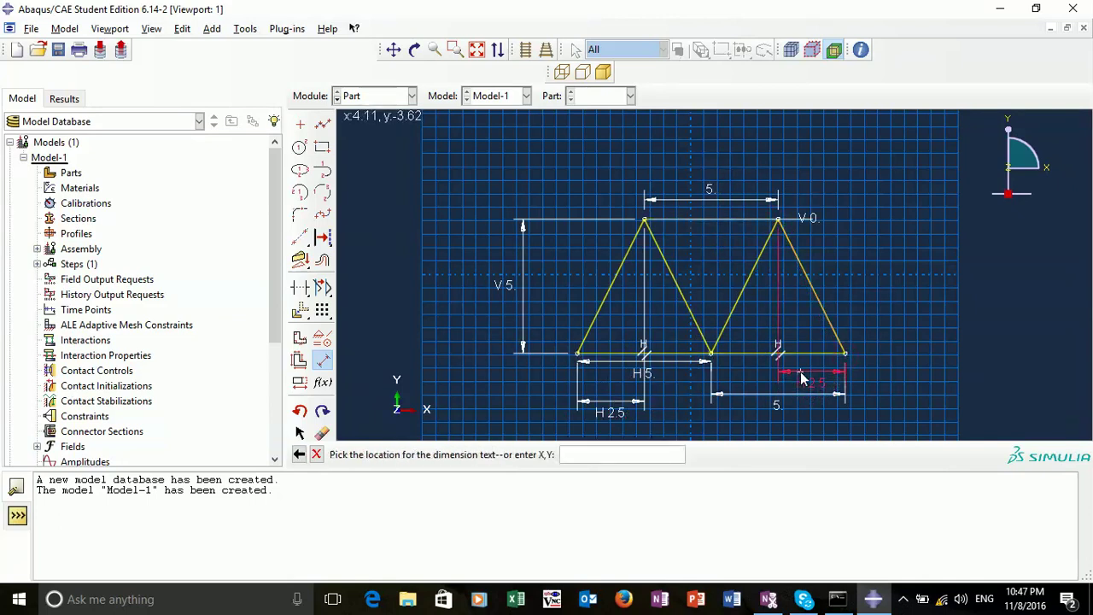
{"action": "left_click", "coordinate": [844, 386]}
{"action": "key", "text": "Return"}
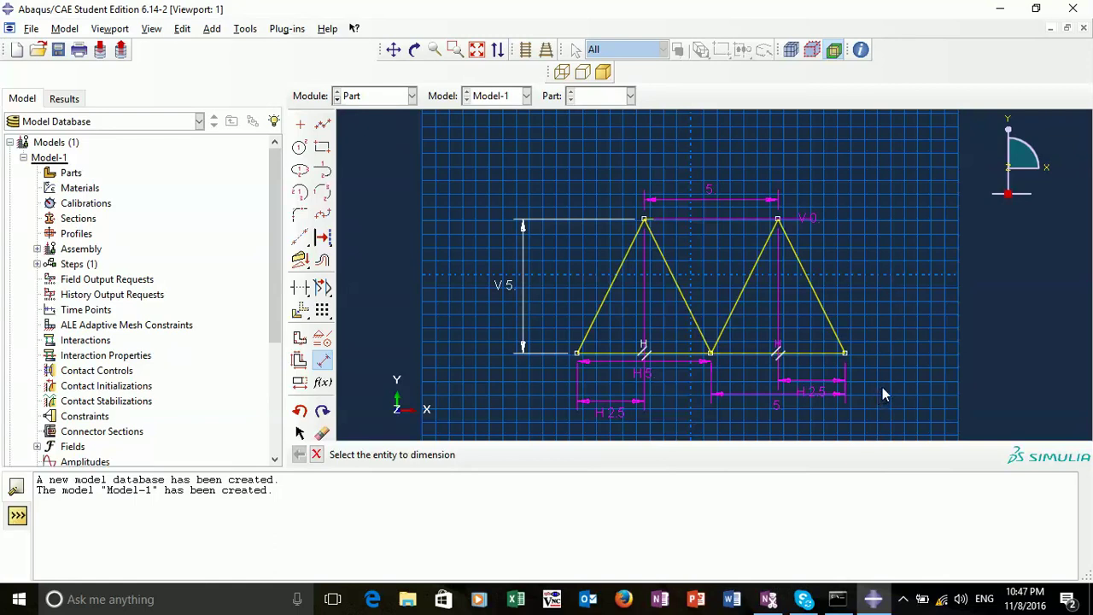
{"action": "key", "text": "Escape"}
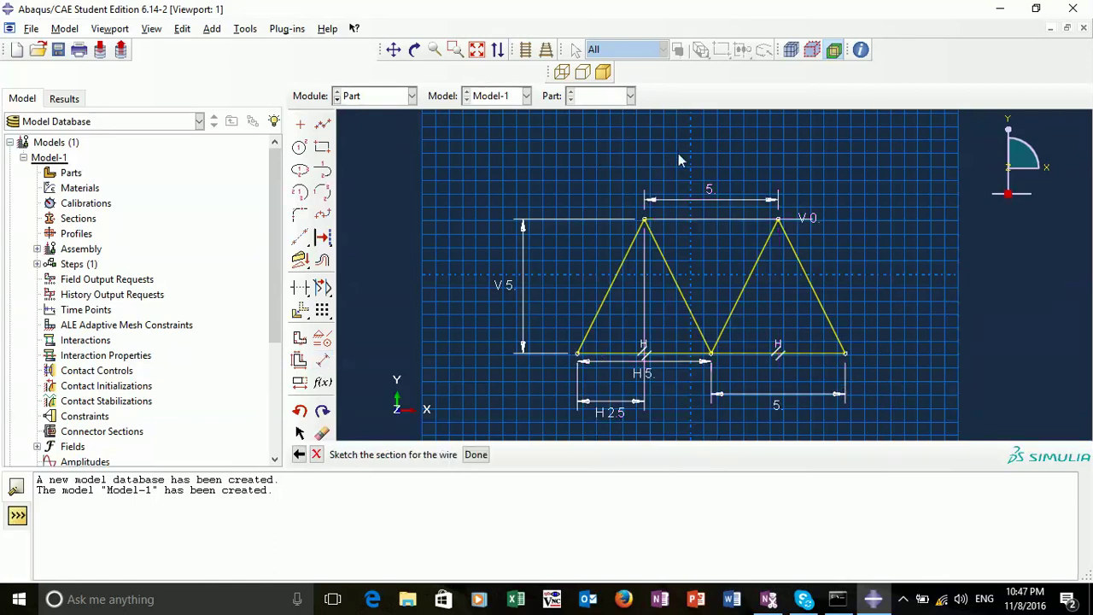
{"action": "left_click", "coordinate": [478, 455]}
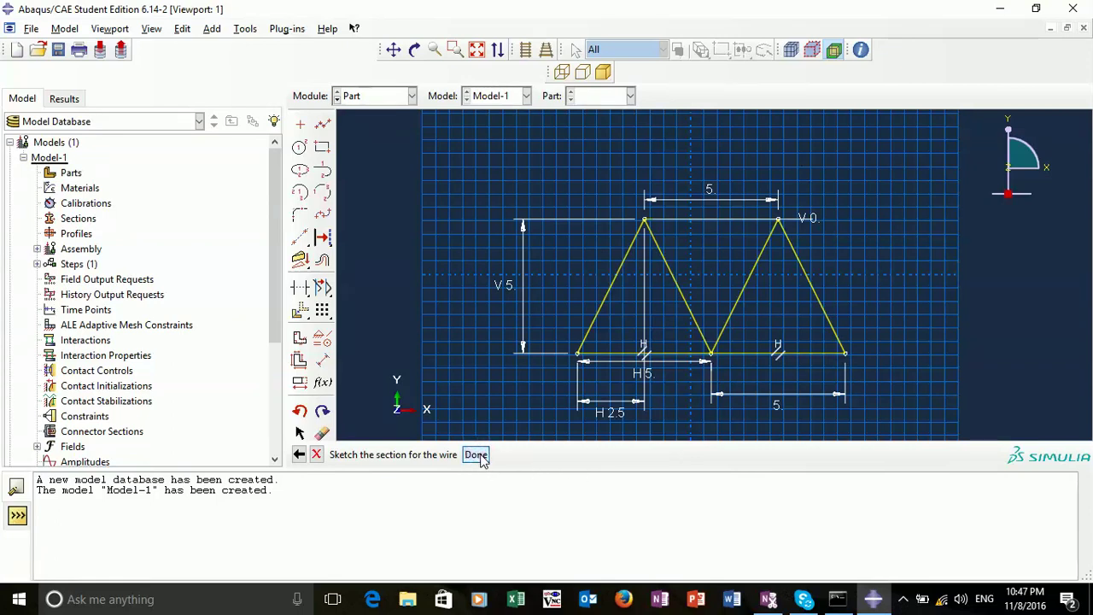
{"action": "scroll", "coordinate": [577, 209], "scroll_direction": "down", "scroll_amount": 3}
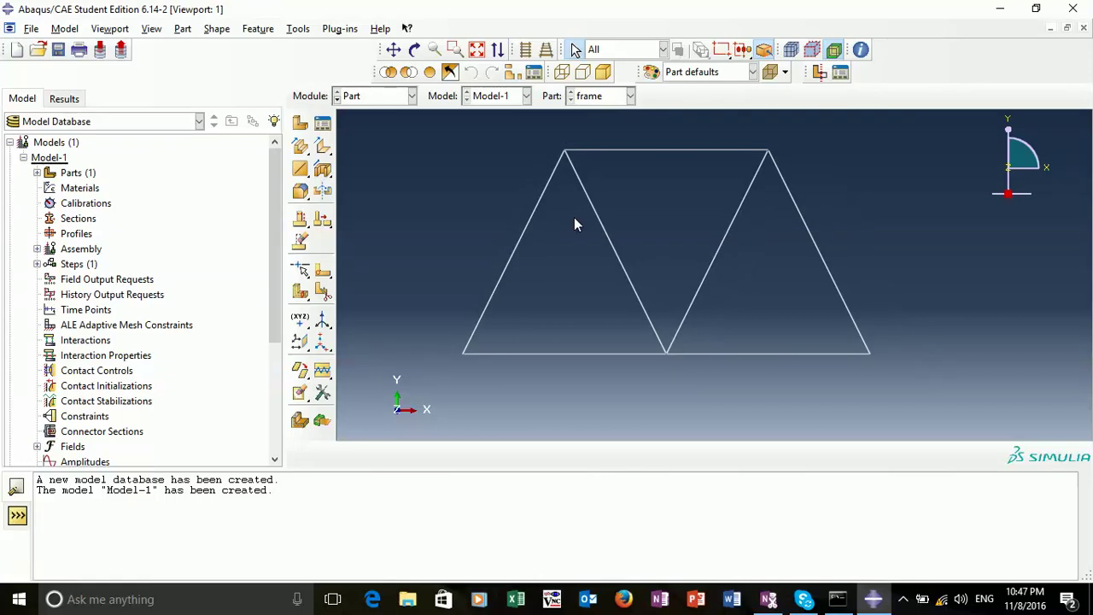
Step: In the Property module, create a Steel material with density 7800
{"action": "left_click", "coordinate": [383, 95]}
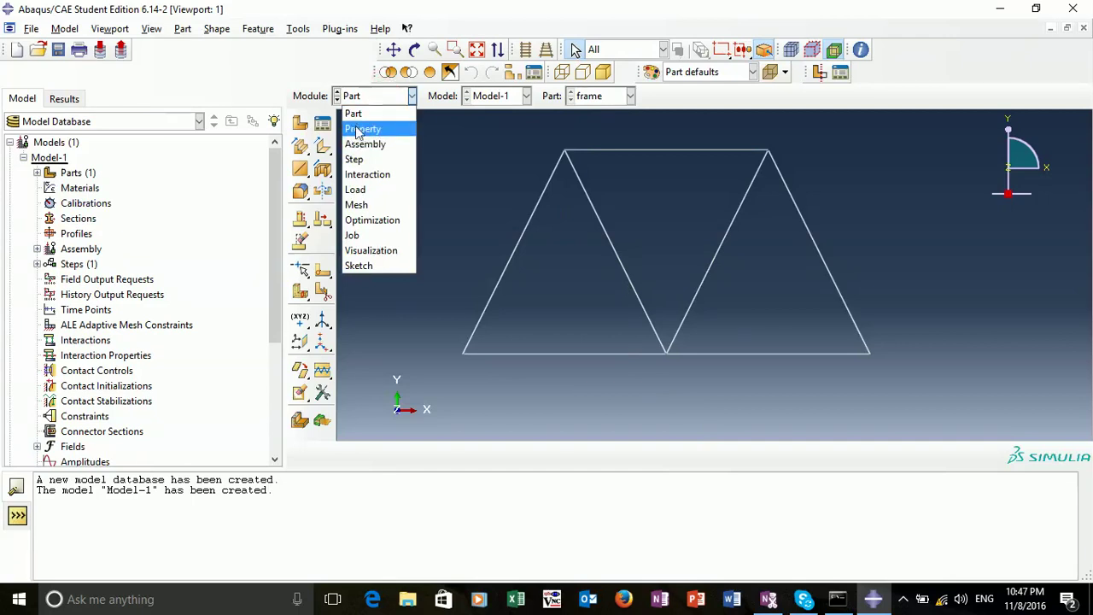
{"action": "left_click", "coordinate": [358, 128]}
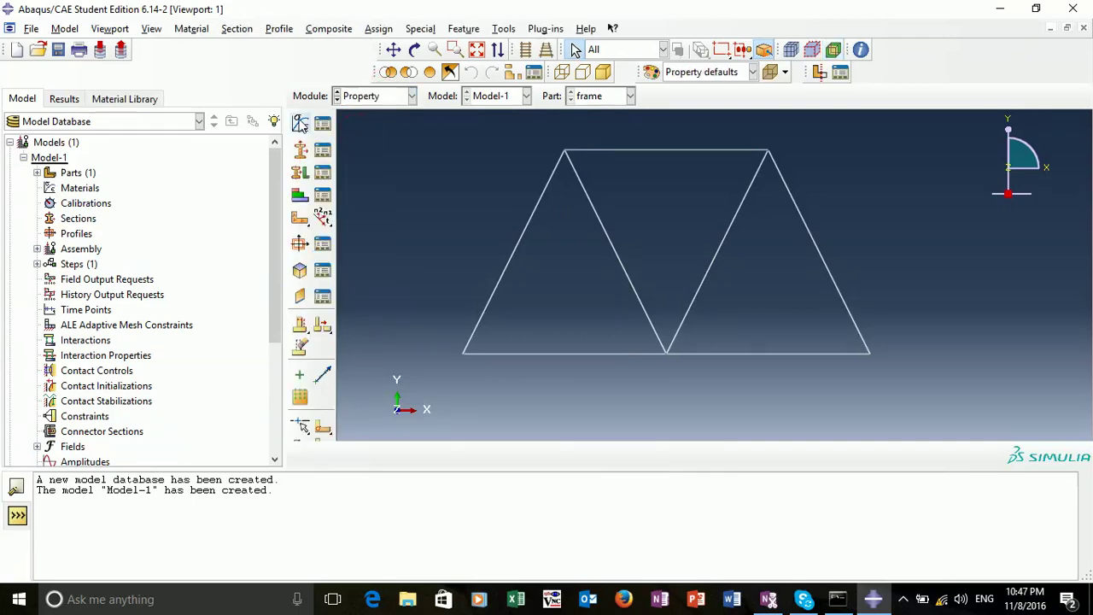
{"action": "left_click", "coordinate": [301, 124]}
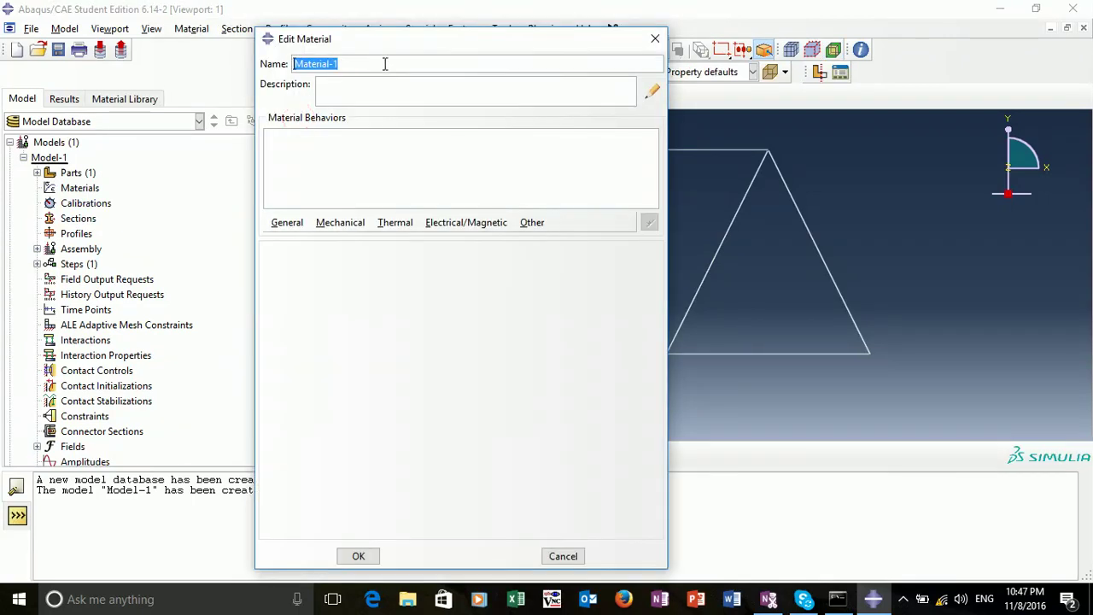
{"action": "type", "text": "S"}
{"action": "left_click", "coordinate": [287, 222]}
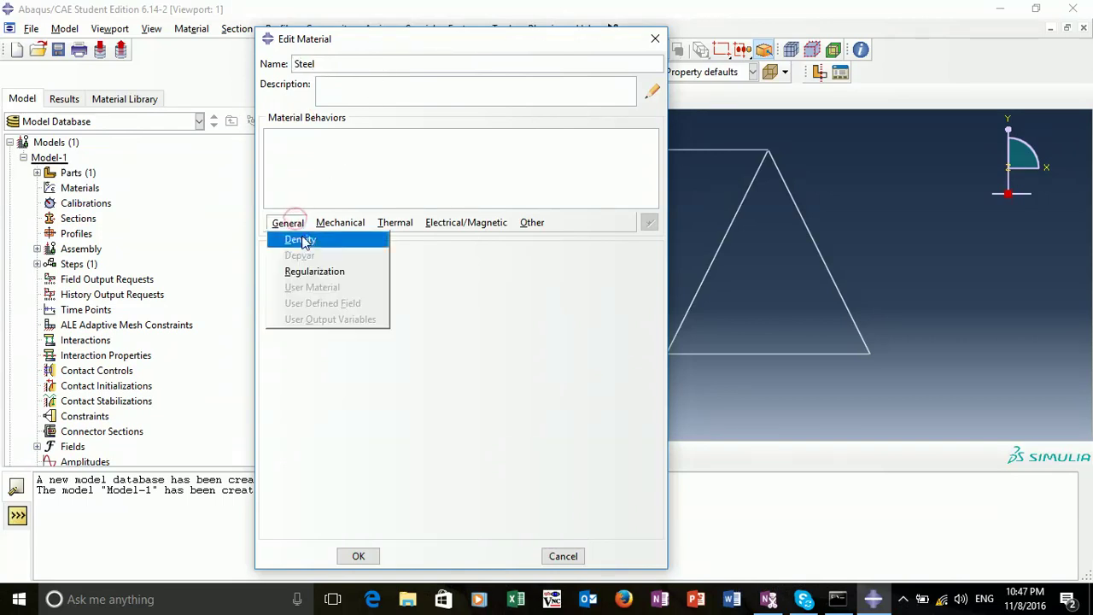
{"action": "left_click", "coordinate": [287, 239]}
{"action": "left_click", "coordinate": [337, 378]}
{"action": "type", "text": "7800"}
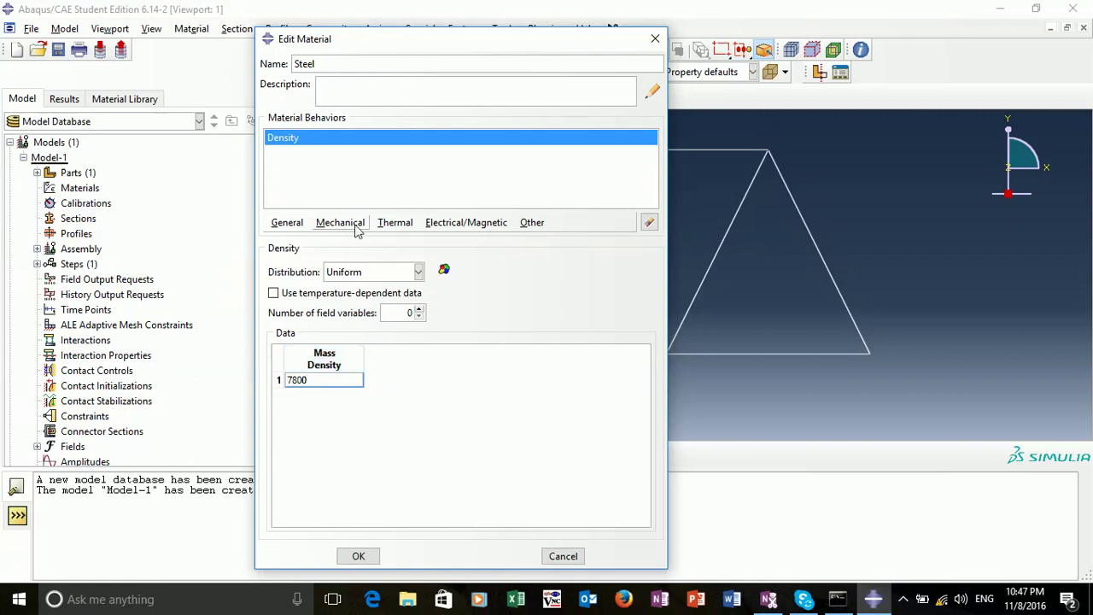
Step: Add elasticity with Young's modulus 210E9 and Poisson's ratio 0.25, then save Steel
{"action": "left_click", "coordinate": [342, 224]}
{"action": "mouse_move", "coordinate": [367, 239]}
{"action": "left_click", "coordinate": [530, 243]}
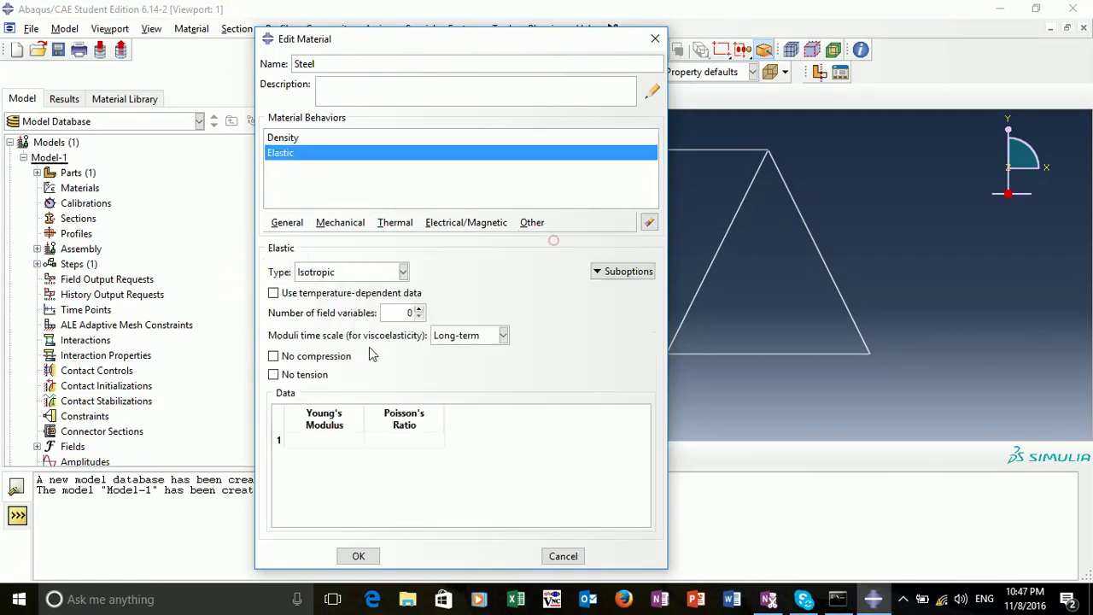
{"action": "left_click", "coordinate": [331, 439]}
{"action": "type", "text": "210E9"}
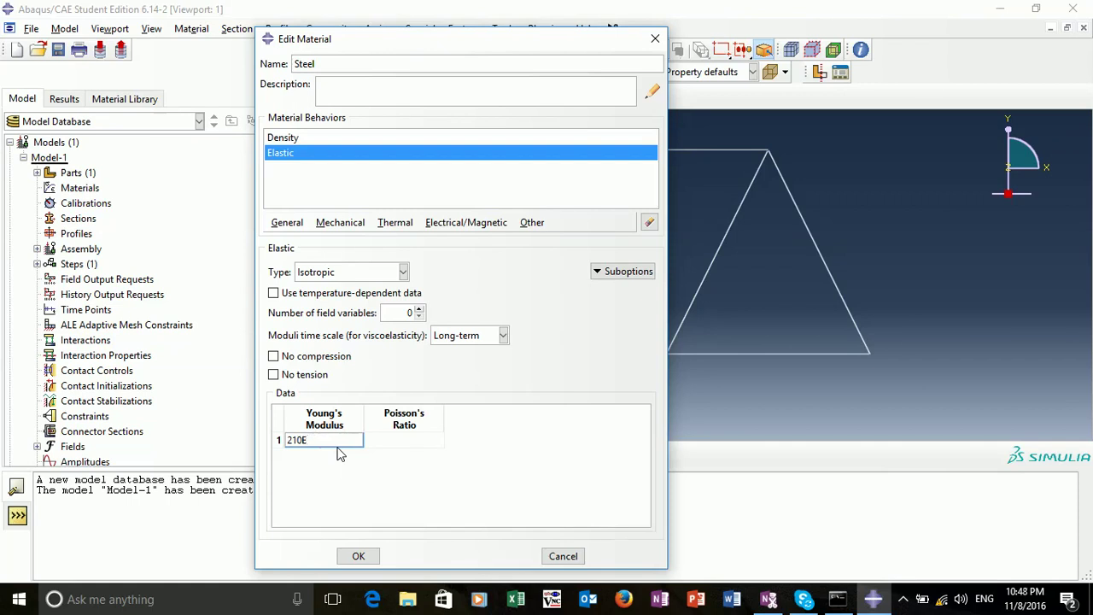
{"action": "left_click", "coordinate": [409, 440]}
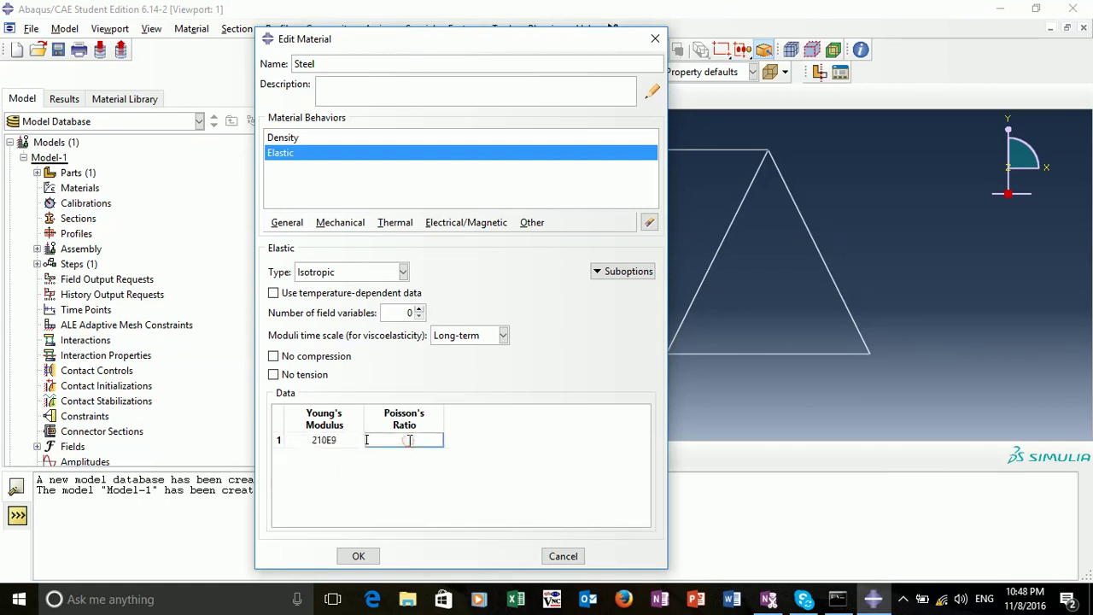
{"action": "type", "text": "0.3"}
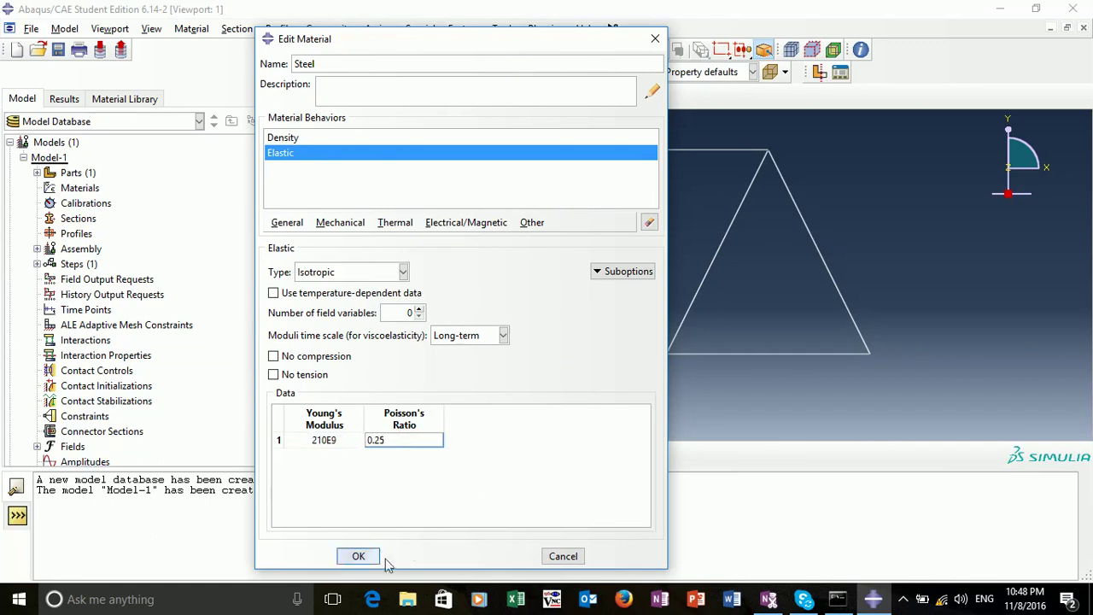
{"action": "left_click", "coordinate": [358, 556]}
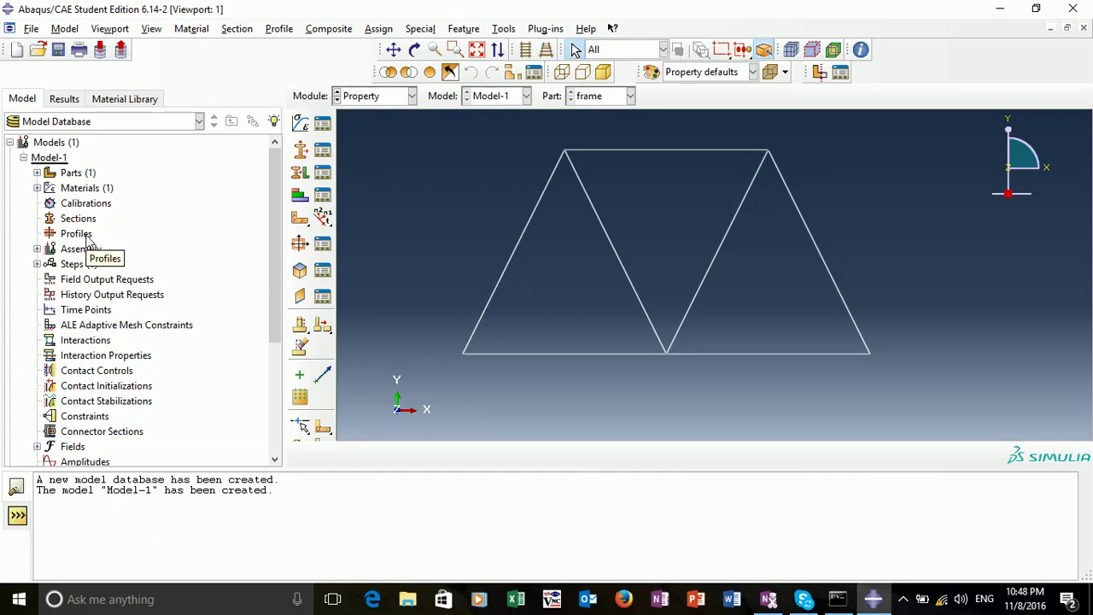
Step: Create a T-shaped profile 'T-Section' with b 0.25, h 0.25, l 0.125, tf 0.05, tw 0.05
{"action": "double_click", "coordinate": [85, 238]}
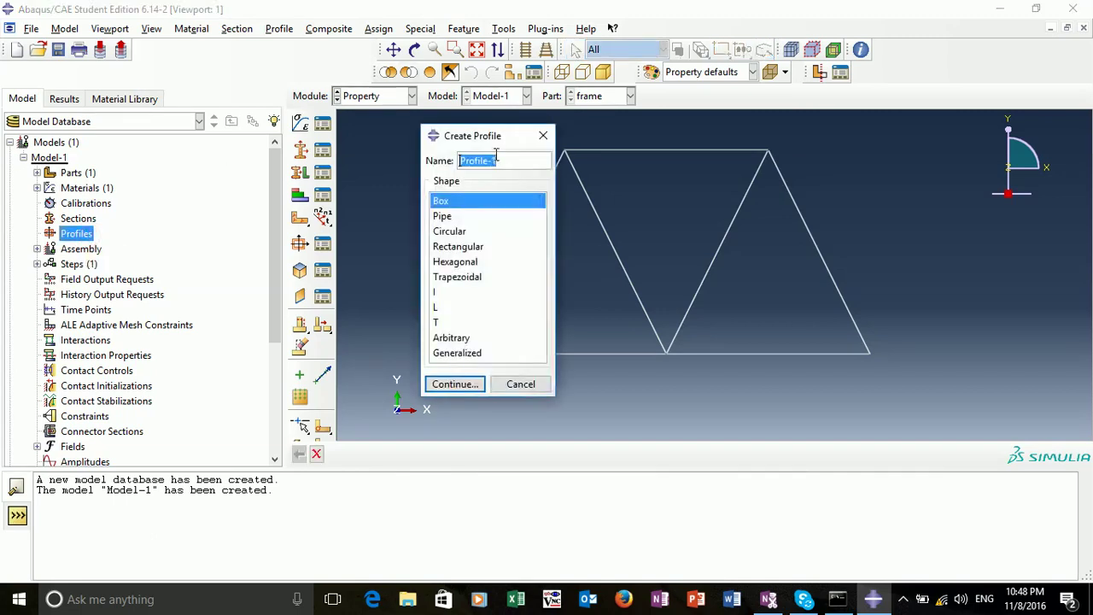
{"action": "type", "text": "T-Se"}
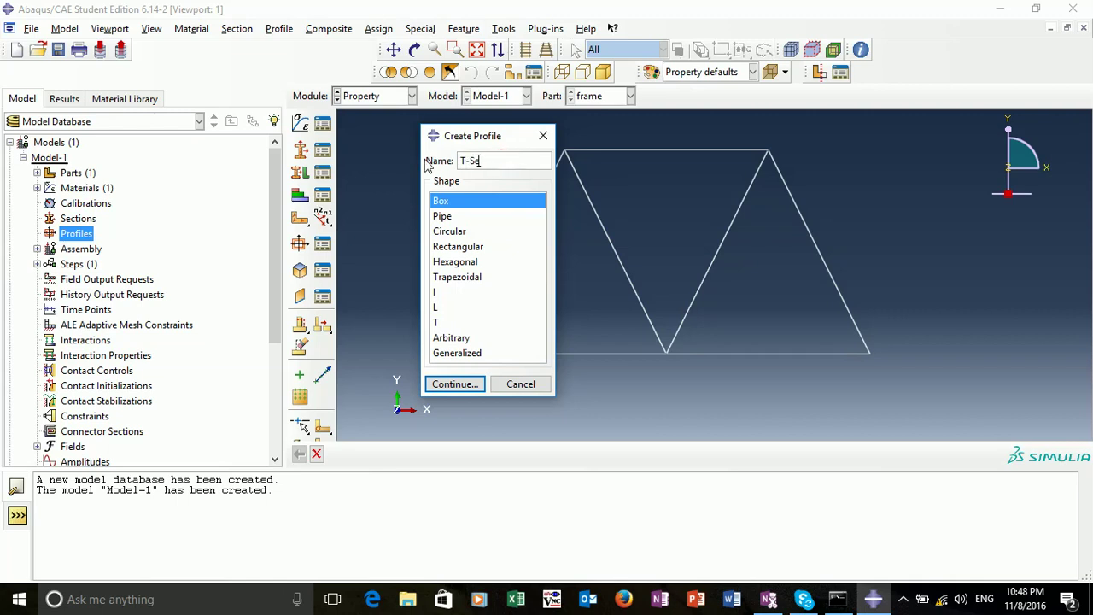
{"action": "type", "text": "ction"}
{"action": "left_click", "coordinate": [436, 323]}
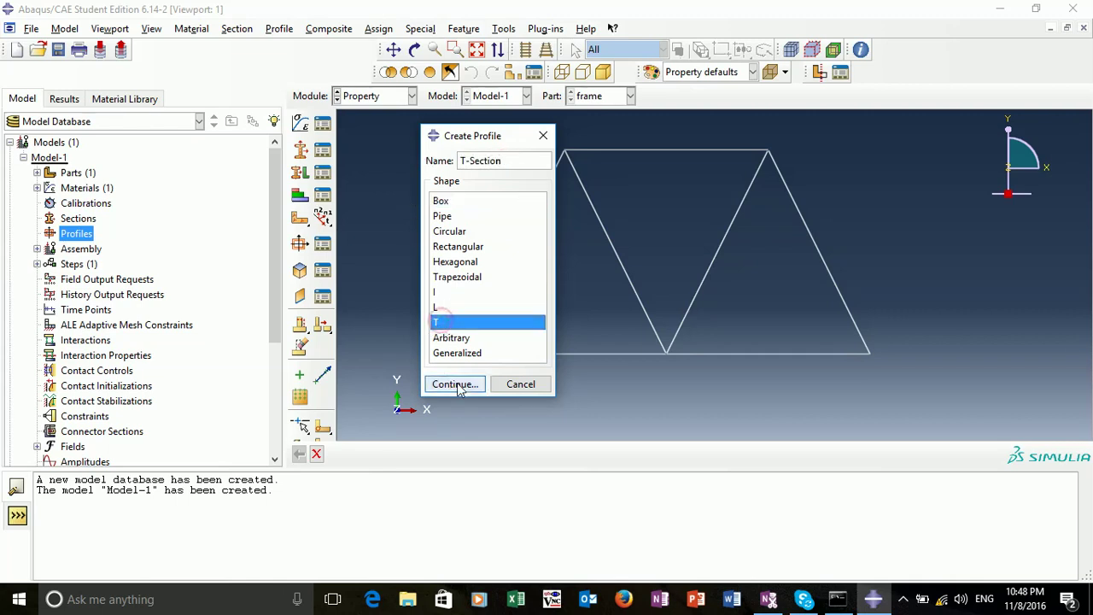
{"action": "left_click", "coordinate": [458, 386]}
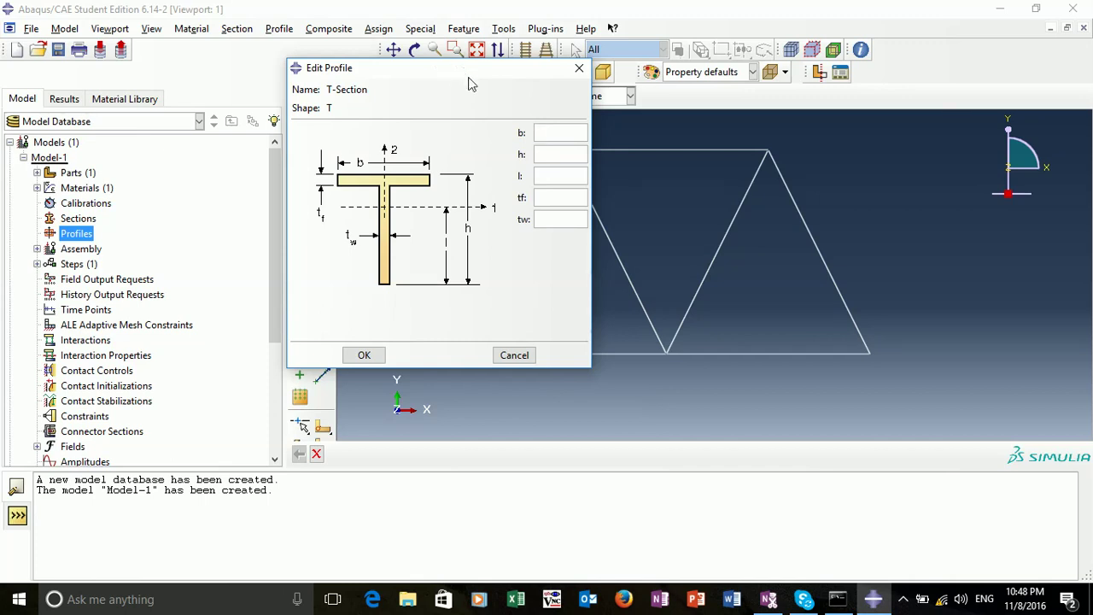
{"action": "type", "text": "0.250.2"}
{"action": "left_click", "coordinate": [555, 175]}
{"action": "type", "text": "0.125"}
{"action": "left_click", "coordinate": [565, 193]}
{"action": "type", "text": "0.050.0"}
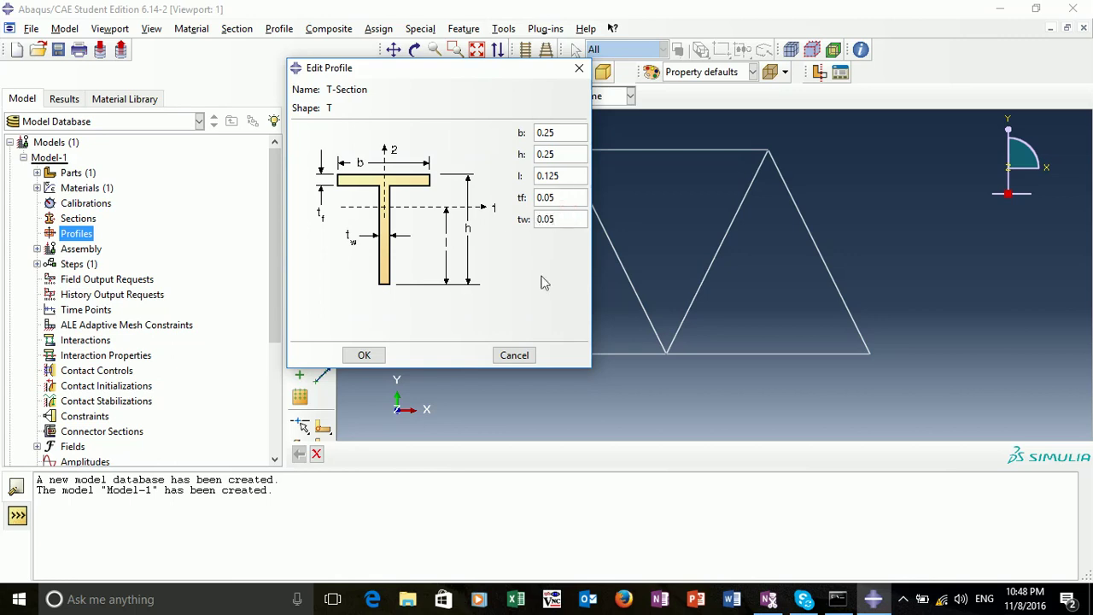
Step: Confirm the T-Section profile, then create beam section FrameSection using T-Section and Steel
{"action": "left_click", "coordinate": [363, 355]}
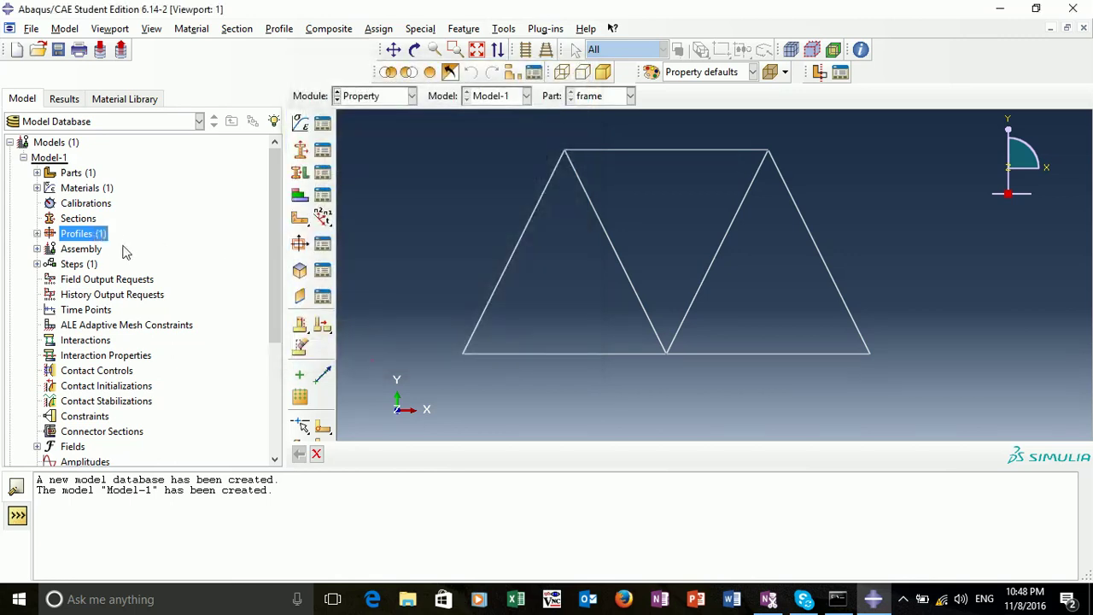
{"action": "double_click", "coordinate": [79, 218]}
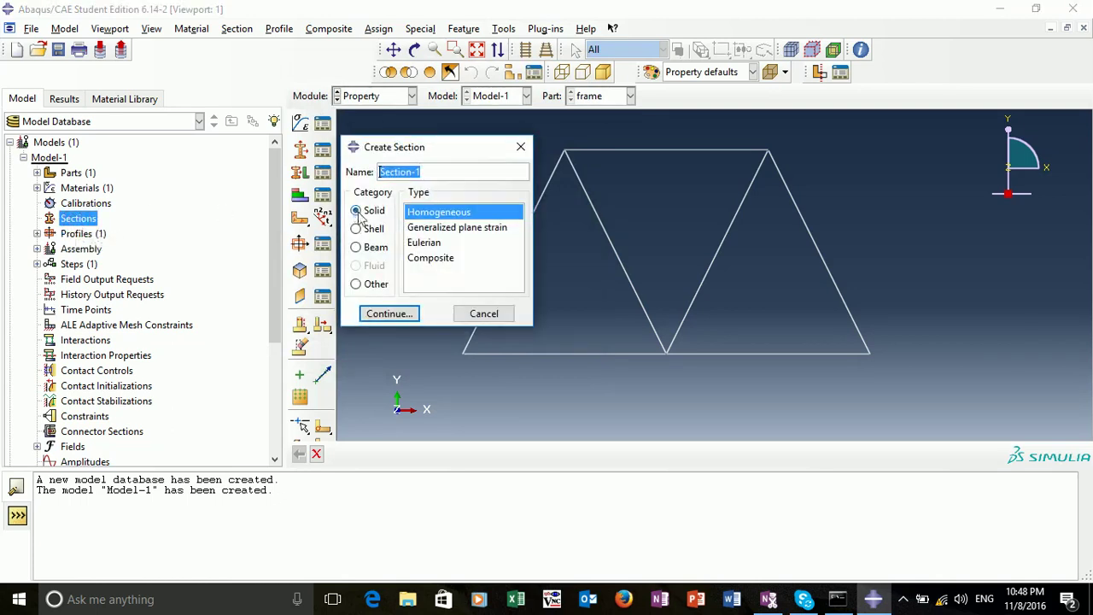
{"action": "type", "text": "FrameSection"}
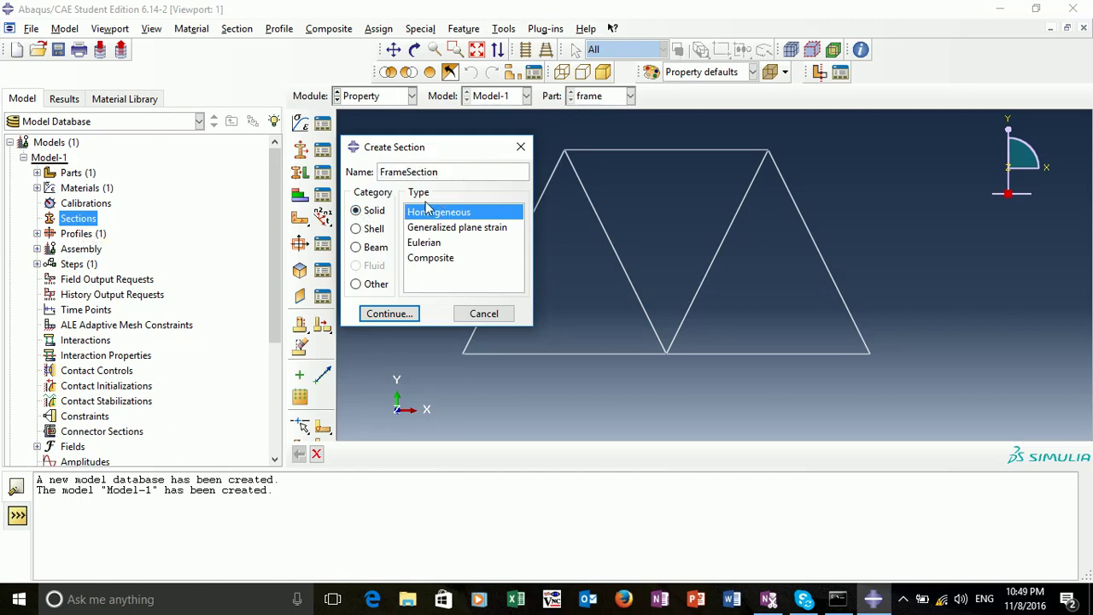
{"action": "left_click", "coordinate": [357, 247]}
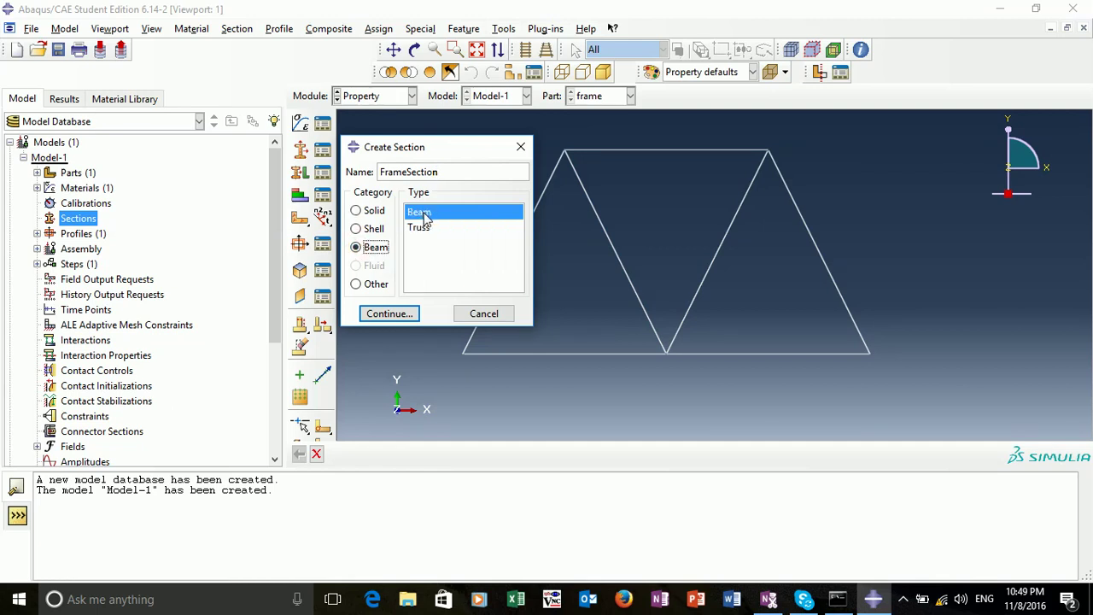
{"action": "left_click", "coordinate": [390, 313]}
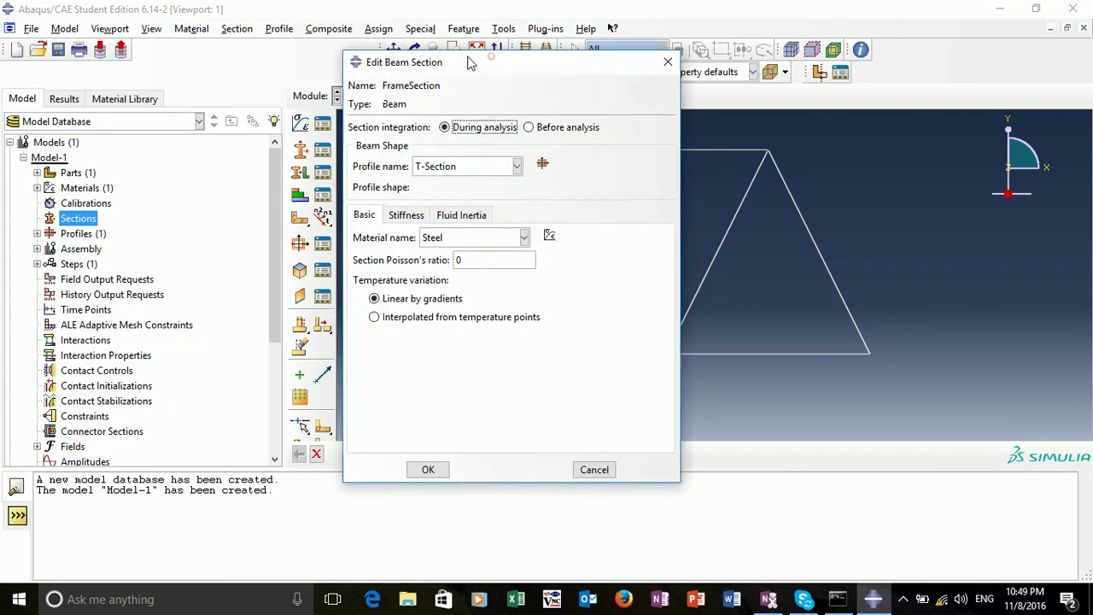
{"action": "left_click_drag", "start_coordinate": [460, 55], "coordinate": [453, 46]}
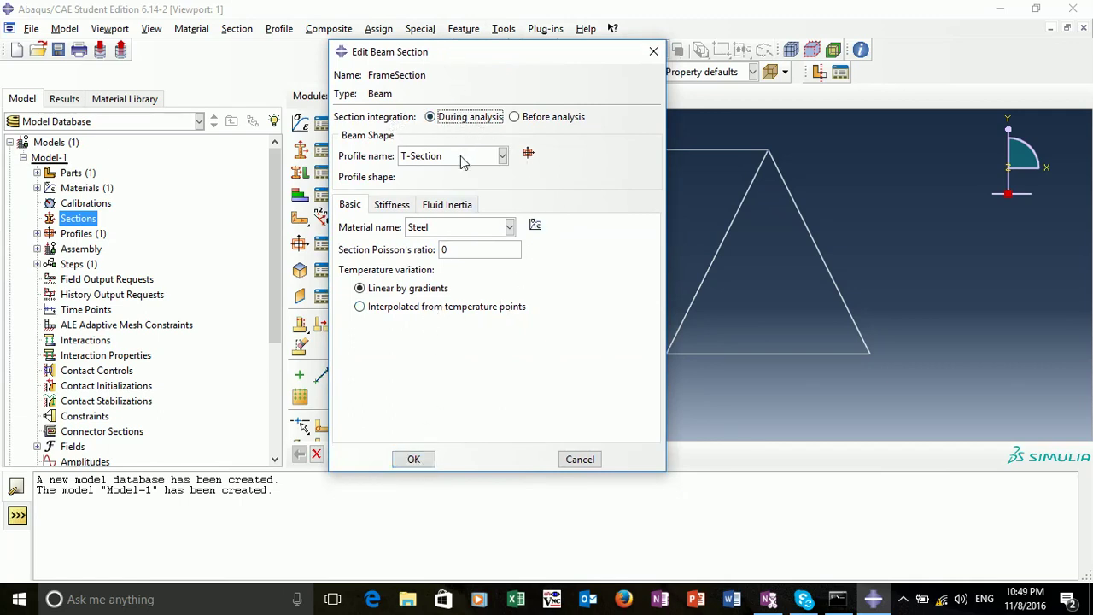
{"action": "left_click", "coordinate": [413, 460]}
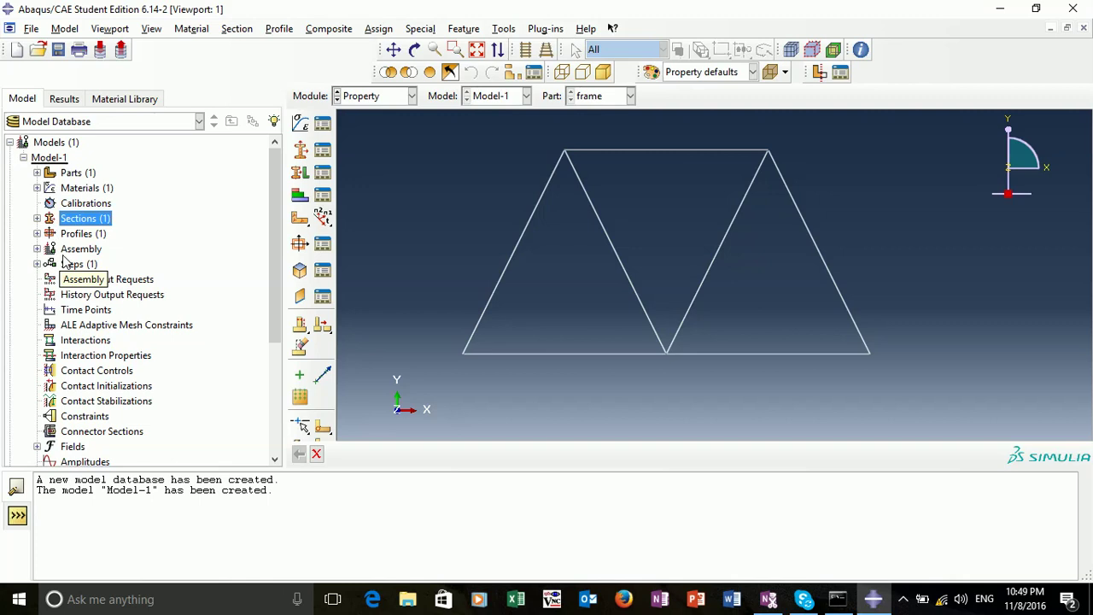
Step: Box-select all members of the frame part and assign them FrameSection
{"action": "left_click", "coordinate": [36, 172]}
{"action": "left_click", "coordinate": [50, 188]}
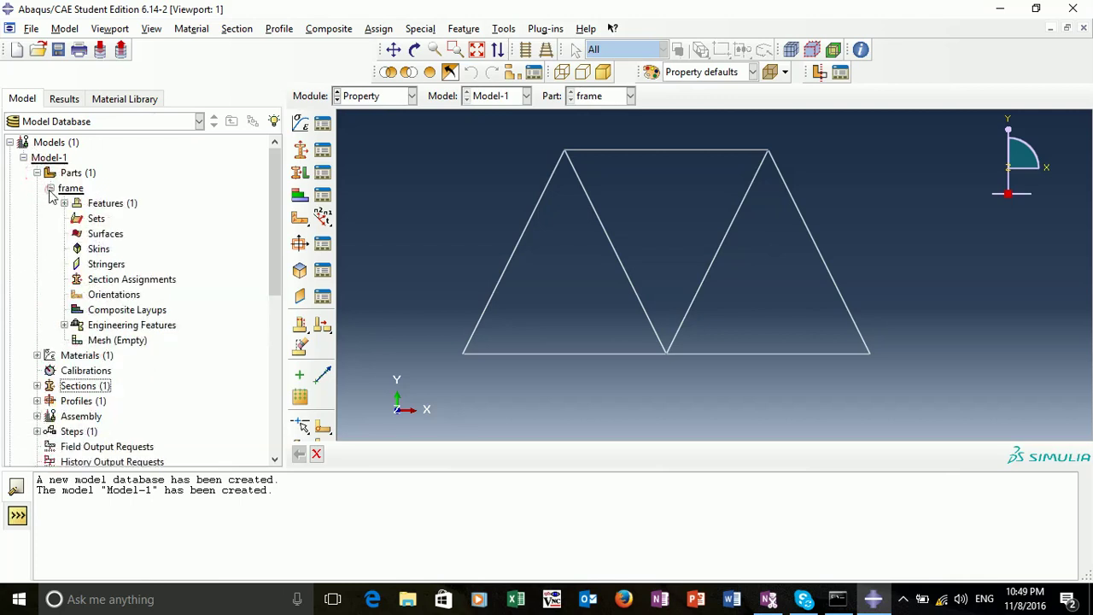
{"action": "double_click", "coordinate": [132, 280]}
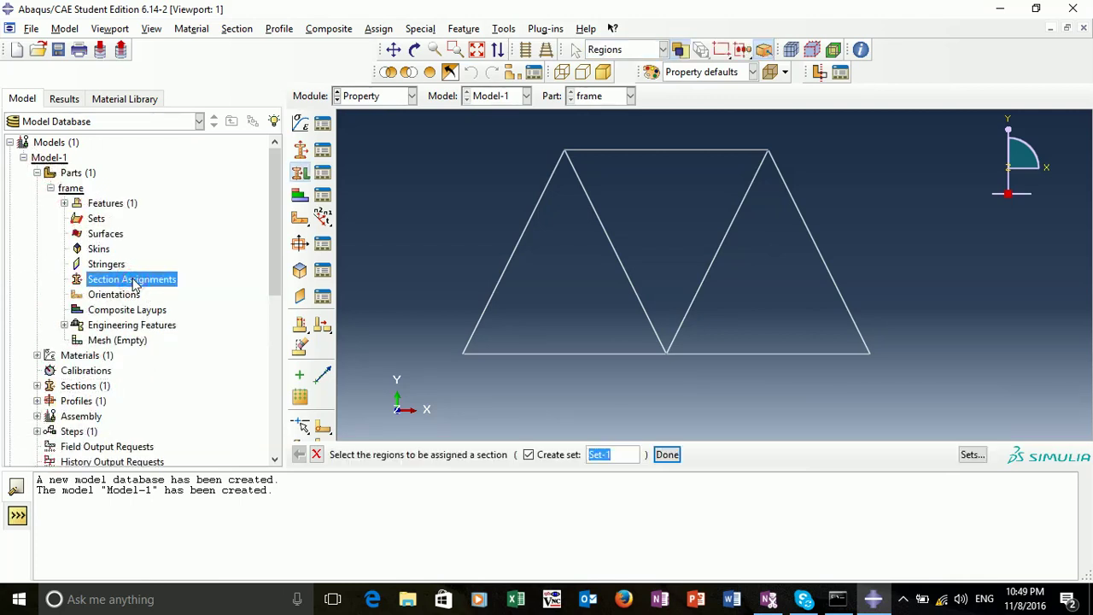
{"action": "left_click_drag", "start_coordinate": [392, 121], "coordinate": [966, 400]}
{"action": "left_click", "coordinate": [669, 458]}
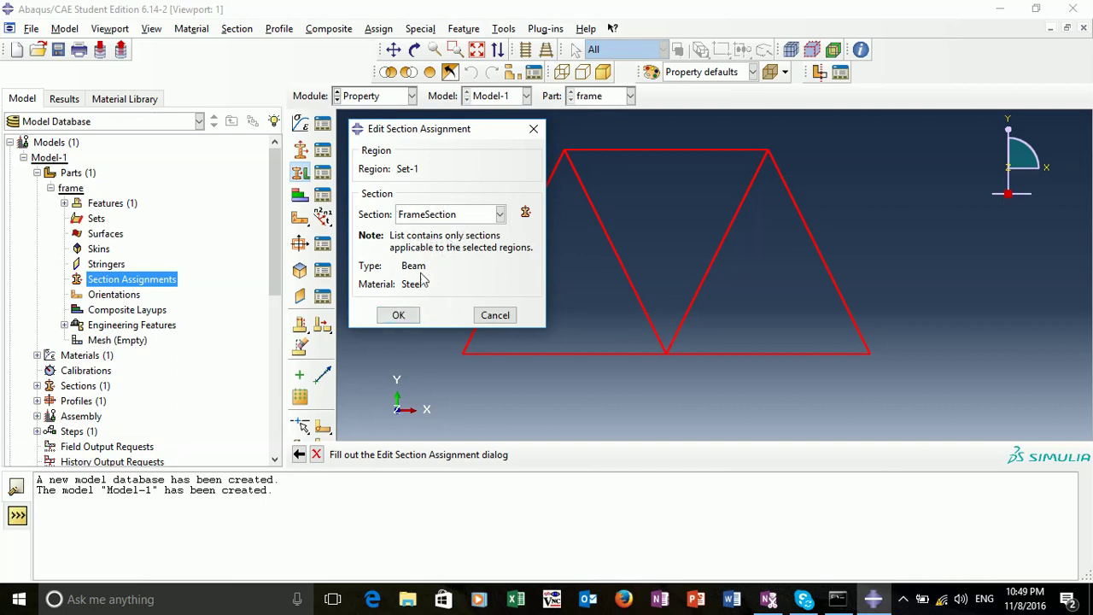
{"action": "left_click", "coordinate": [398, 316]}
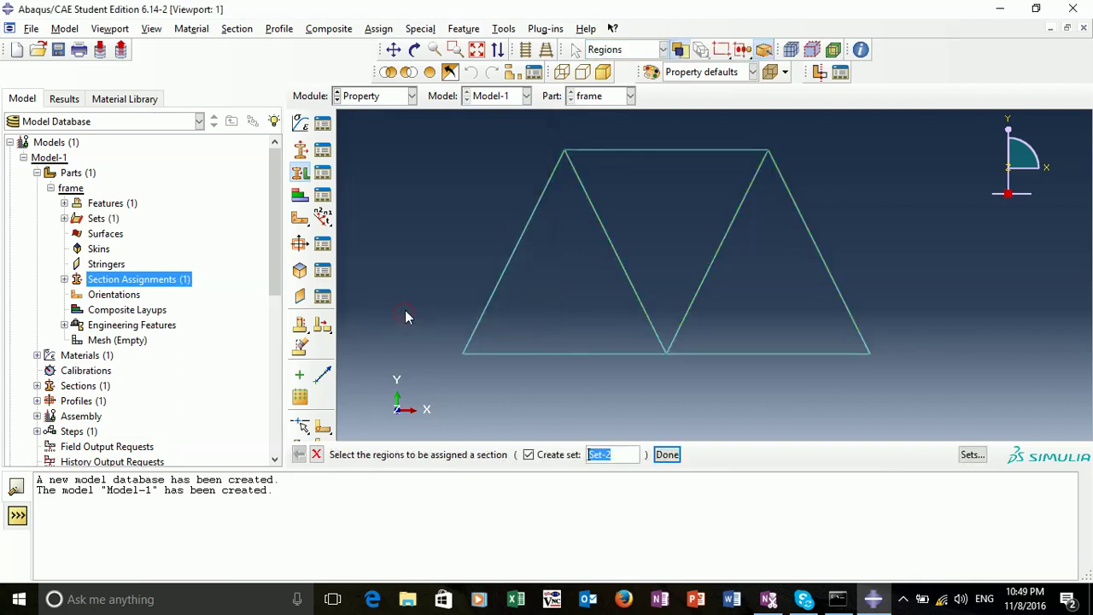
{"action": "left_click", "coordinate": [667, 455]}
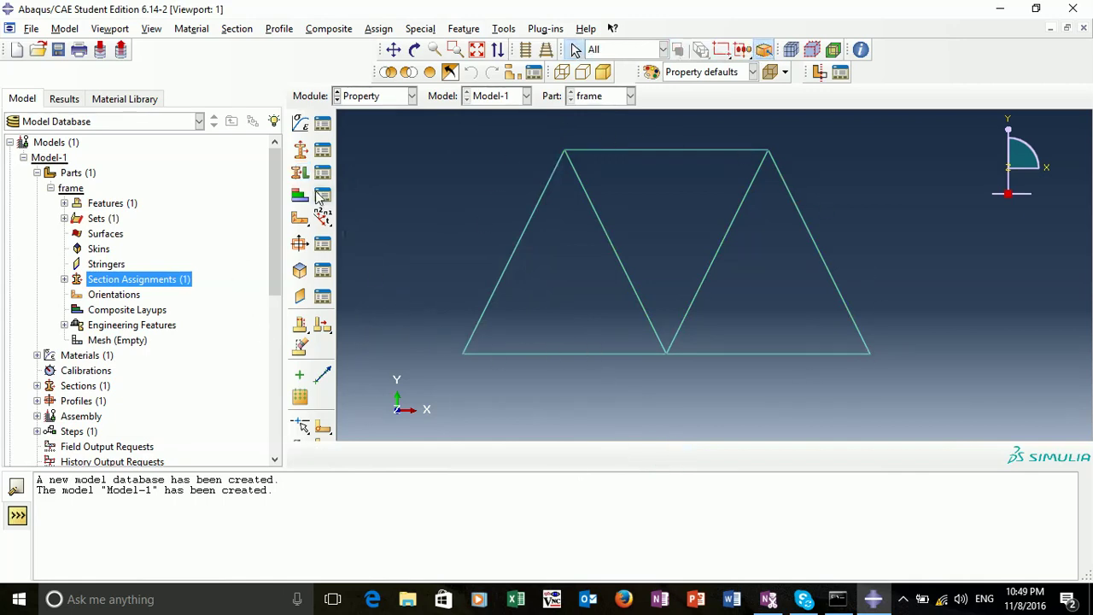
{"action": "left_click", "coordinate": [412, 95]}
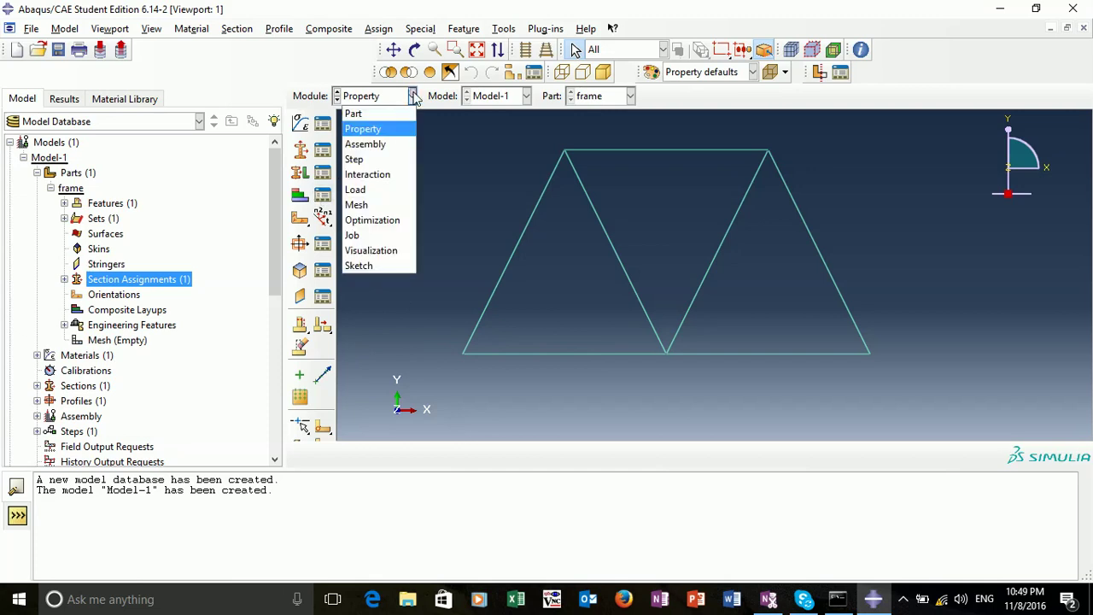
{"action": "left_click", "coordinate": [394, 146]}
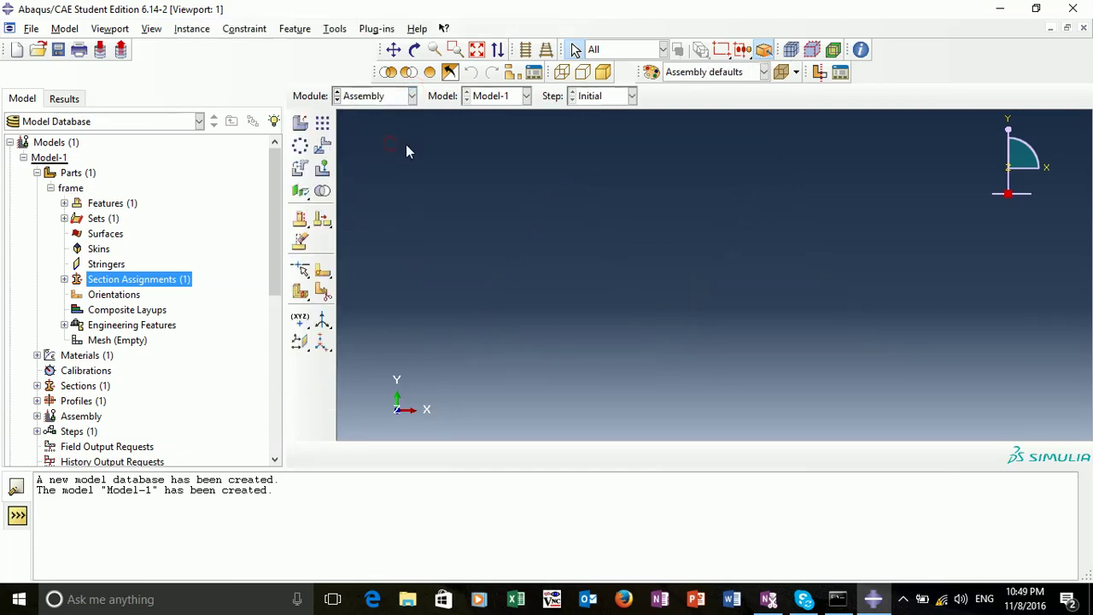
{"action": "left_click", "coordinate": [300, 125]}
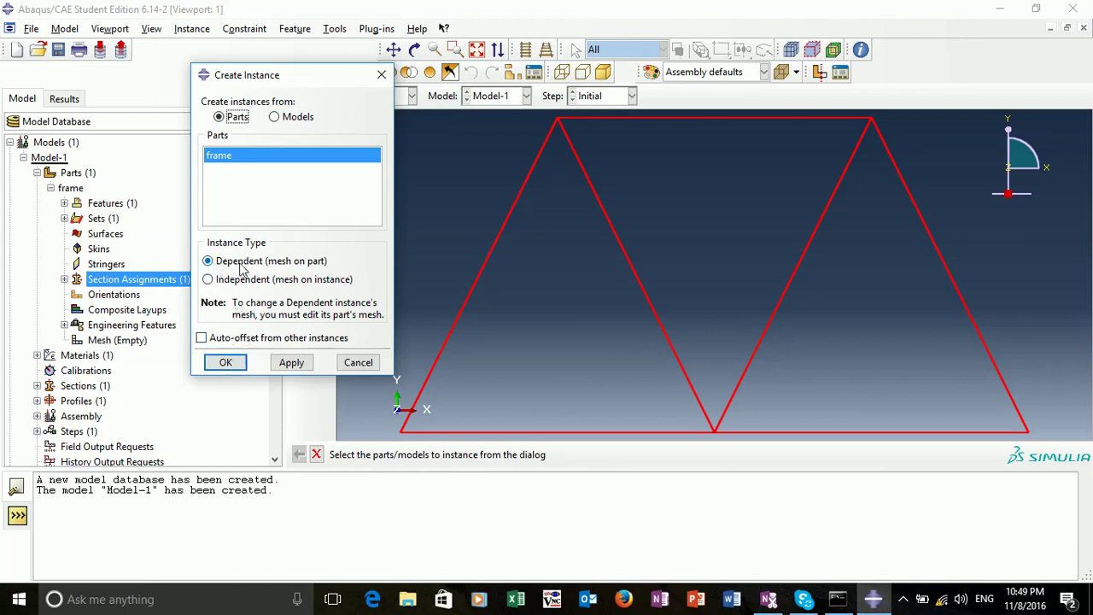
{"action": "left_click", "coordinate": [224, 362]}
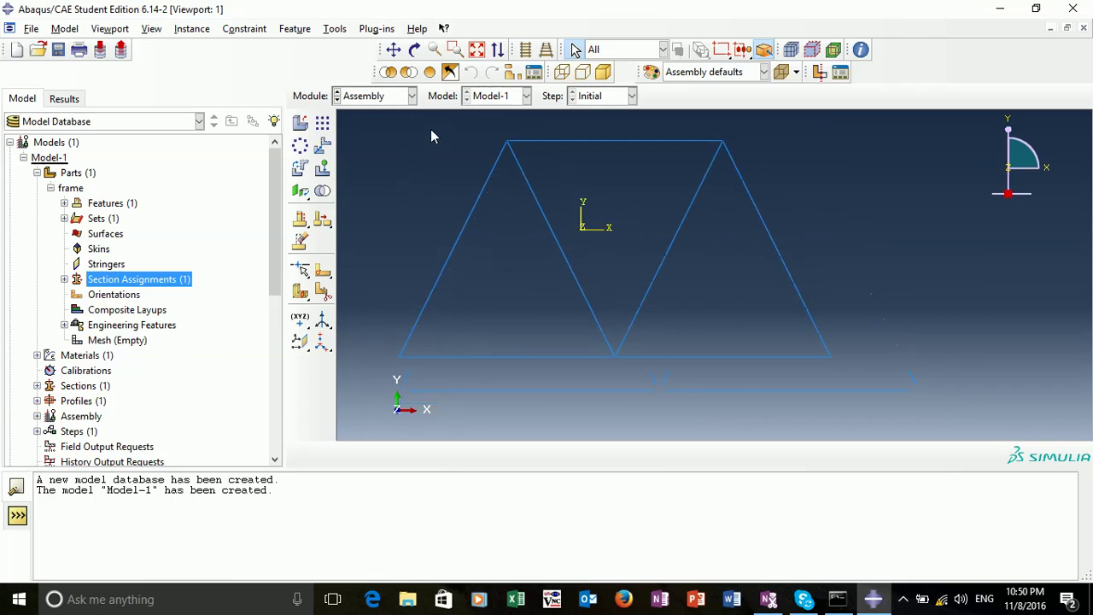
Step: In the Step module, create a Linear perturbation Frequency step named 'Analysis'
{"action": "left_click", "coordinate": [412, 99]}
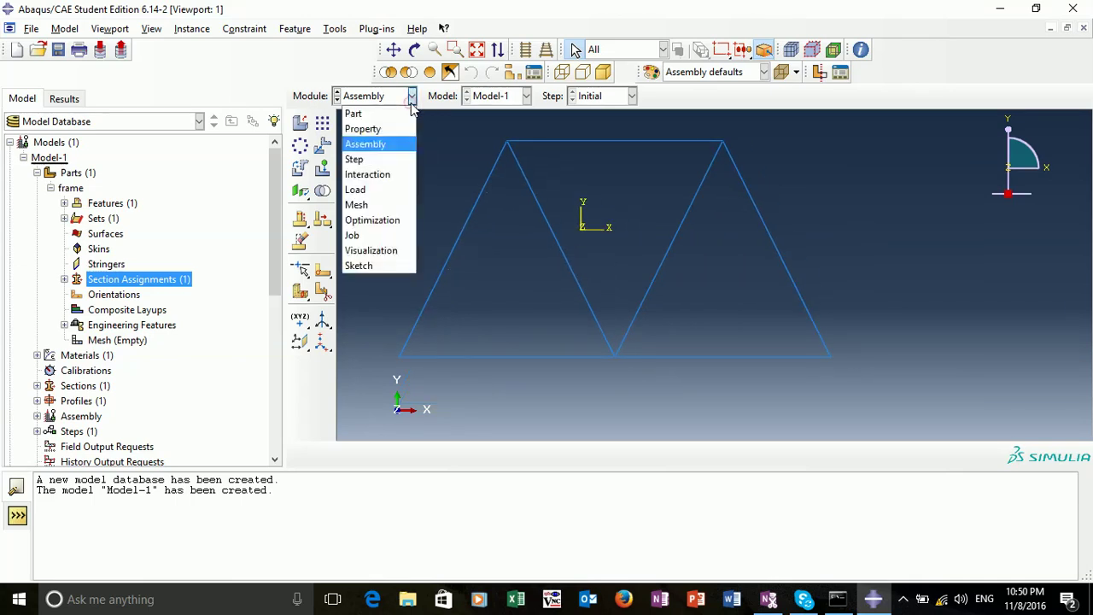
{"action": "left_click", "coordinate": [386, 159]}
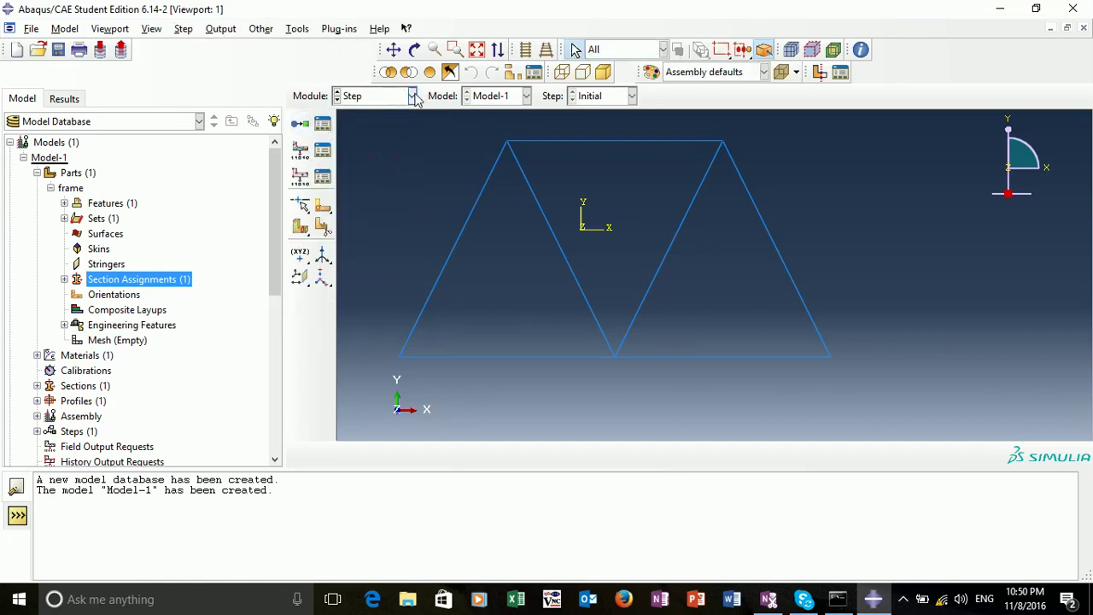
{"action": "left_click", "coordinate": [301, 126]}
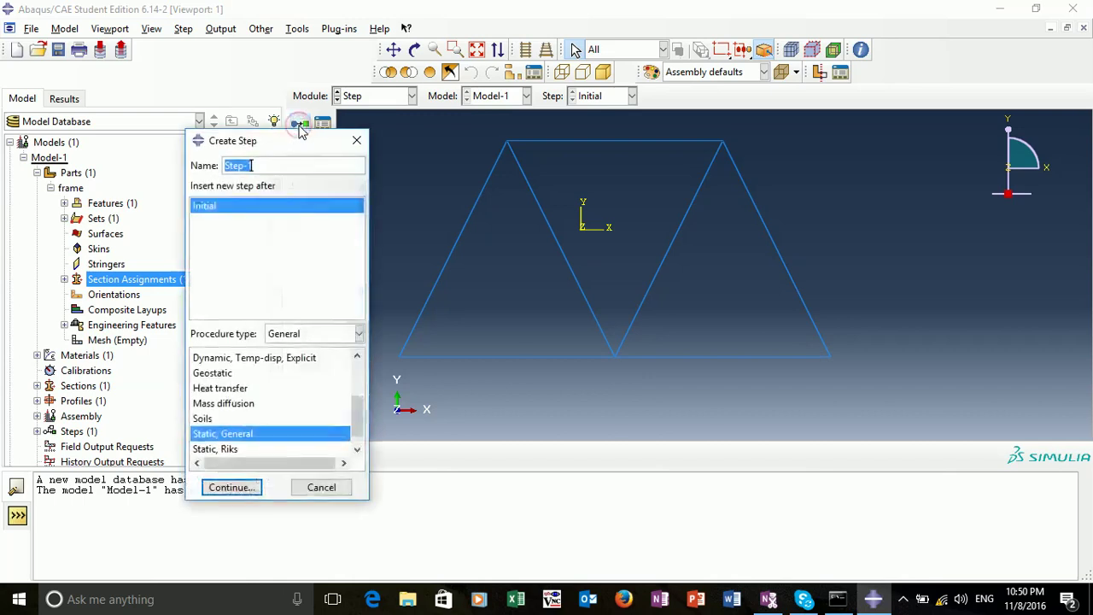
{"action": "double_click", "coordinate": [256, 165]}
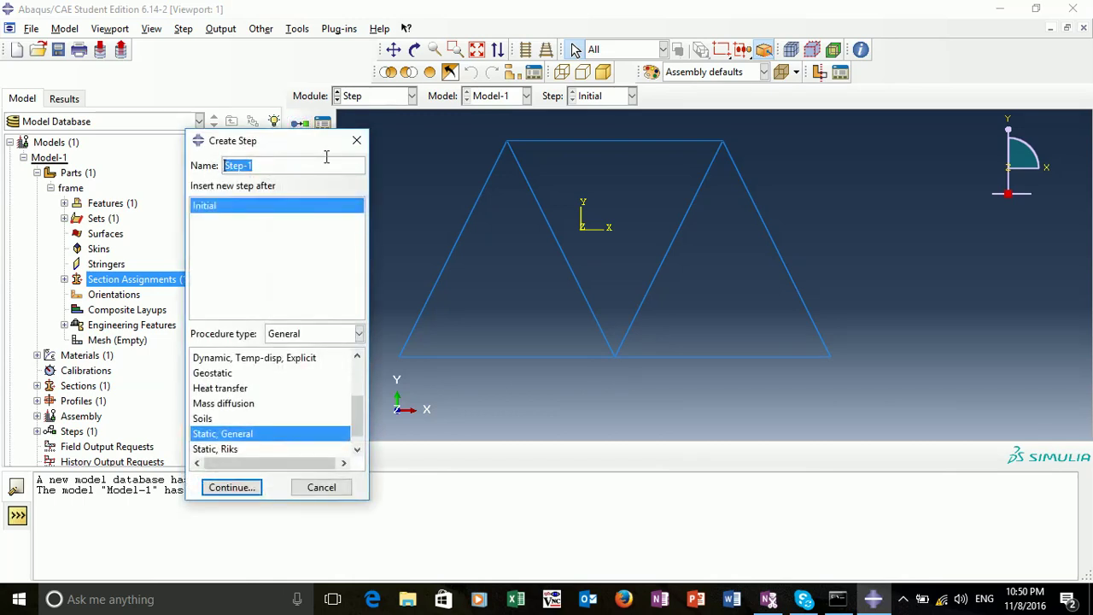
{"action": "type", "text": "Analysis"}
{"action": "left_click", "coordinate": [357, 334]}
{"action": "left_click", "coordinate": [317, 367]}
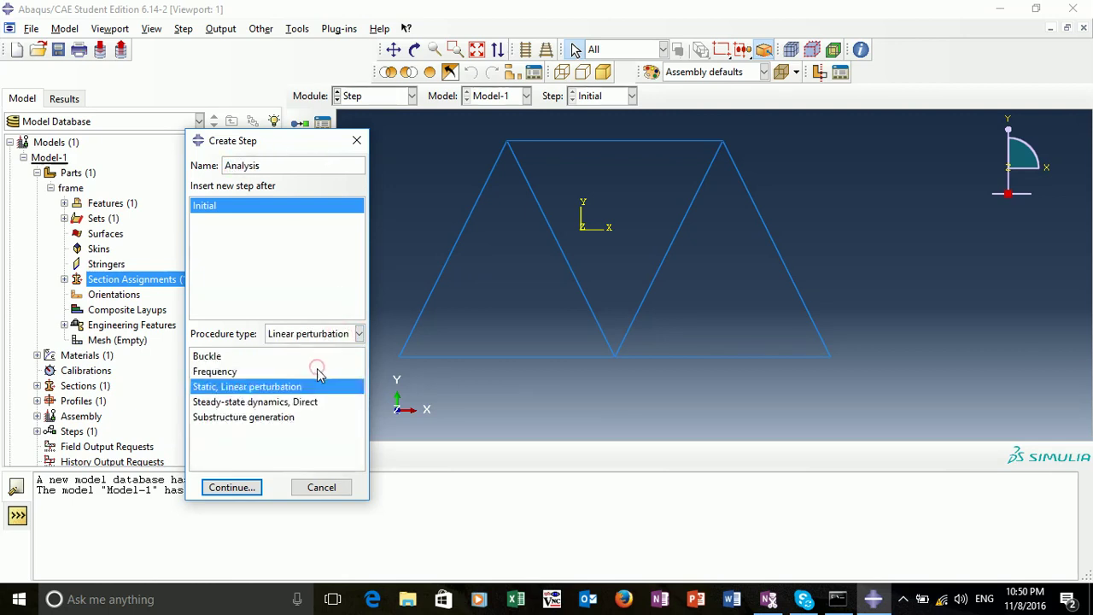
{"action": "left_click", "coordinate": [220, 374]}
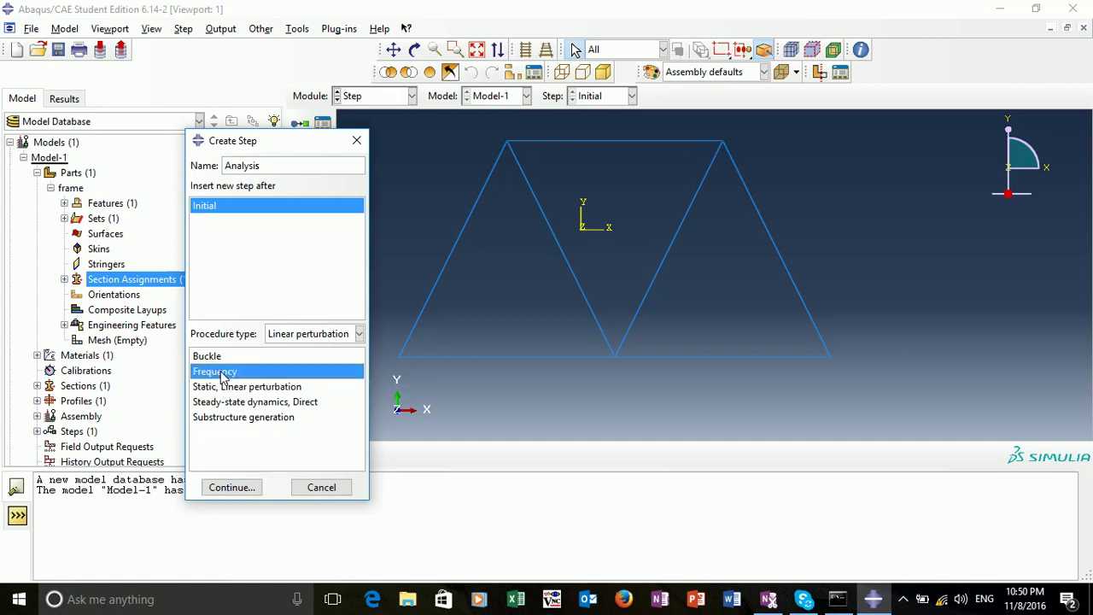
Step: Request 10 eigenvalues and accept the Analysis step settings
{"action": "left_click", "coordinate": [231, 487]}
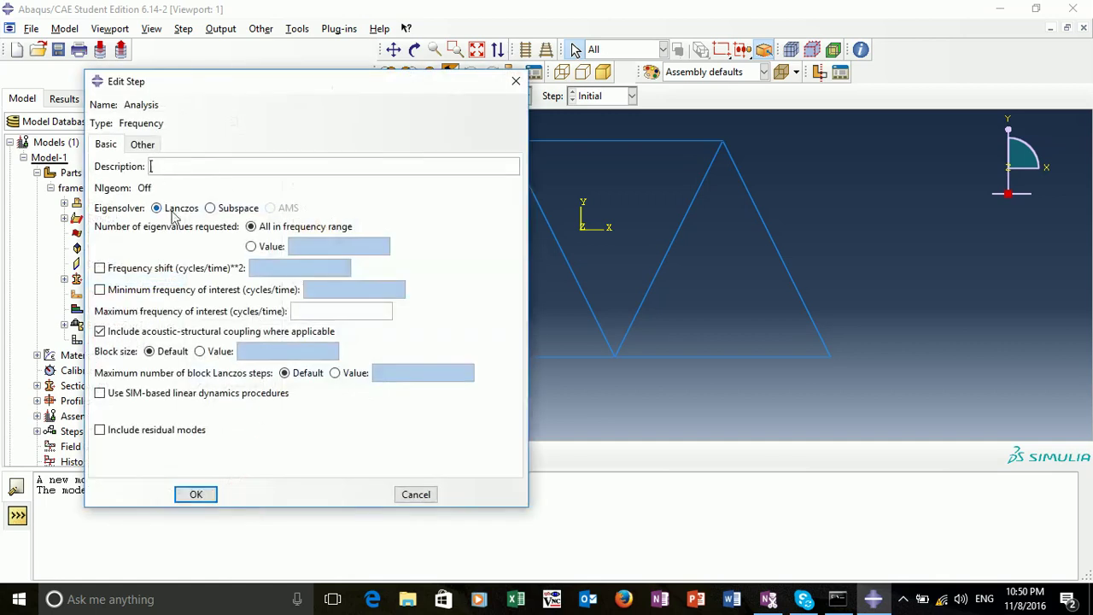
{"action": "left_click", "coordinate": [252, 246]}
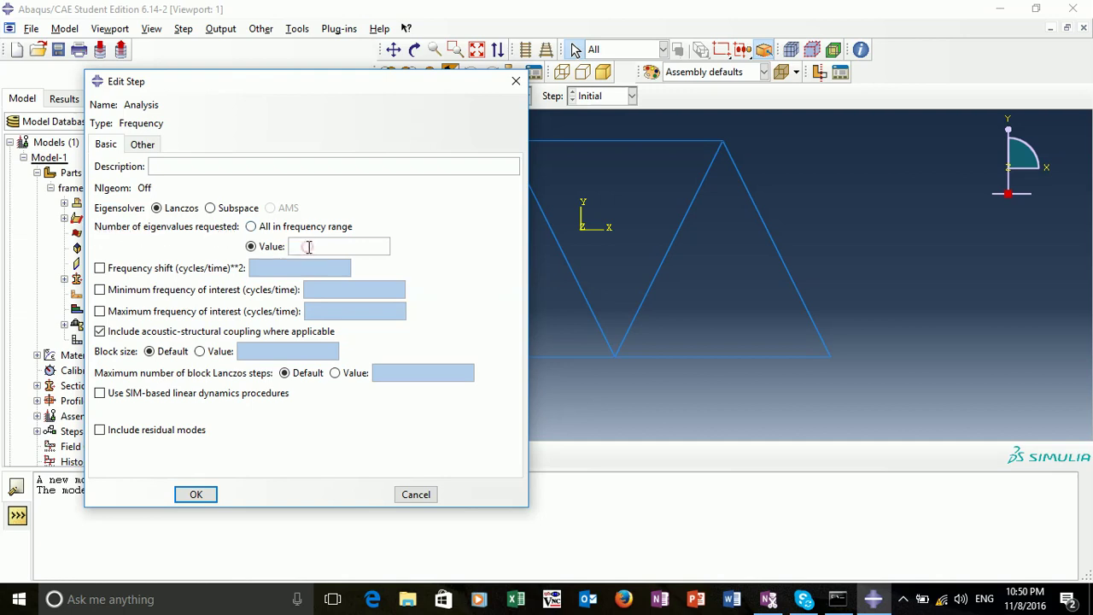
{"action": "type", "text": "10"}
{"action": "left_click", "coordinate": [198, 496]}
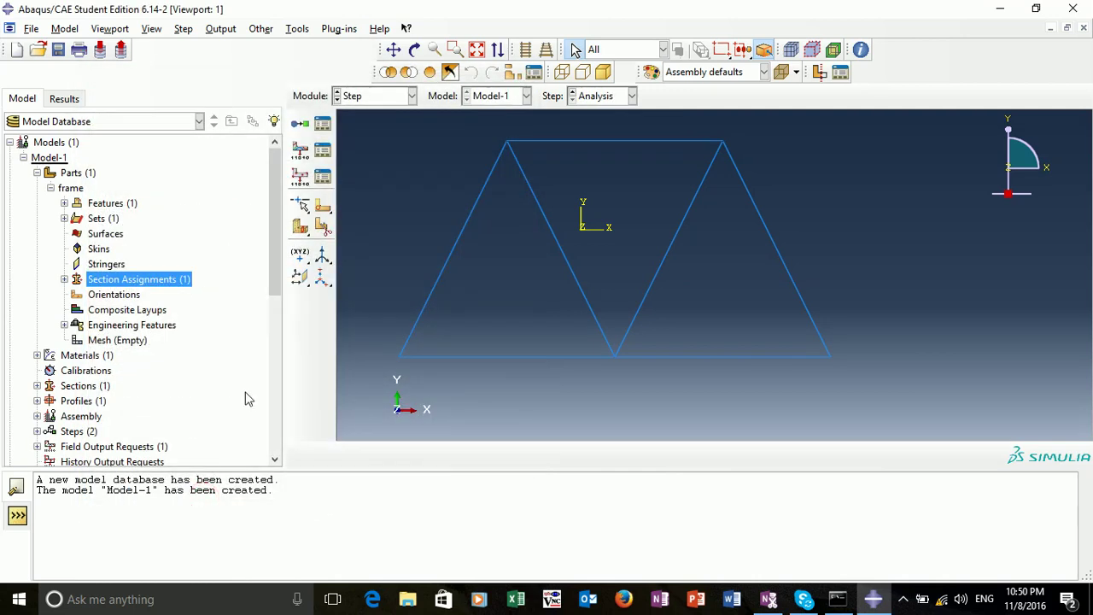
{"action": "left_click", "coordinate": [395, 101]}
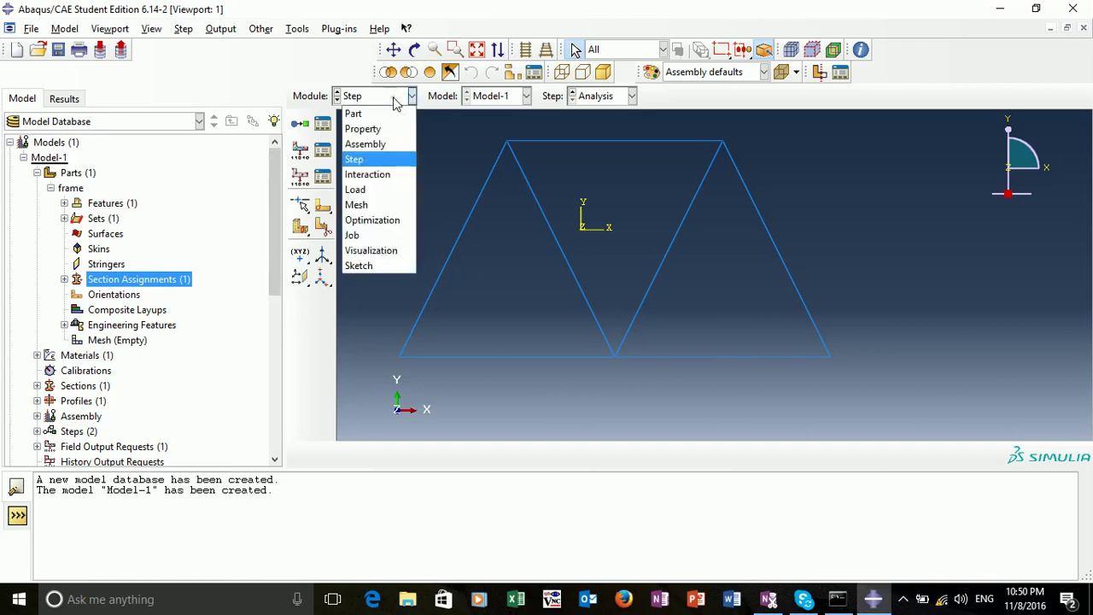
Step: In the Load module, start a Displacement/Rotation boundary condition named Pinned in the Initial step
{"action": "left_click", "coordinate": [390, 190]}
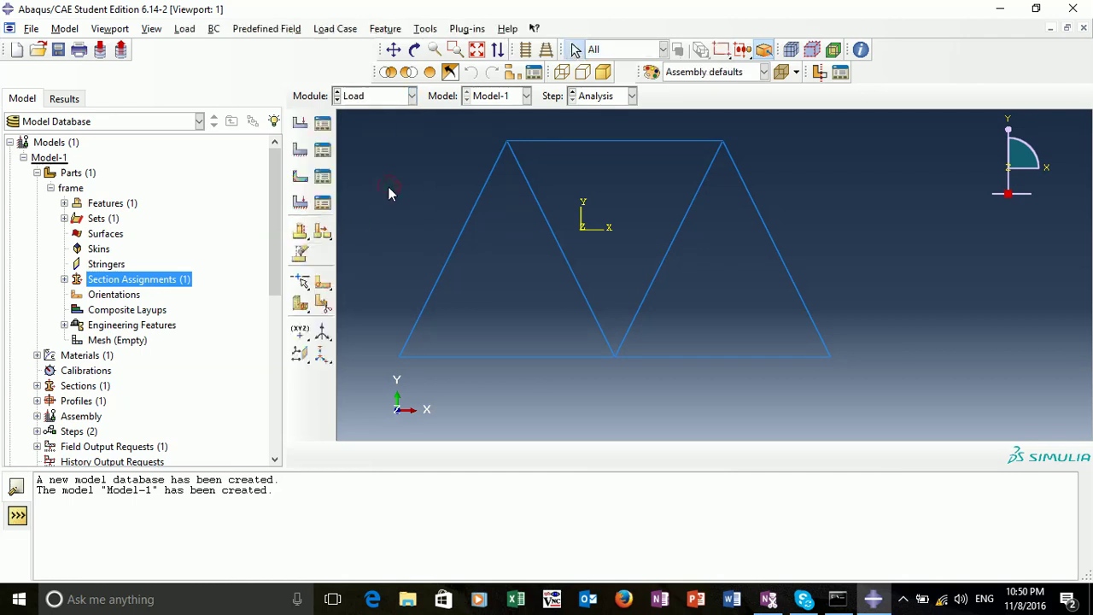
{"action": "left_click", "coordinate": [300, 152]}
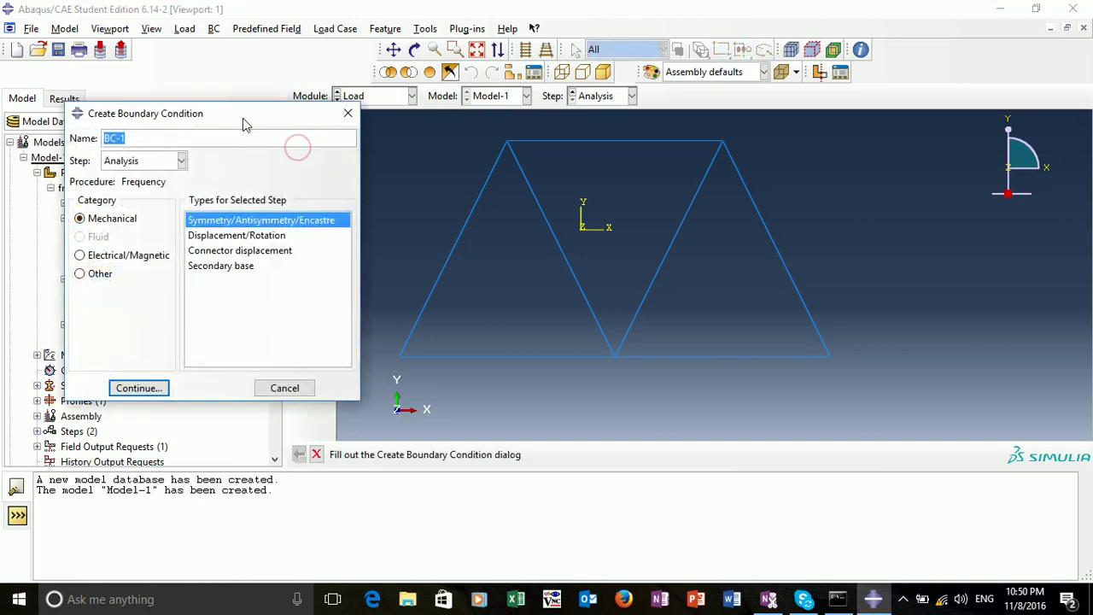
{"action": "left_click", "coordinate": [181, 160]}
{"action": "left_click", "coordinate": [149, 176]}
{"action": "double_click", "coordinate": [154, 137]}
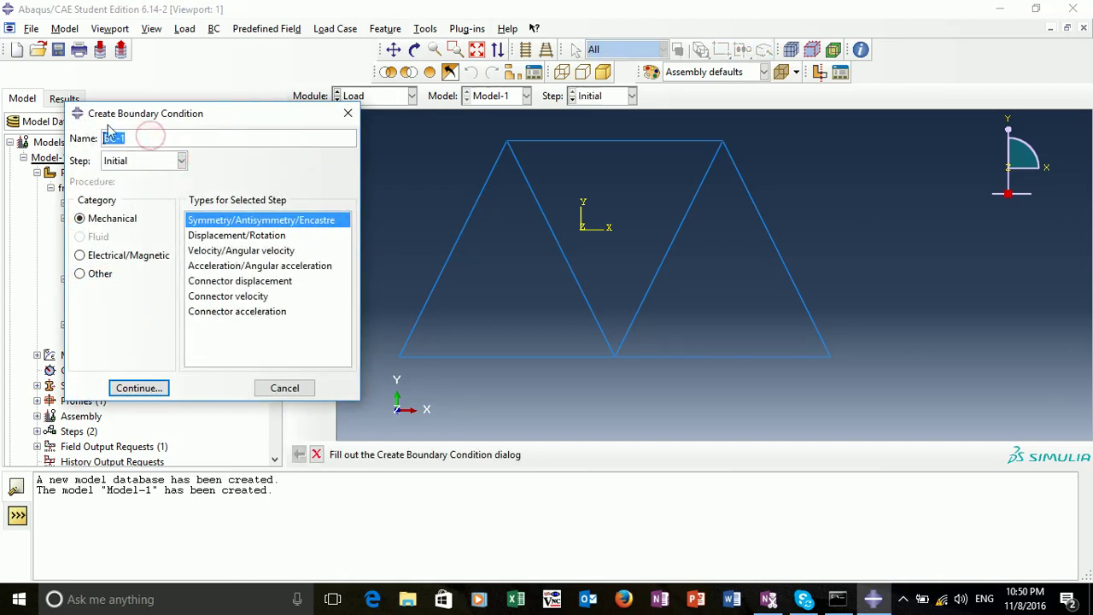
{"action": "type", "text": "Pinned"}
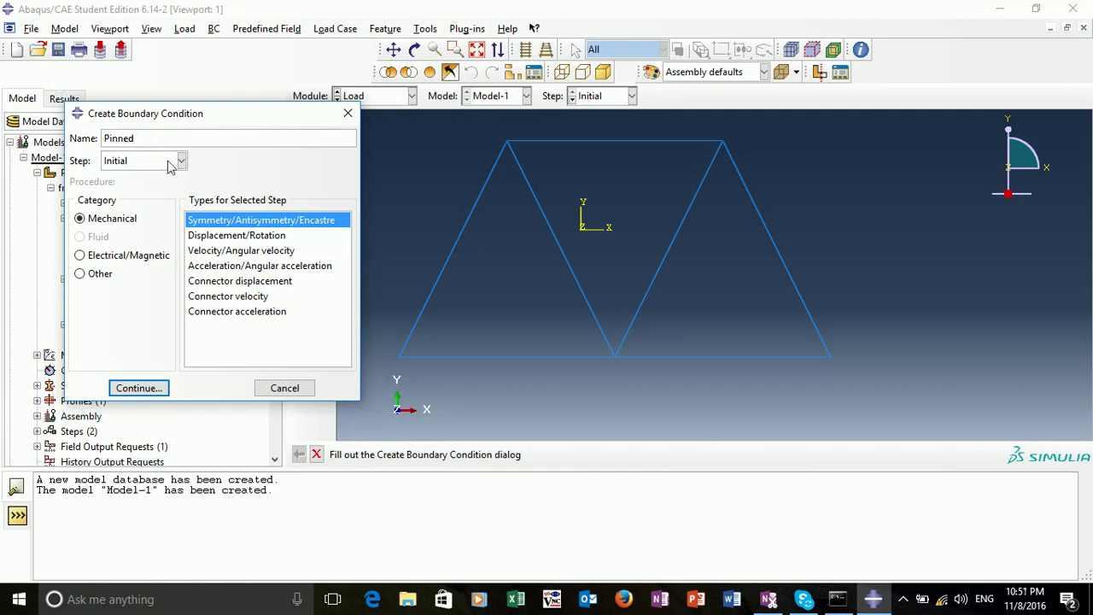
{"action": "left_click", "coordinate": [228, 236]}
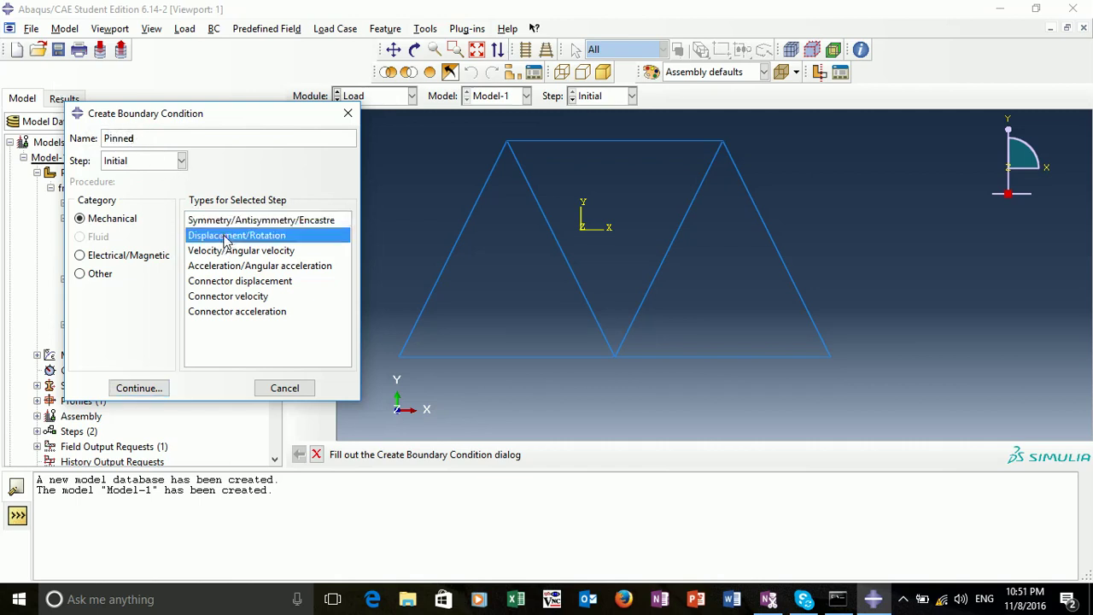
Step: Apply Pinned at the truss's bottom-left vertex, fixing U1 and U2
{"action": "left_click", "coordinate": [145, 390]}
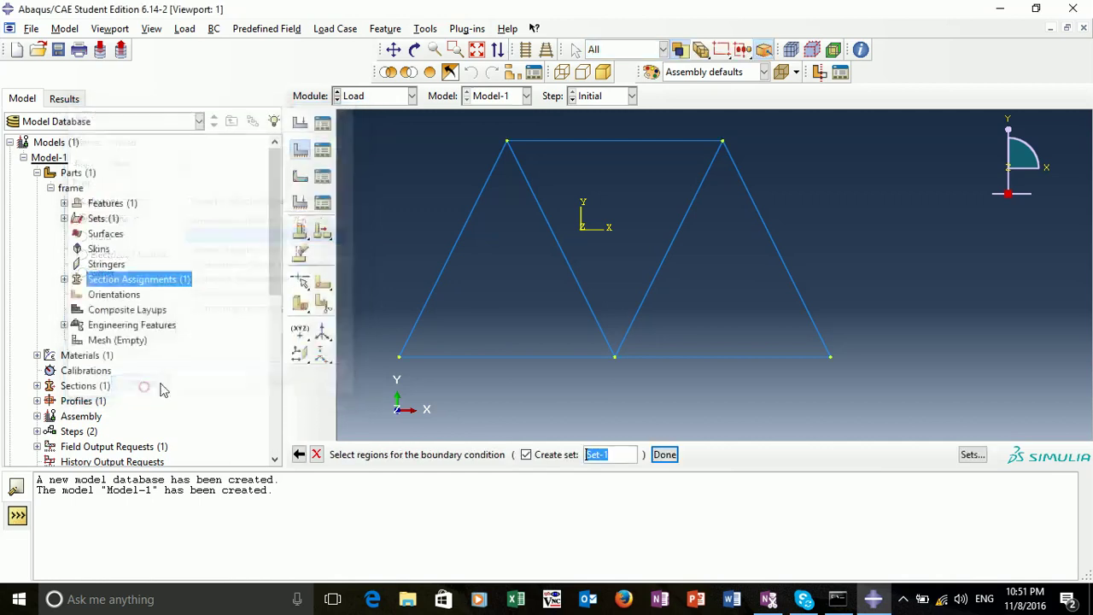
{"action": "left_click", "coordinate": [400, 358]}
{"action": "left_click", "coordinate": [666, 455]}
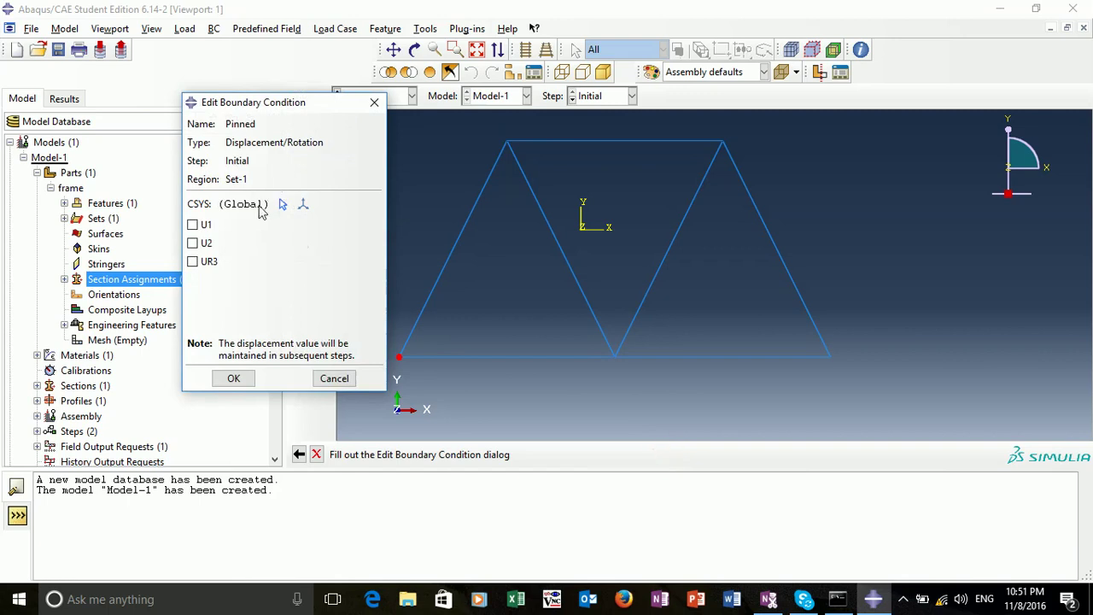
{"action": "left_click", "coordinate": [193, 224]}
{"action": "left_click", "coordinate": [194, 242]}
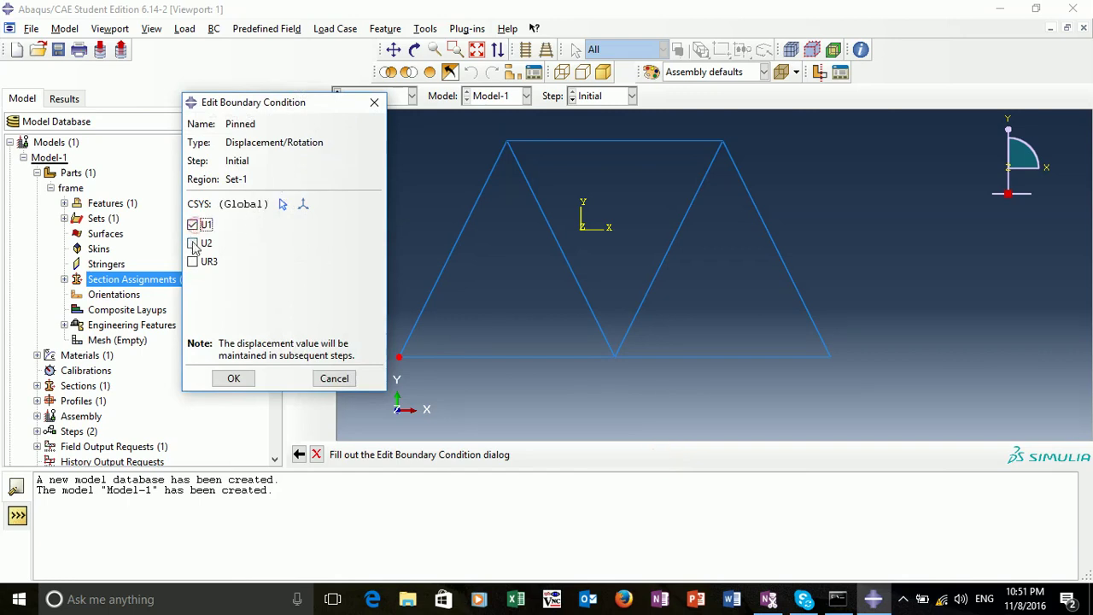
{"action": "left_click", "coordinate": [234, 380]}
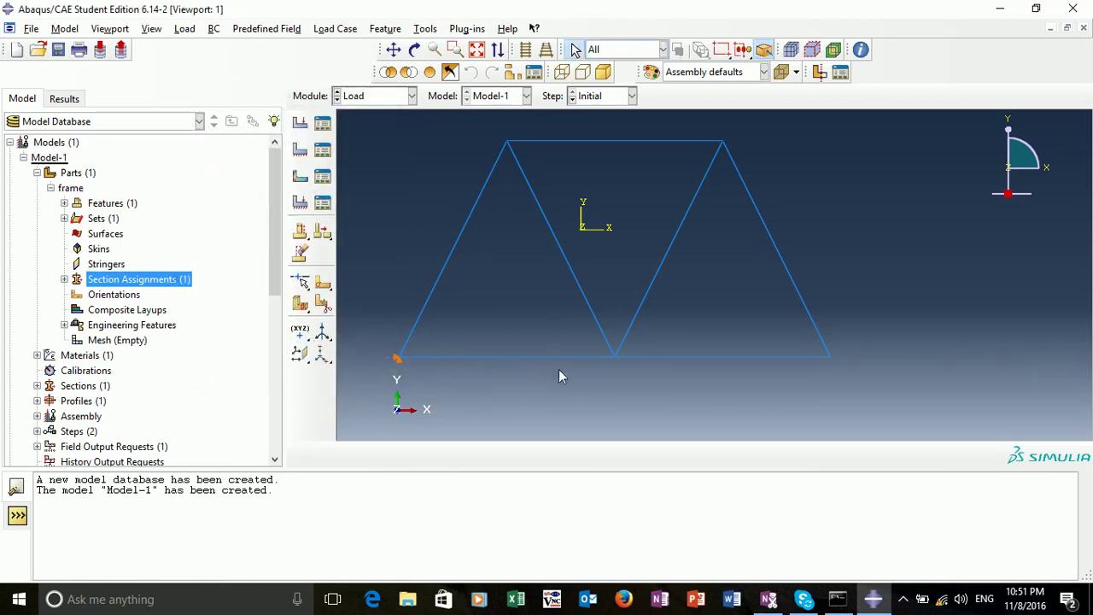
Step: Create the Displacement/Rotation BC 'Roller' fixing only U2 at the bottom-right vertex
{"action": "left_click", "coordinate": [300, 150]}
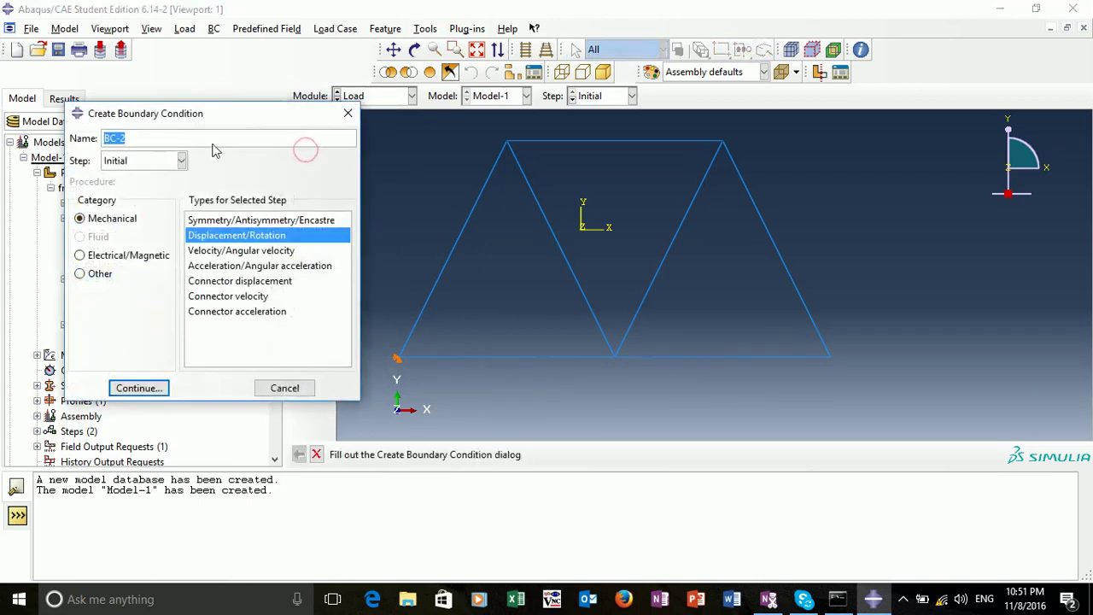
{"action": "type", "text": "Roller"}
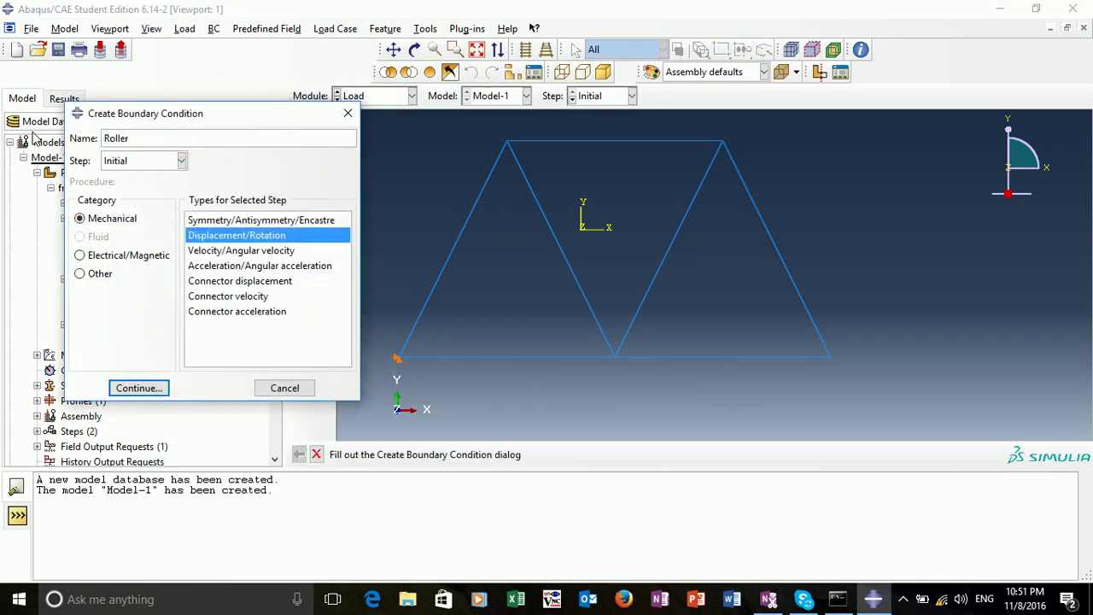
{"action": "left_click", "coordinate": [249, 238]}
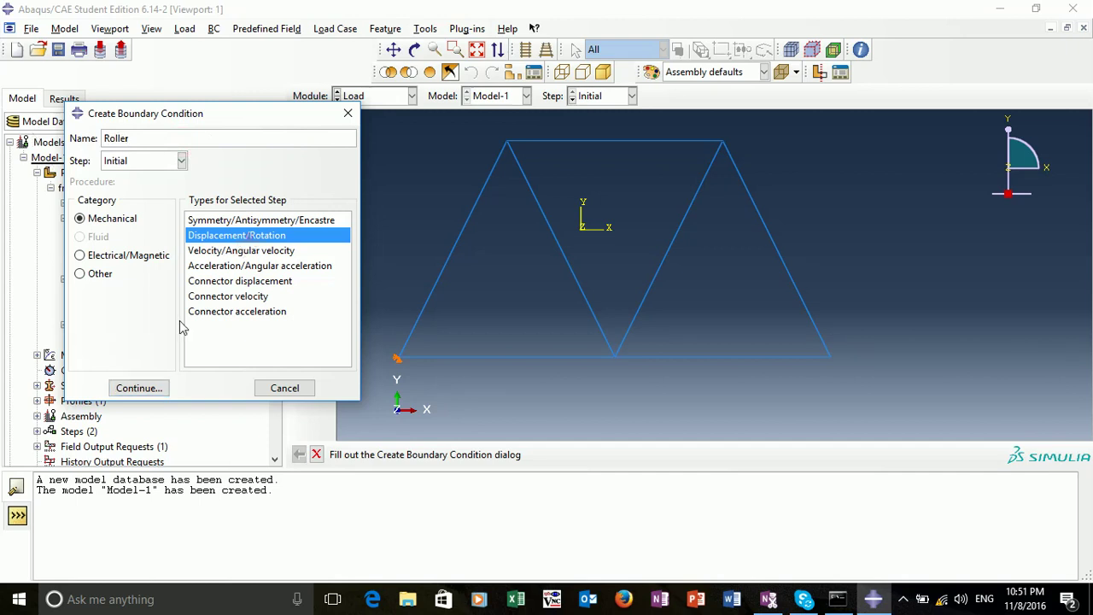
{"action": "left_click", "coordinate": [140, 389]}
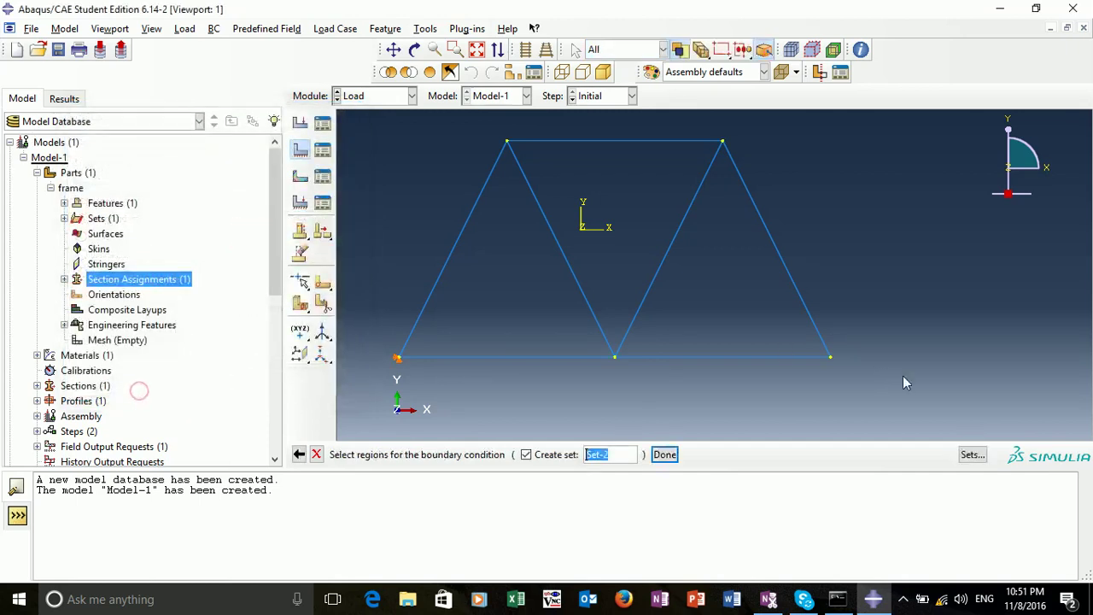
{"action": "left_click", "coordinate": [832, 358]}
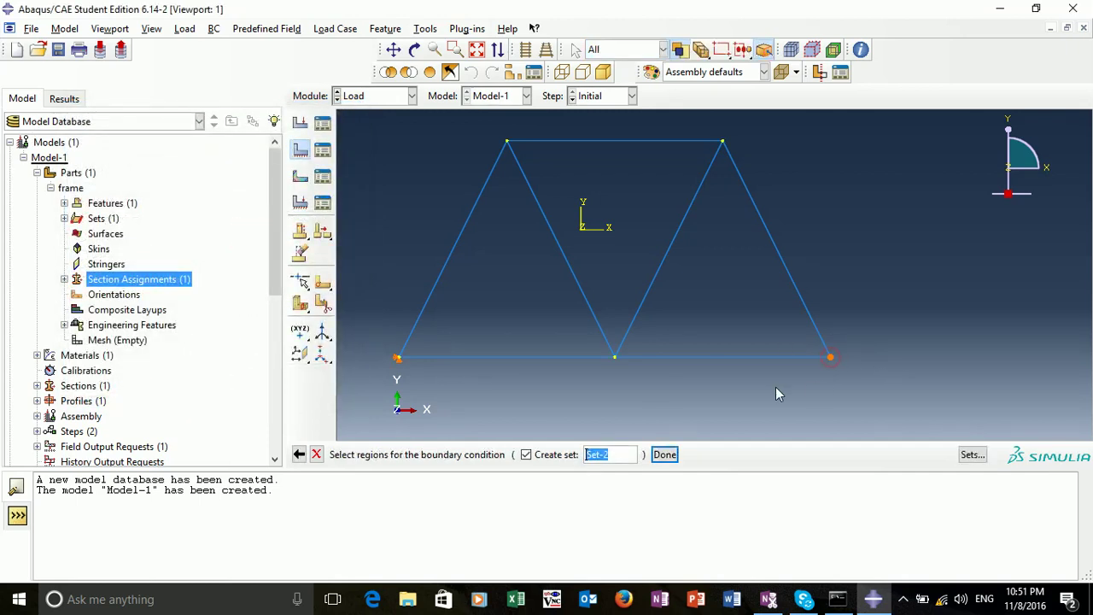
{"action": "left_click", "coordinate": [664, 455]}
{"action": "left_click", "coordinate": [214, 245]}
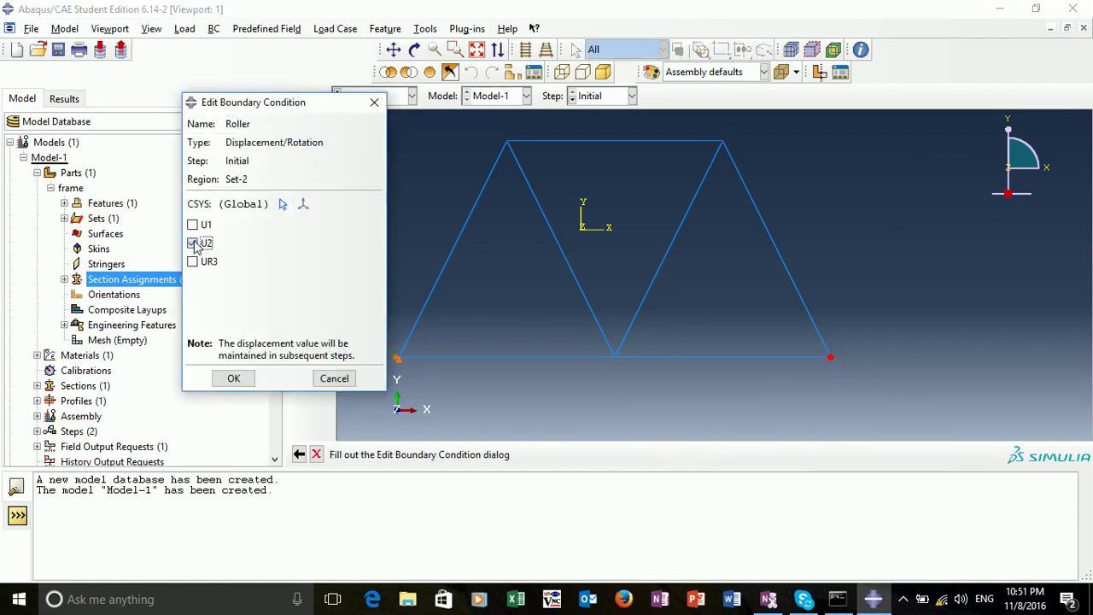
{"action": "left_click", "coordinate": [233, 380]}
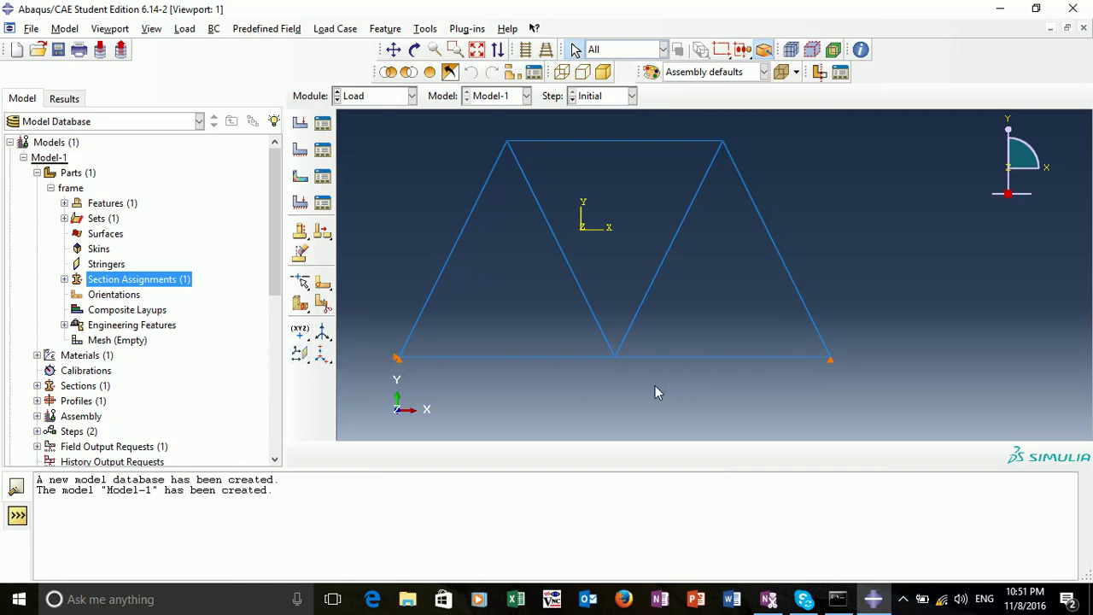
Step: Switch to the Mesh module and dismiss the dependent-instance seeding error
{"action": "left_click", "coordinate": [383, 99]}
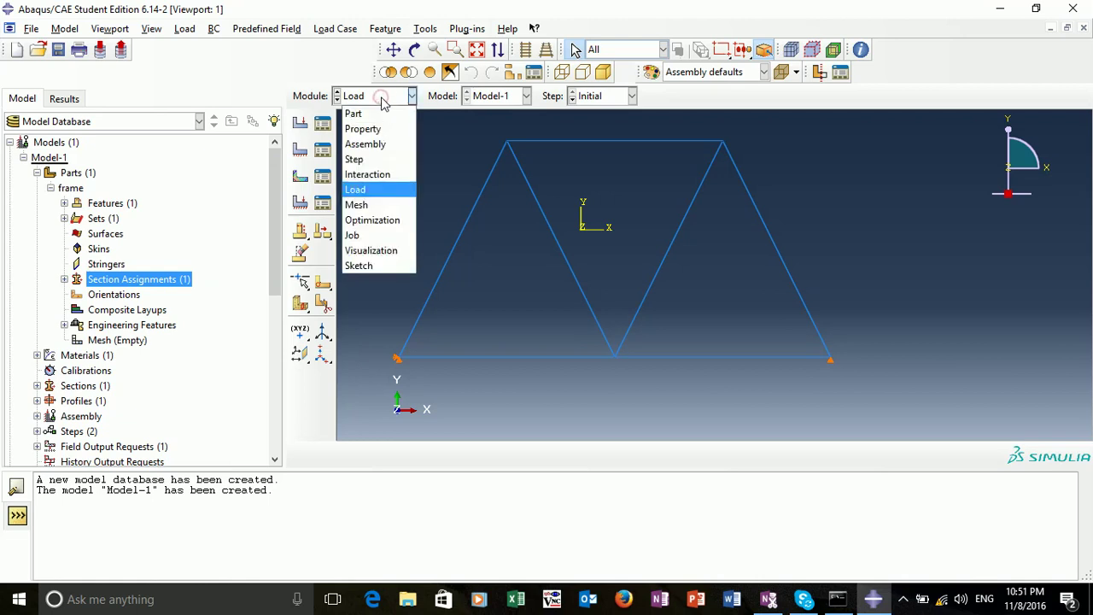
{"action": "left_click", "coordinate": [380, 203]}
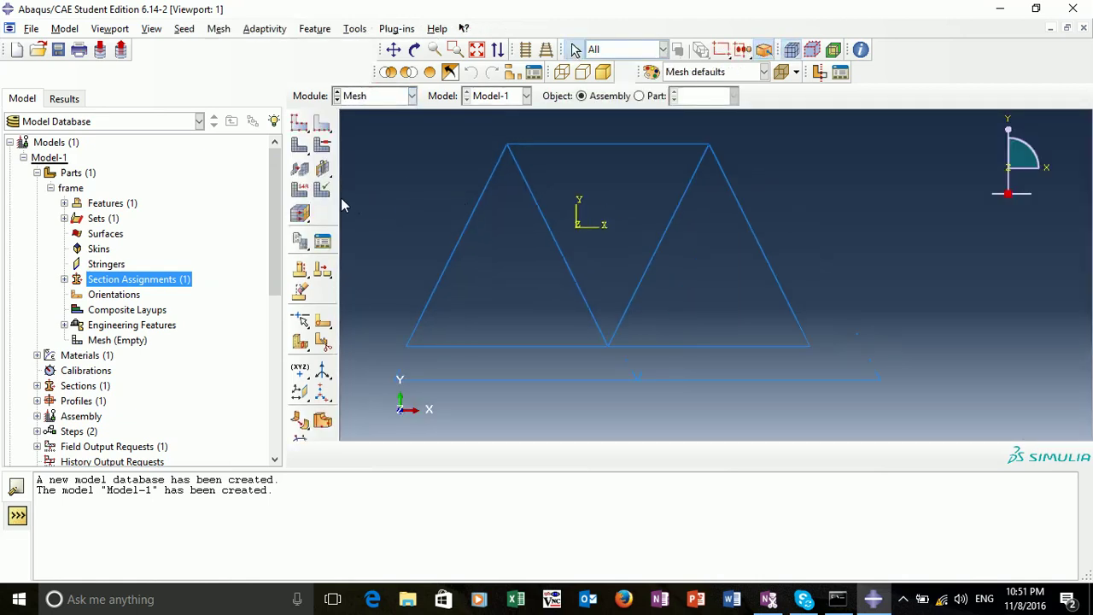
{"action": "left_click", "coordinate": [300, 189]}
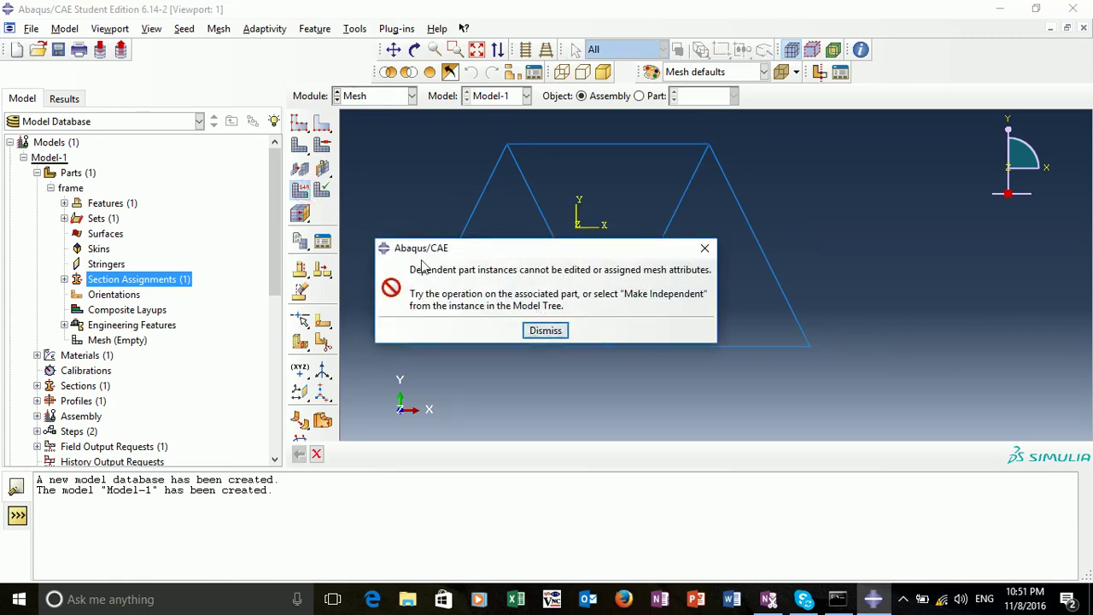
{"action": "left_click", "coordinate": [551, 330]}
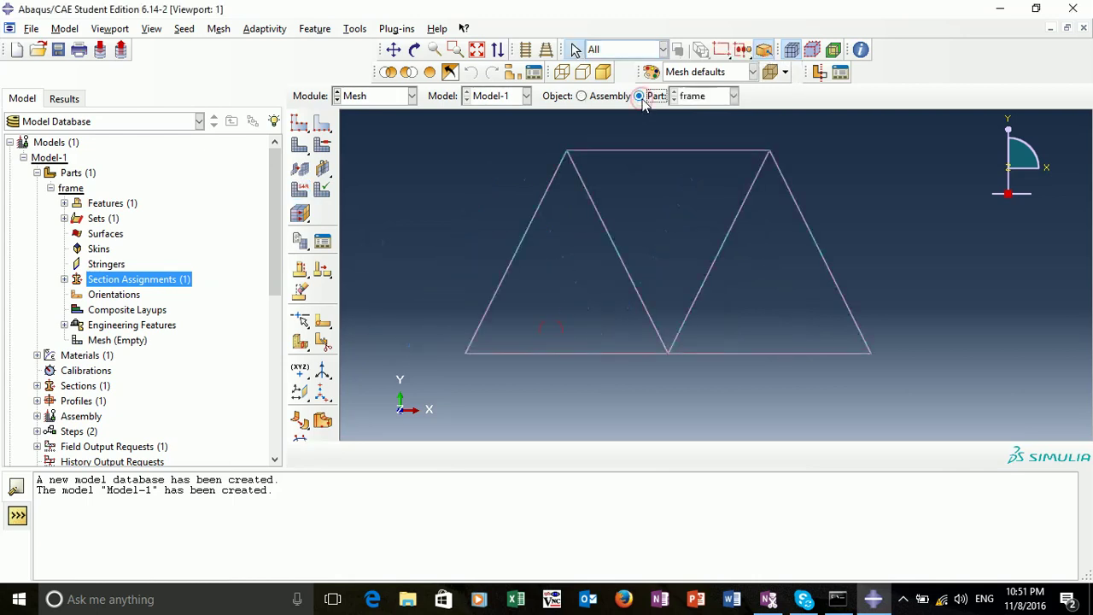
Step: Assign the B21 beam element type to all edges of the frame part
{"action": "left_click", "coordinate": [299, 193]}
{"action": "left_click_drag", "start_coordinate": [422, 130], "coordinate": [953, 408]}
{"action": "left_click", "coordinate": [547, 454]}
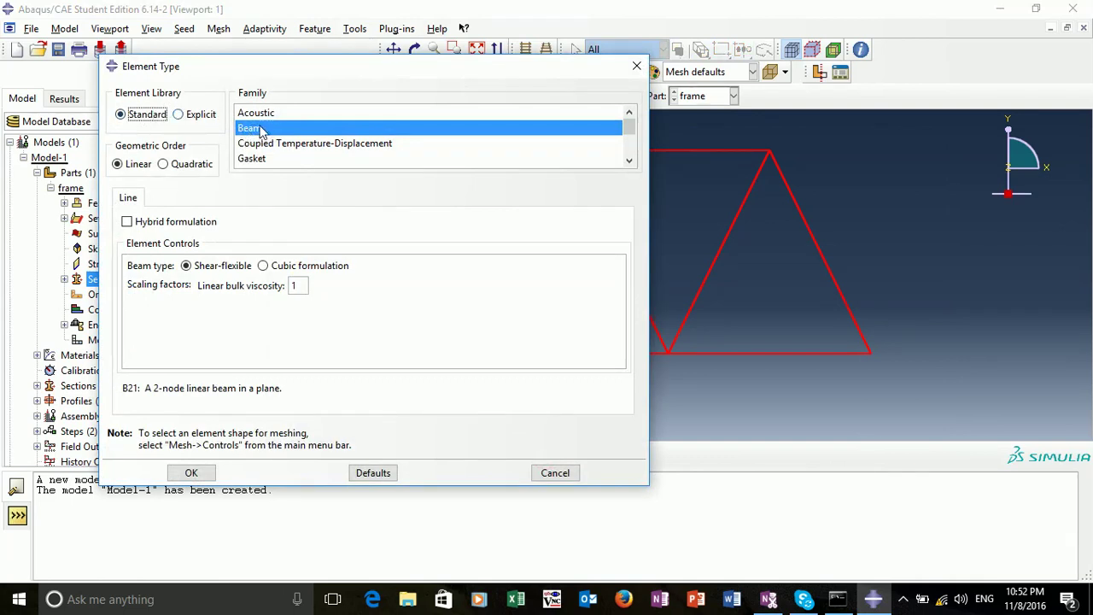
{"action": "key", "text": "Return"}
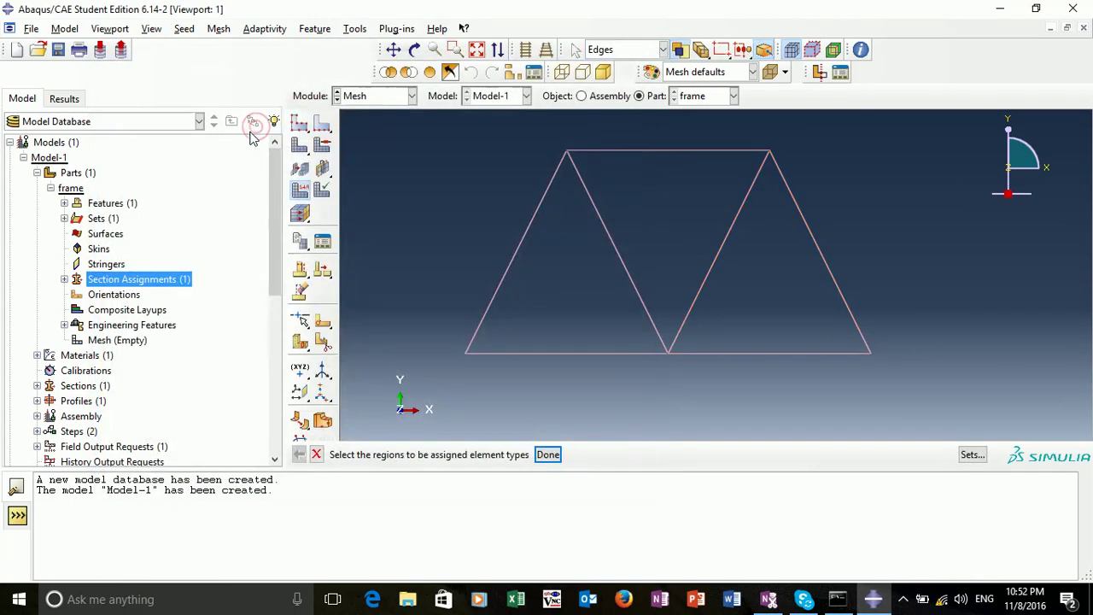
Step: Seed all frame edges by number with 6 elements each
{"action": "left_click", "coordinate": [548, 455]}
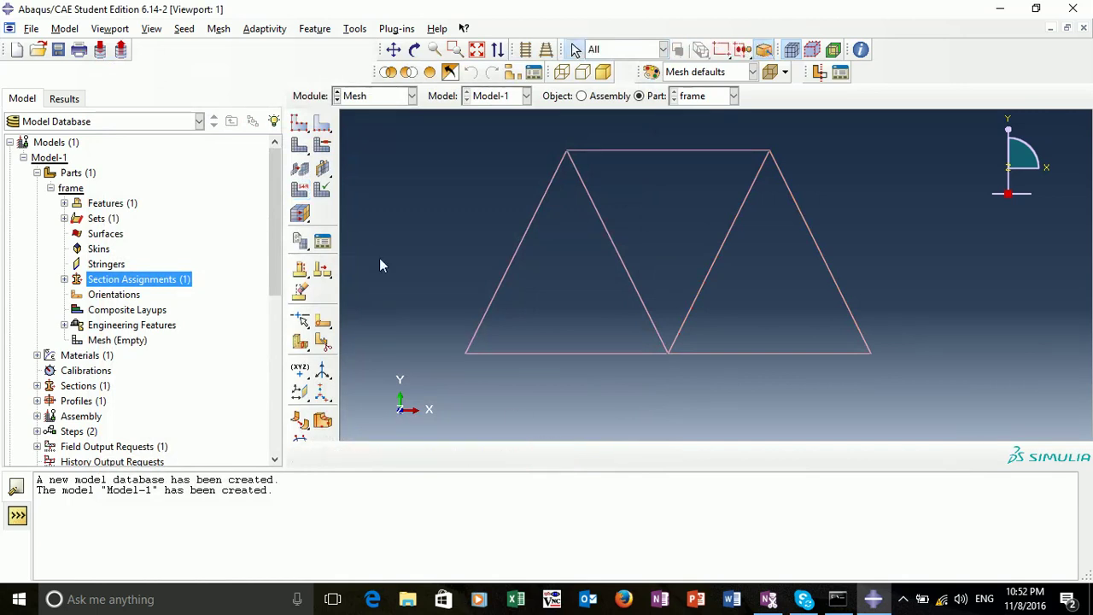
{"action": "left_click", "coordinate": [322, 126]}
{"action": "left_click", "coordinate": [322, 125]}
{"action": "left_click_drag", "start_coordinate": [426, 123], "coordinate": [928, 399]}
{"action": "left_click", "coordinate": [617, 456]}
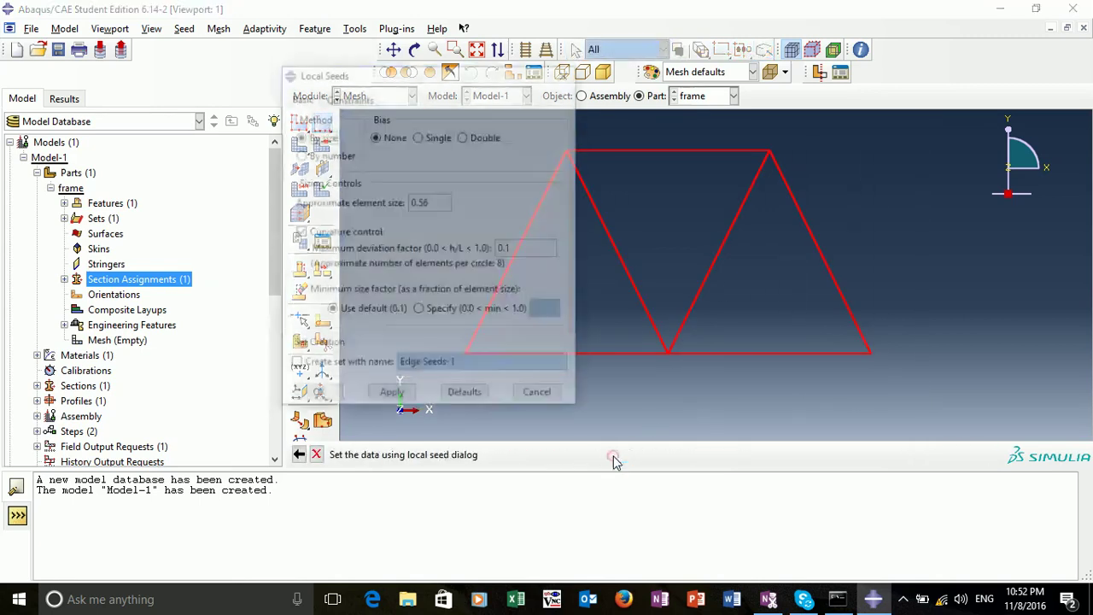
{"action": "left_click", "coordinate": [300, 155]}
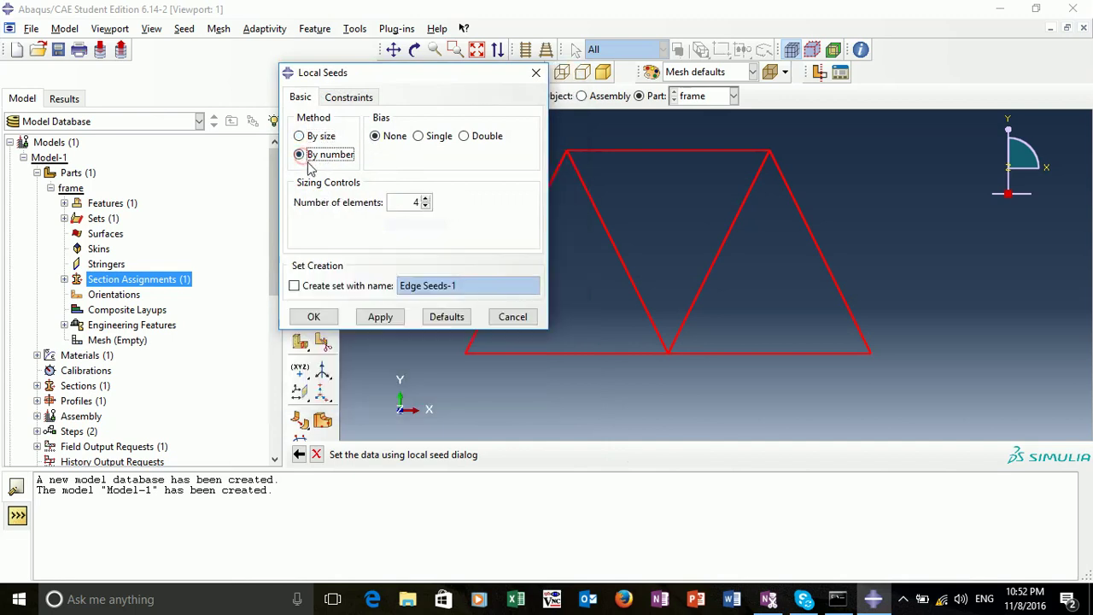
{"action": "left_click", "coordinate": [425, 198]}
{"action": "left_click", "coordinate": [425, 199]}
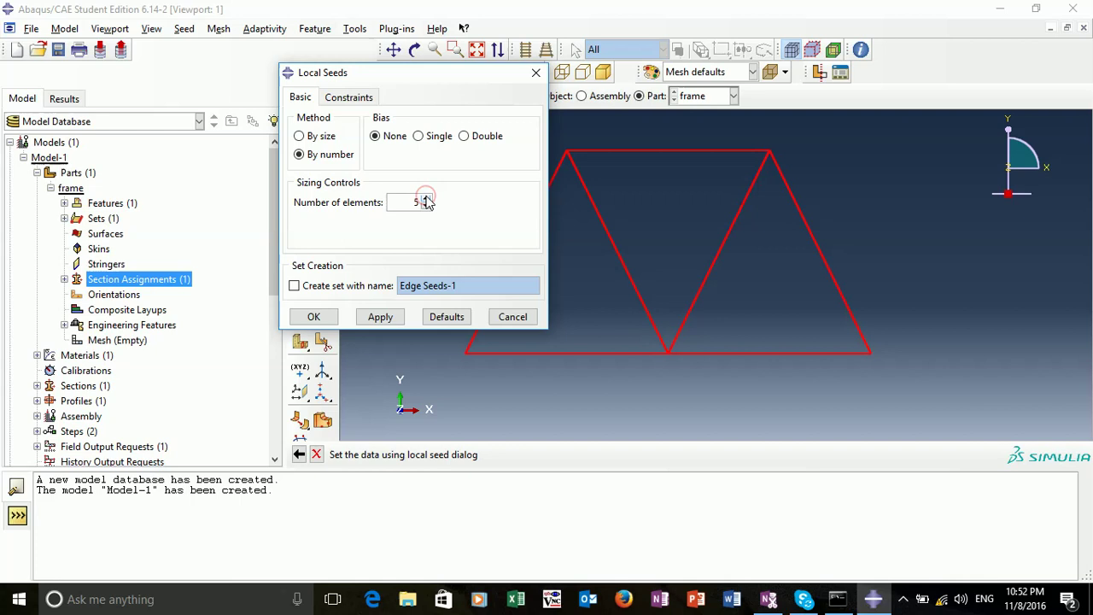
{"action": "left_click", "coordinate": [376, 318]}
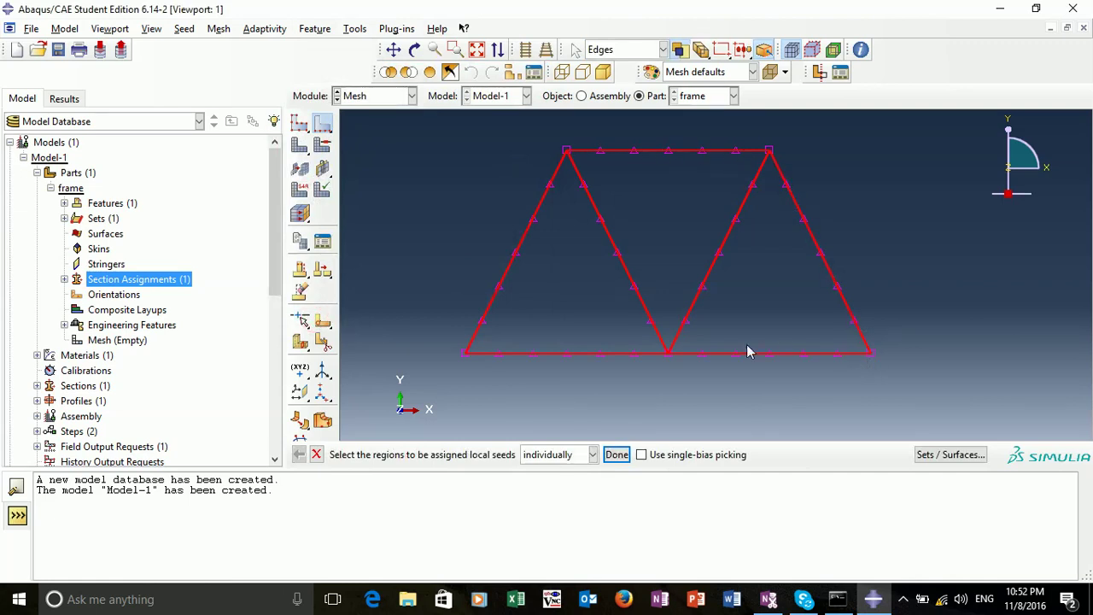
{"action": "left_click", "coordinate": [516, 323]}
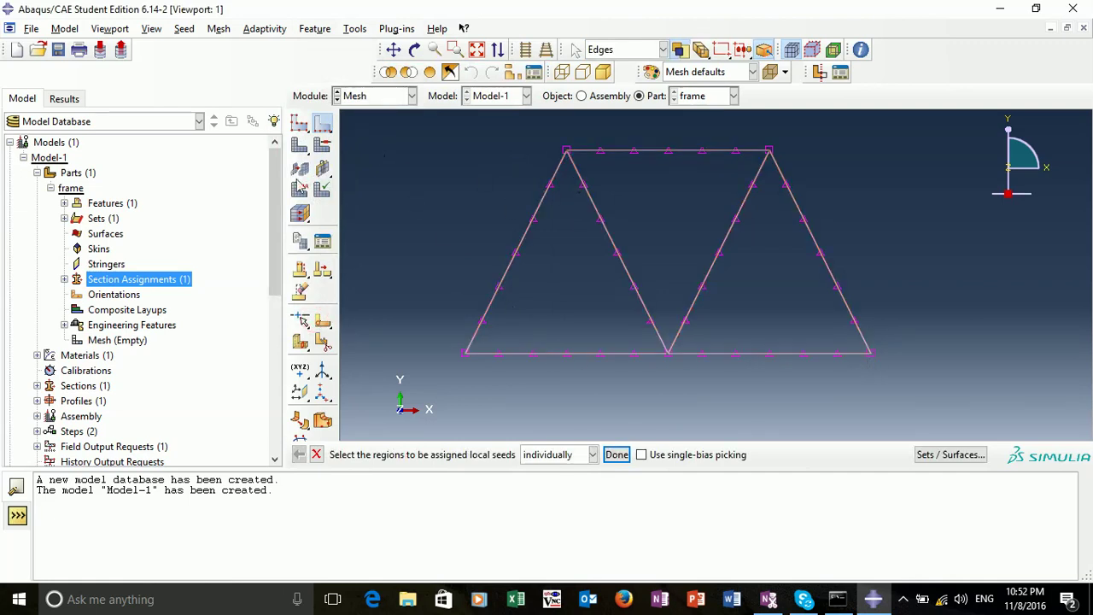
Step: Mesh the frame part, generating 42 beam elements
{"action": "left_click", "coordinate": [299, 145]}
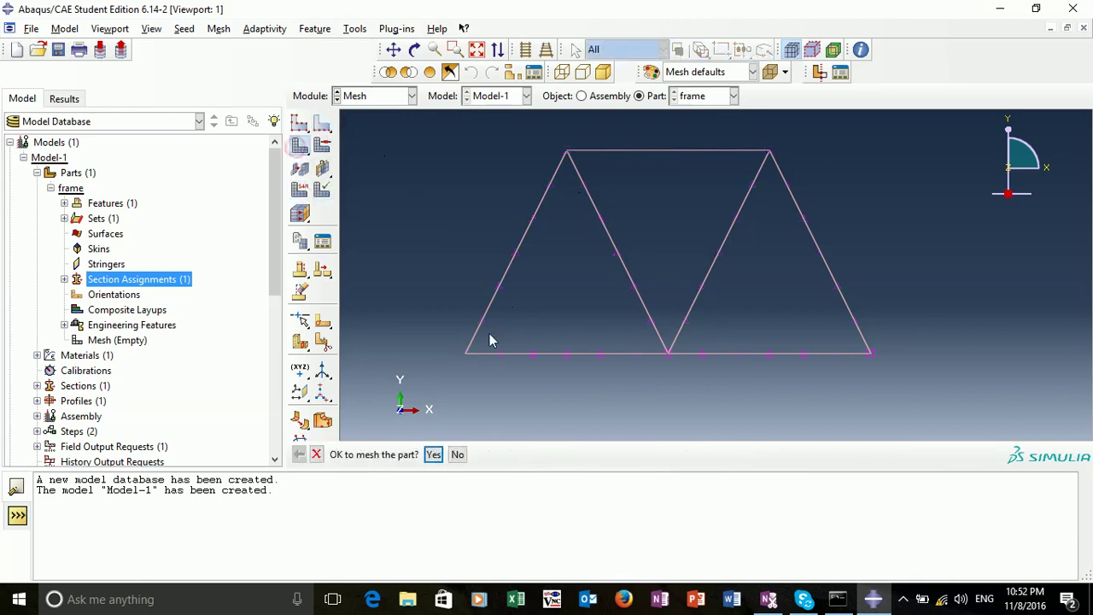
{"action": "left_click", "coordinate": [434, 455]}
{"action": "left_click_drag", "start_coordinate": [458, 126], "coordinate": [932, 409]}
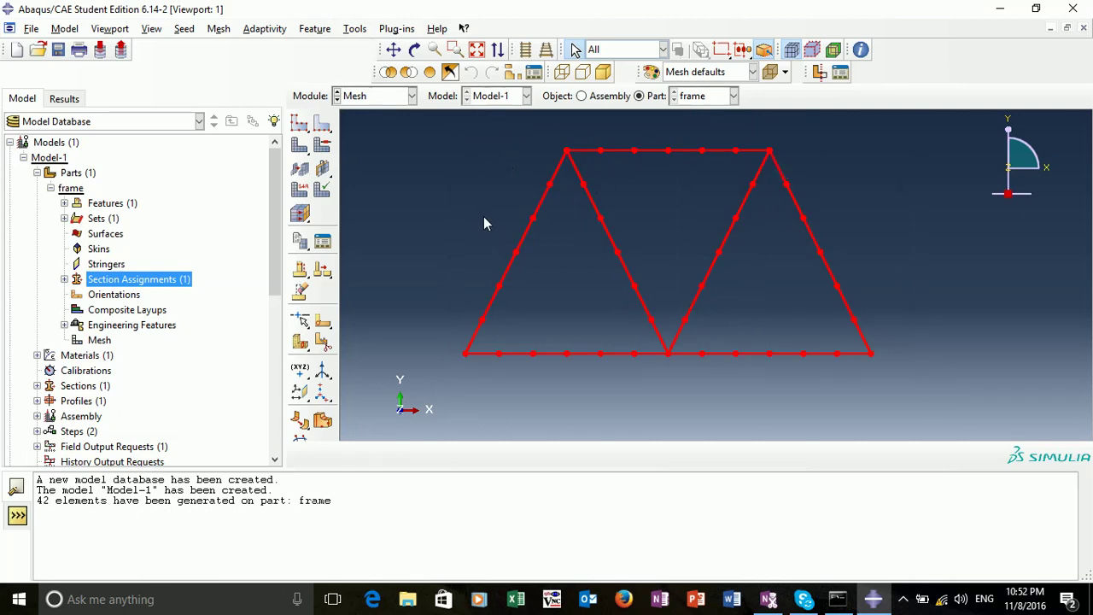
Step: Switch to the Property module and enable Render beam profiles in the part display options
{"action": "left_click", "coordinate": [380, 174]}
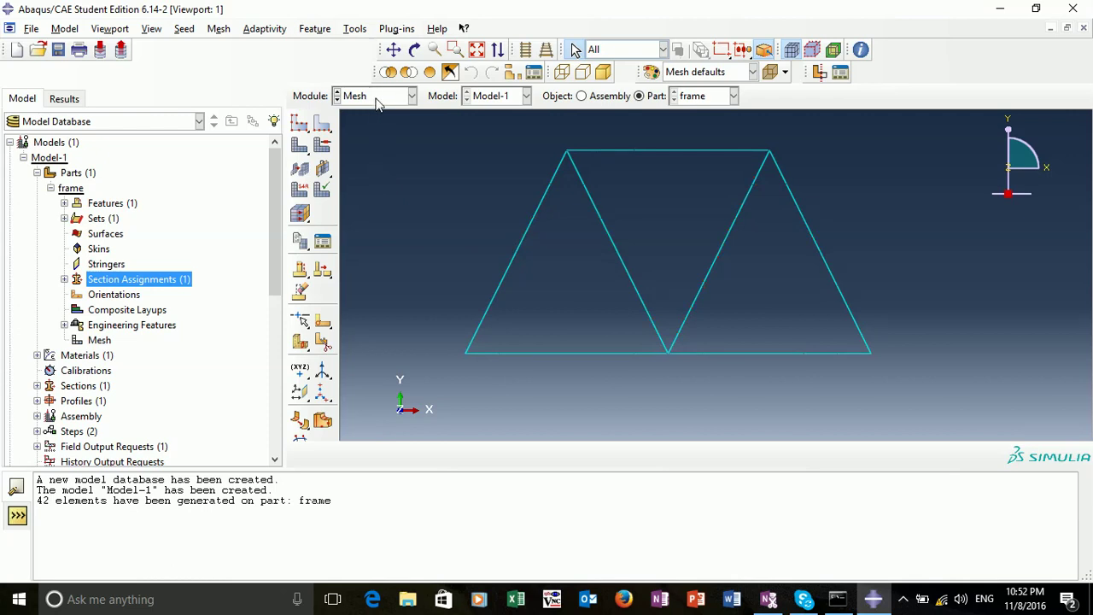
{"action": "left_click", "coordinate": [378, 97]}
{"action": "left_click", "coordinate": [376, 128]}
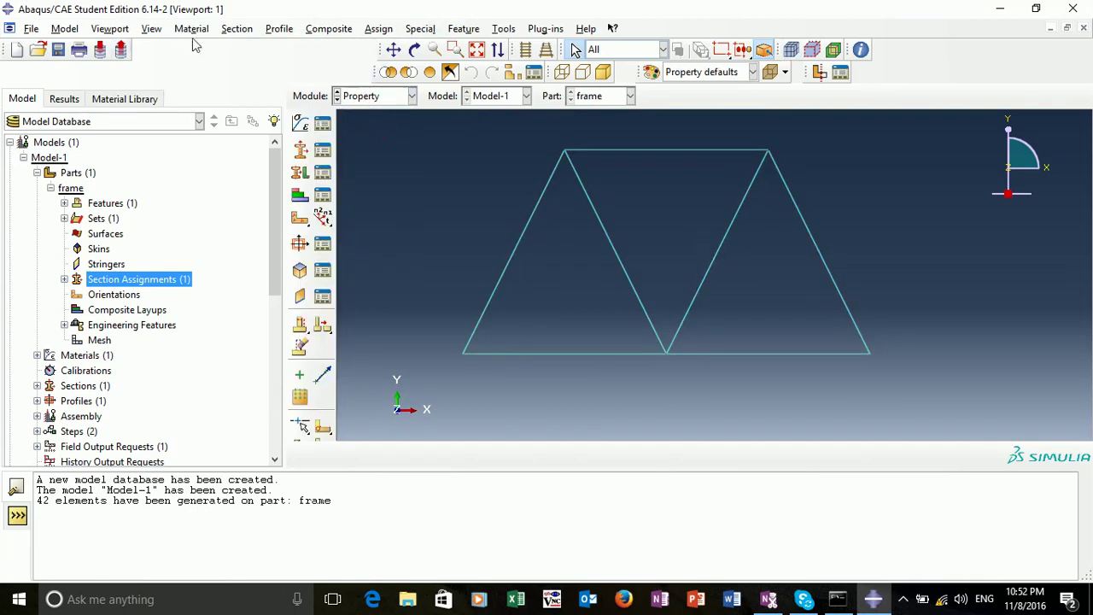
{"action": "left_click", "coordinate": [121, 31]}
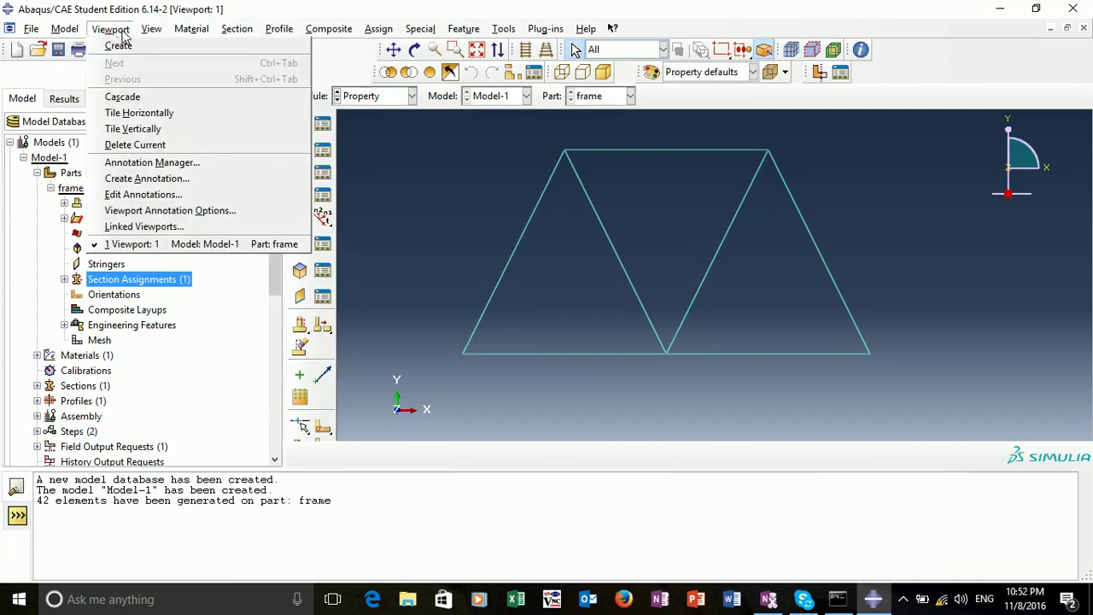
{"action": "mouse_move", "coordinate": [148, 35]}
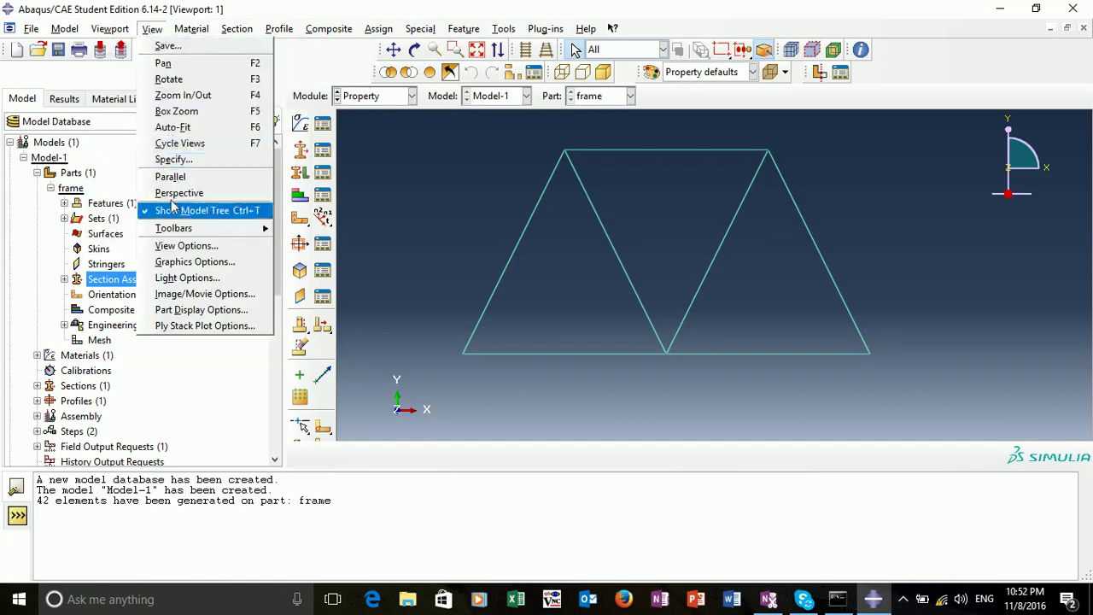
{"action": "left_click", "coordinate": [202, 310]}
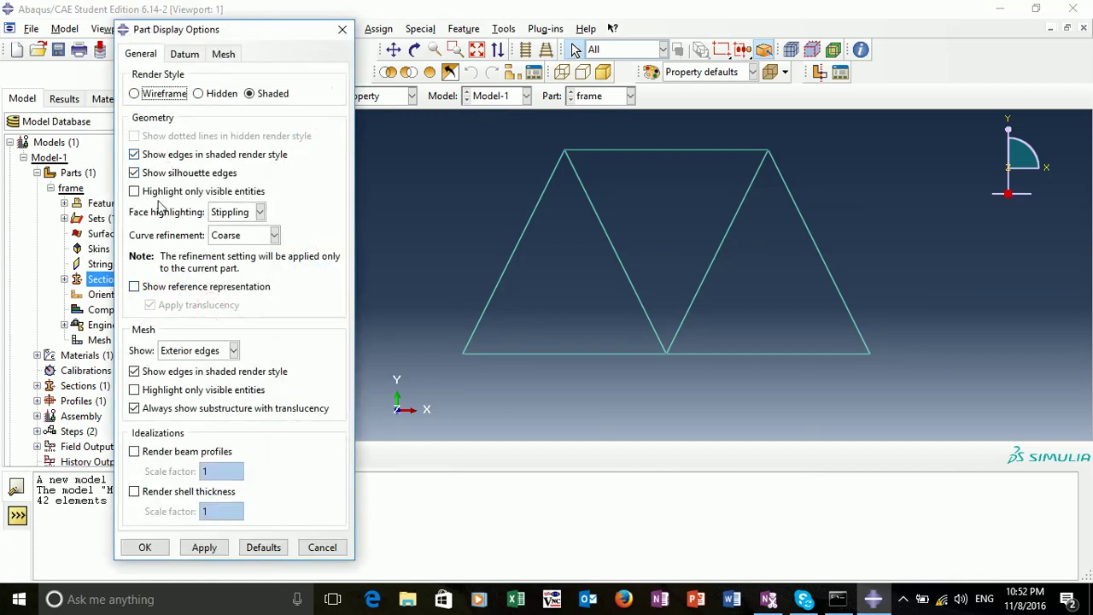
{"action": "left_click", "coordinate": [135, 452]}
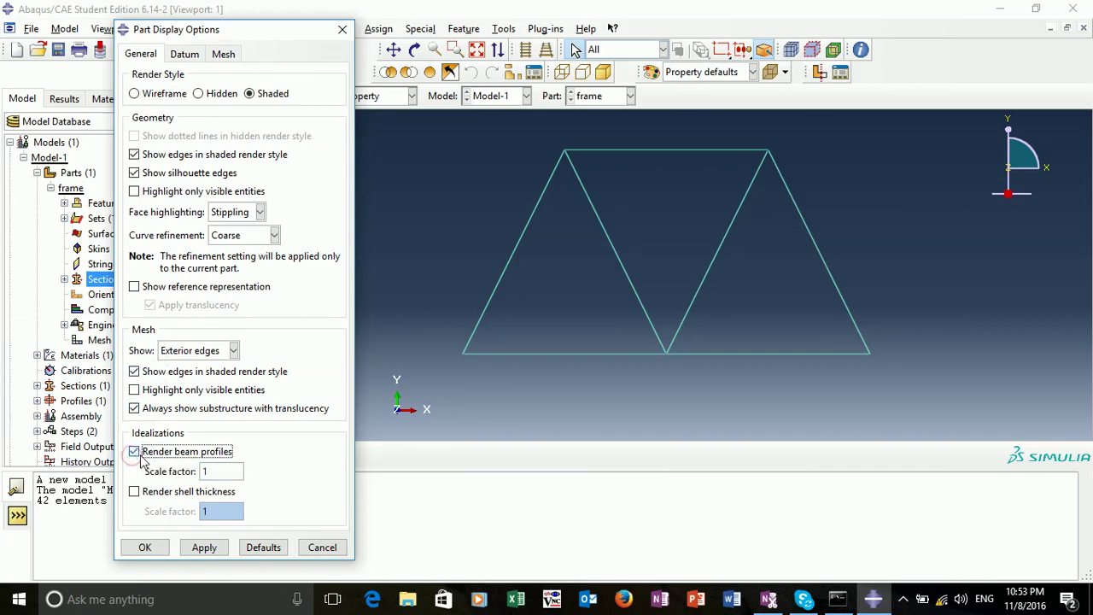
{"action": "left_click", "coordinate": [205, 547]}
{"action": "left_click", "coordinate": [146, 547]}
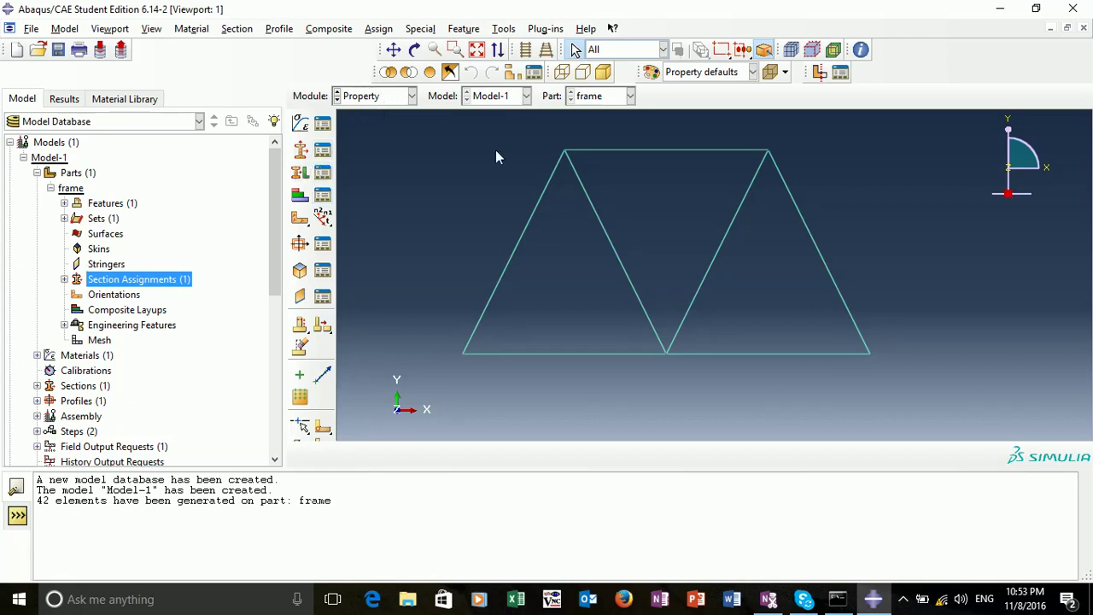
Step: Assign the default n1 beam orientation to every truss member
{"action": "left_click", "coordinate": [322, 218]}
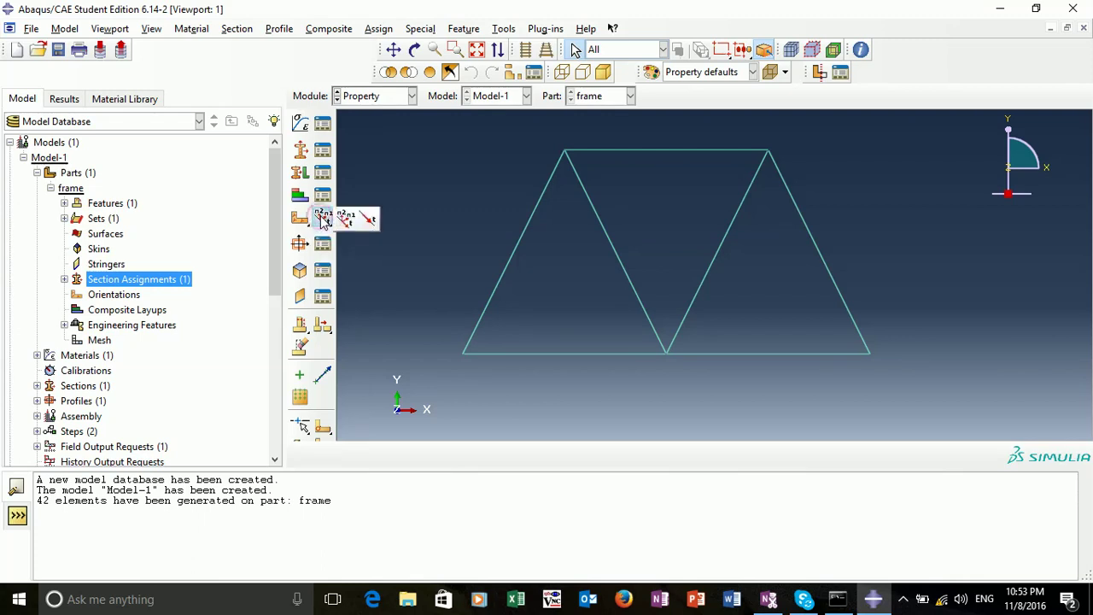
{"action": "left_click", "coordinate": [323, 219]}
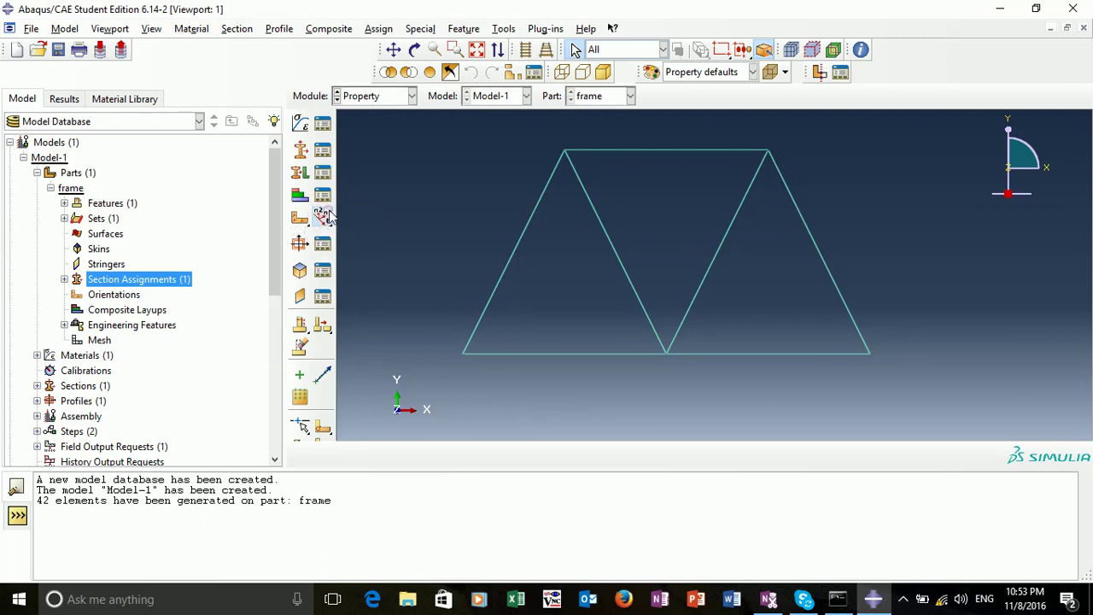
{"action": "left_click_drag", "start_coordinate": [423, 120], "coordinate": [932, 392]}
{"action": "left_click", "coordinate": [742, 454]}
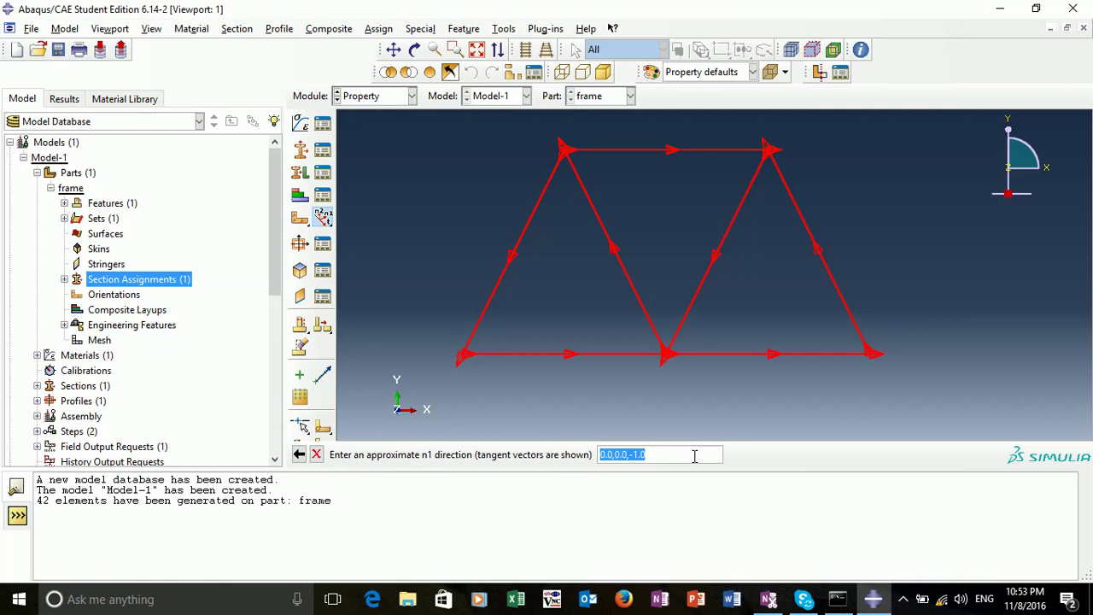
{"action": "key", "text": "Return"}
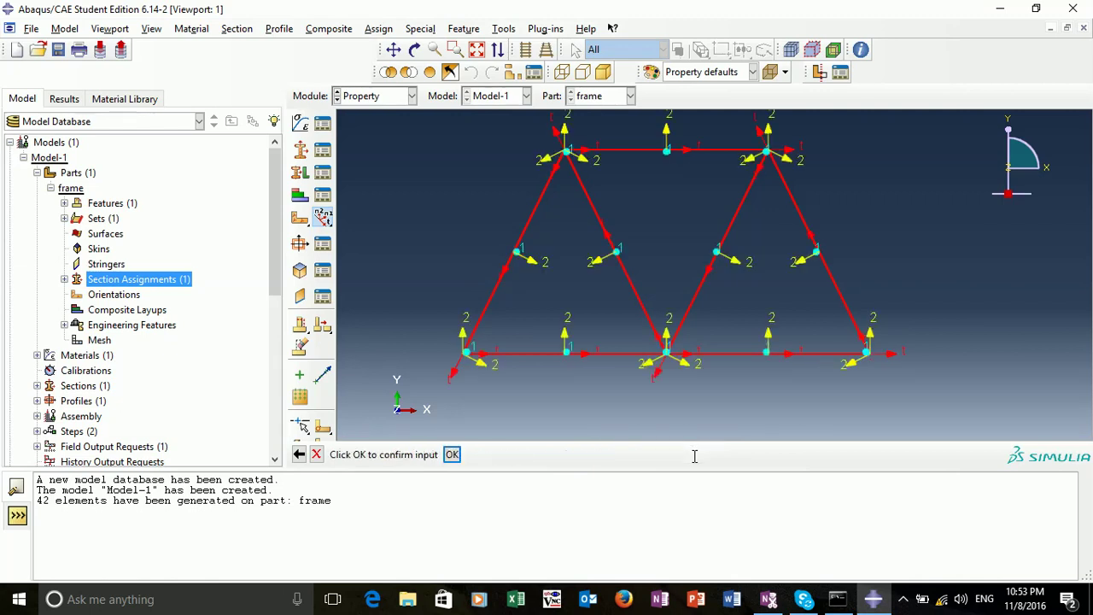
{"action": "left_click", "coordinate": [452, 455]}
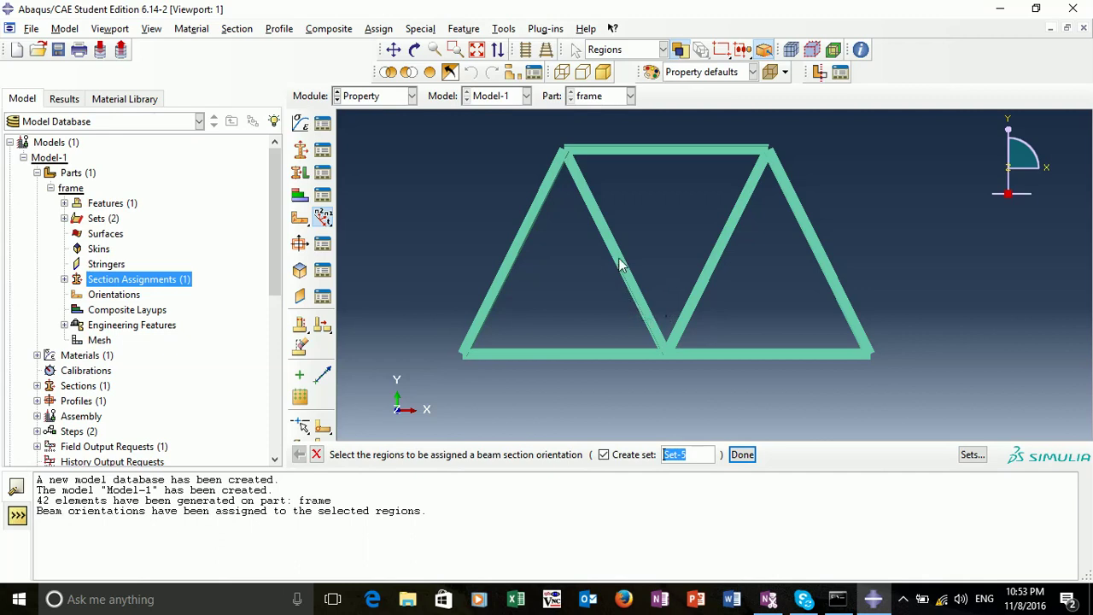
Step: Orbit and zoom the truss to inspect the rendered T-profile beams
{"action": "scroll", "coordinate": [623, 265], "scroll_direction": "down", "scroll_amount": 1}
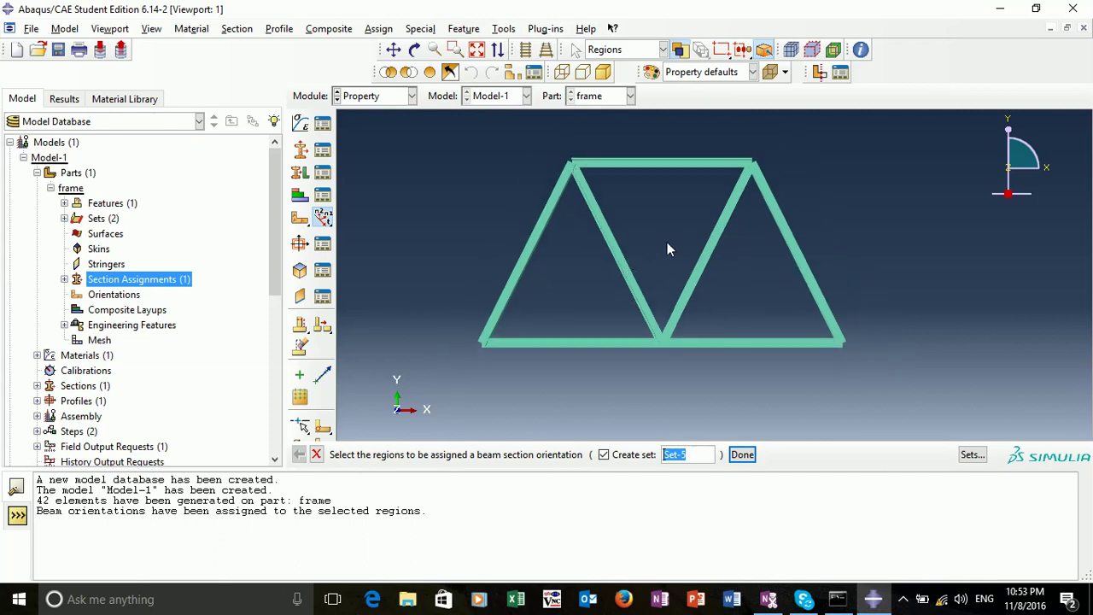
{"action": "mouse_move", "coordinate": [667, 242]}
{"action": "left_mouse_down", "text": "ctrl+alt"}
{"action": "mouse_move", "coordinate": [672, 207]}
{"action": "mouse_move", "coordinate": [698, 239]}
{"action": "mouse_move", "coordinate": [676, 244]}
{"action": "left_mouse_up", "text": "ctrl+alt"}
{"action": "scroll", "coordinate": [661, 180], "scroll_direction": "up", "scroll_amount": 3}
{"action": "scroll", "coordinate": [658, 182], "scroll_direction": "up", "scroll_amount": 2}
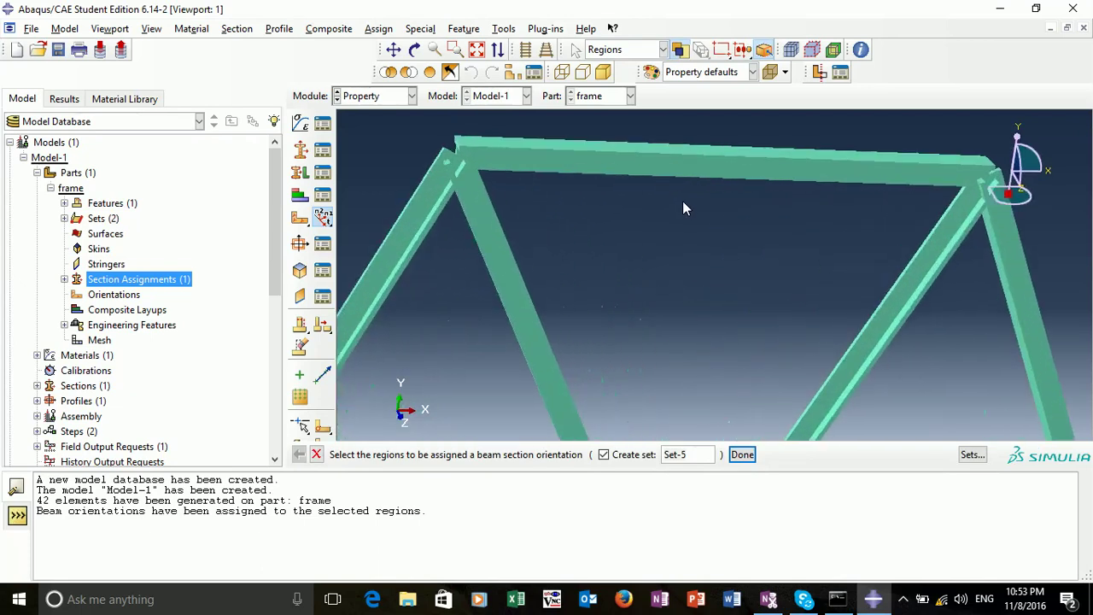
{"action": "scroll", "coordinate": [715, 213], "scroll_direction": "down", "scroll_amount": 5}
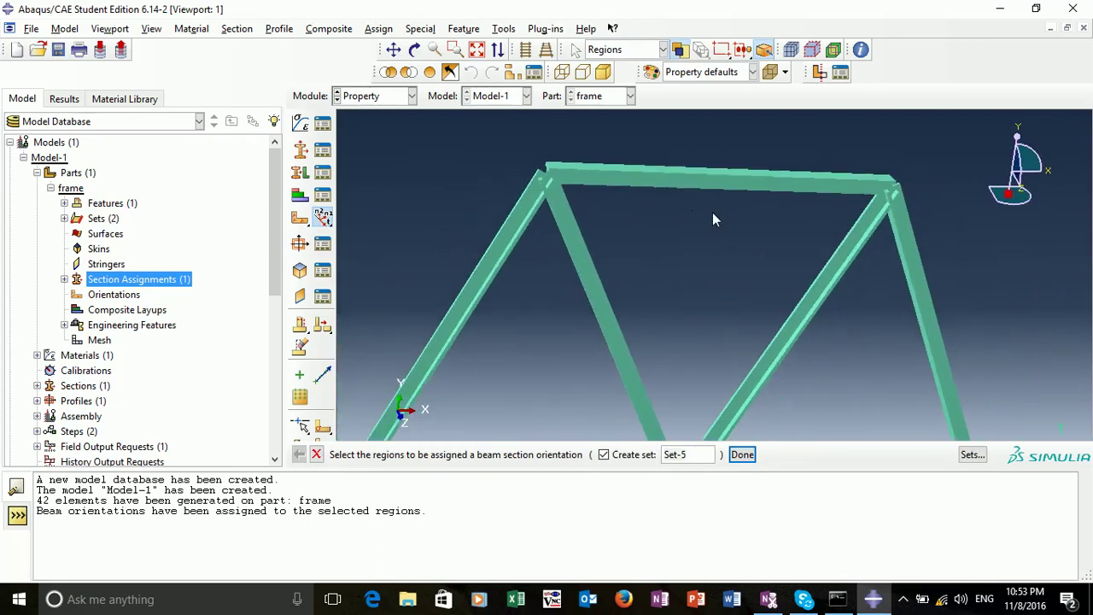
{"action": "left_click_drag", "start_coordinate": [700, 248], "coordinate": [678, 219], "text": "ctrl+alt"}
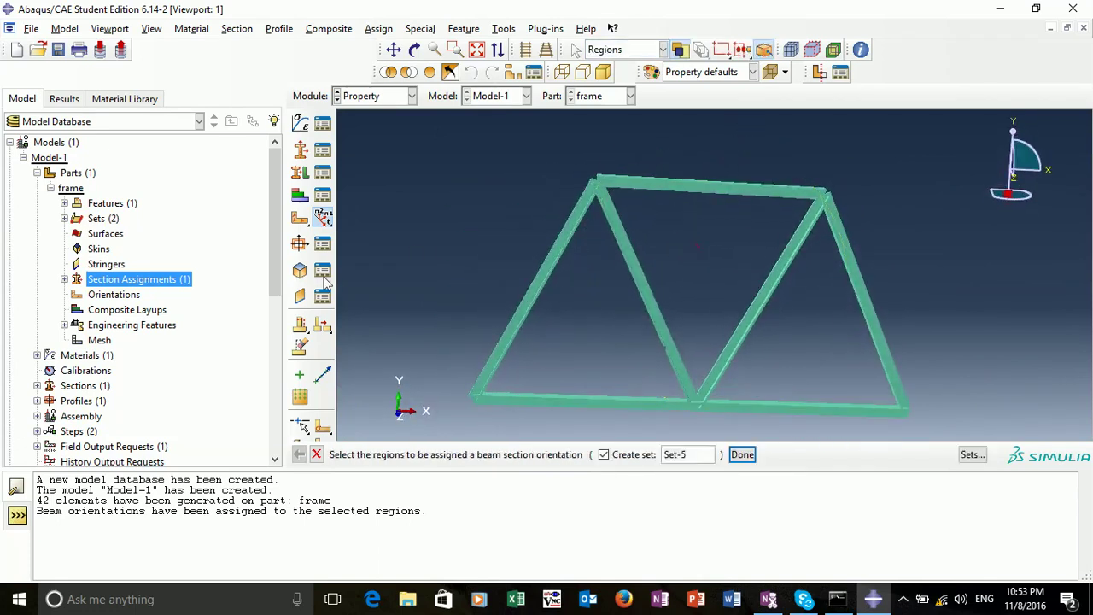
{"action": "left_click", "coordinate": [328, 221]}
{"action": "mouse_move", "coordinate": [332, 224]}
{"action": "left_mouse_down"}
{"action": "mouse_move", "coordinate": [379, 224]}
{"action": "mouse_move", "coordinate": [323, 218]}
{"action": "left_mouse_up"}
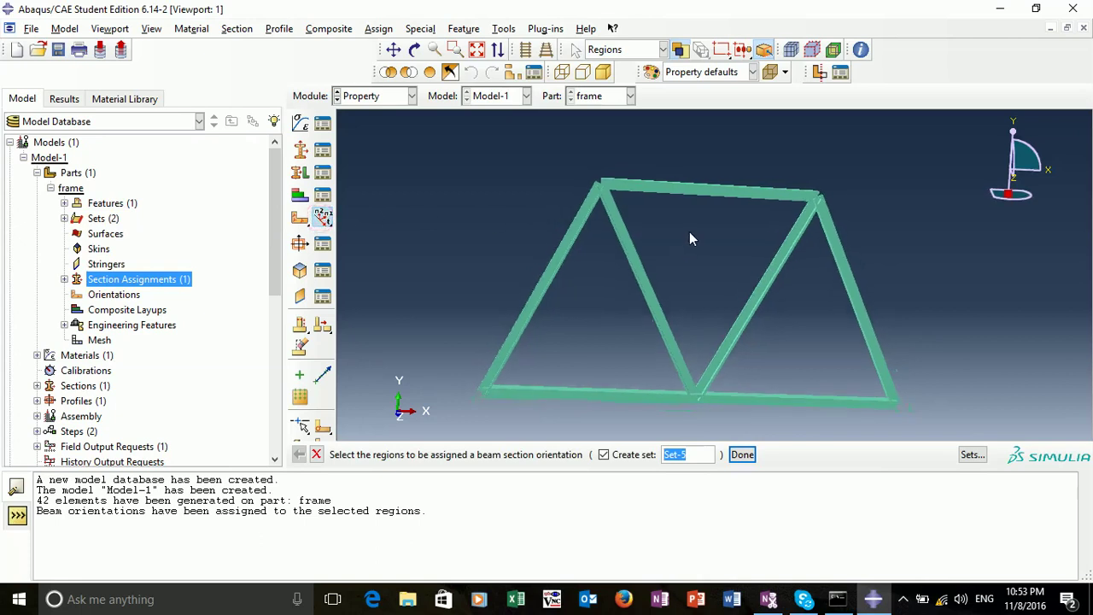
{"action": "left_click", "coordinate": [326, 219]}
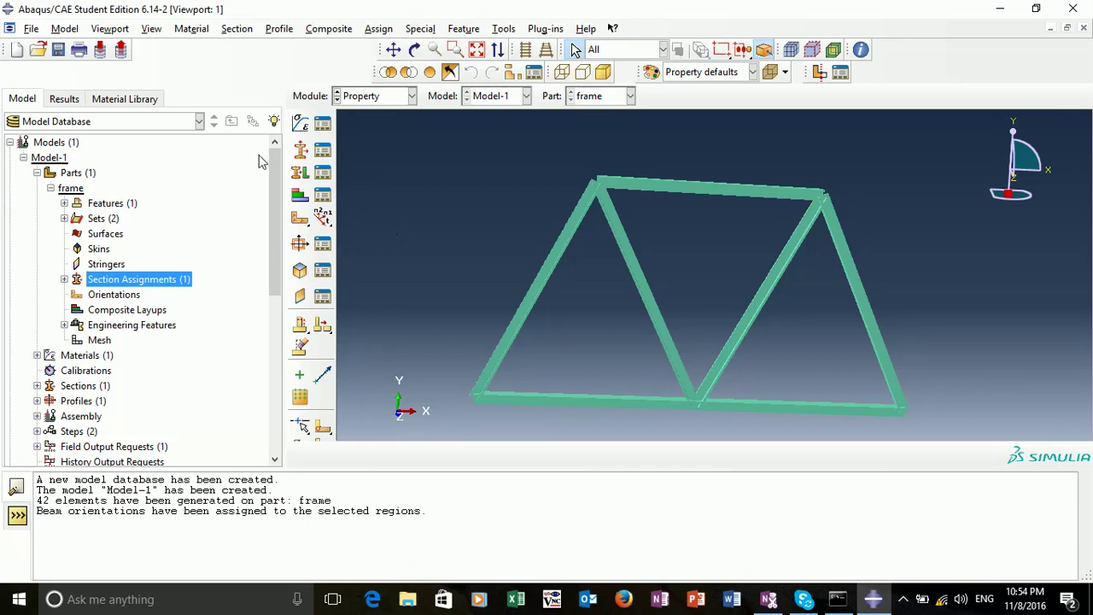
Step: In the Job module, create Job-1 with default settings
{"action": "left_click", "coordinate": [386, 96]}
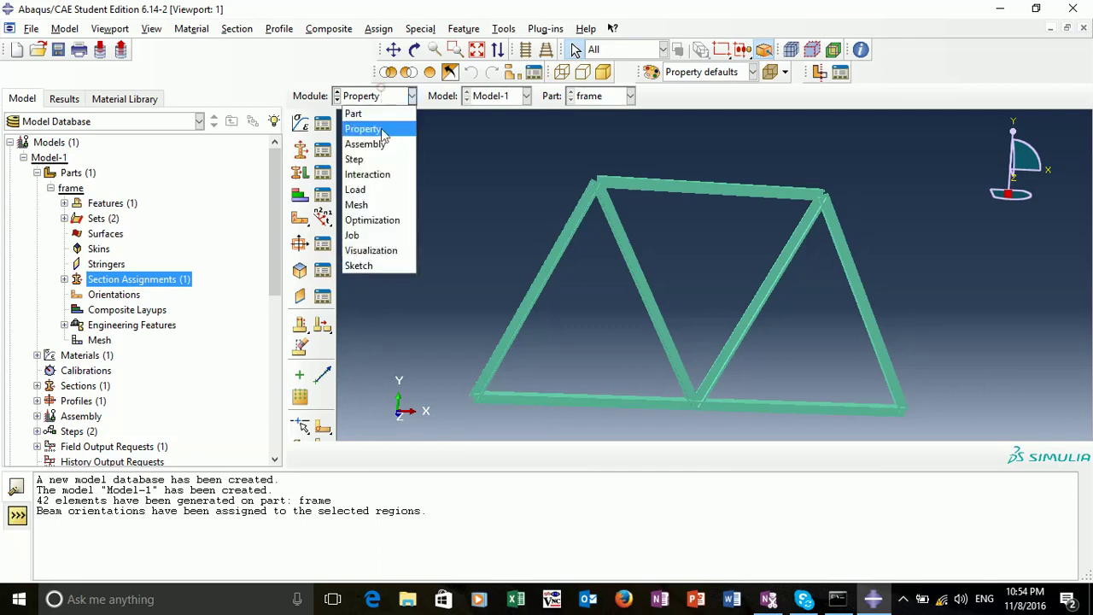
{"action": "left_click", "coordinate": [372, 239]}
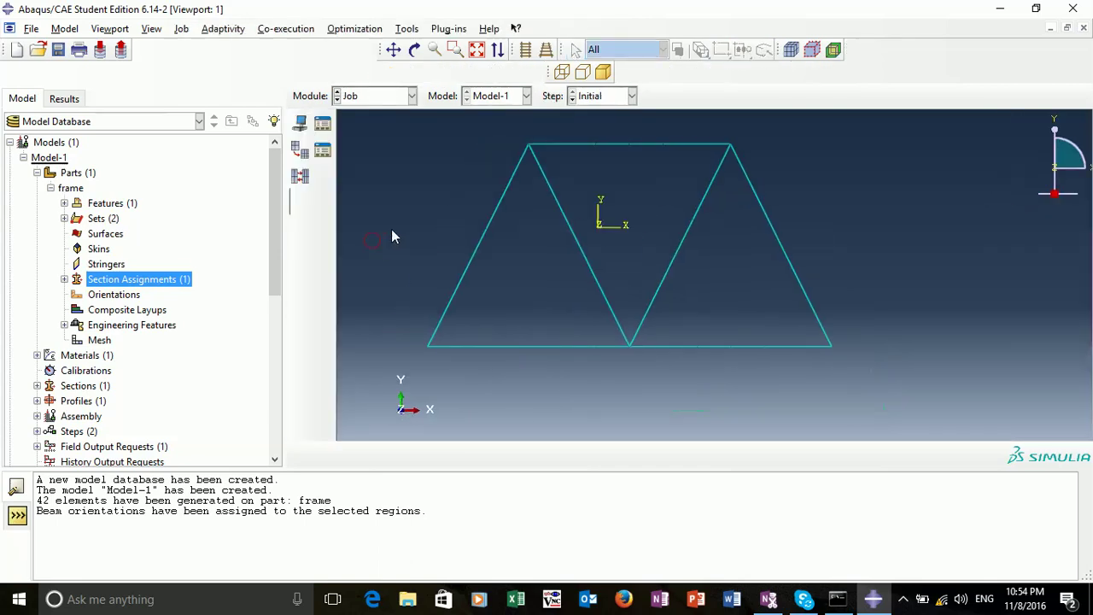
{"action": "left_click", "coordinate": [300, 124]}
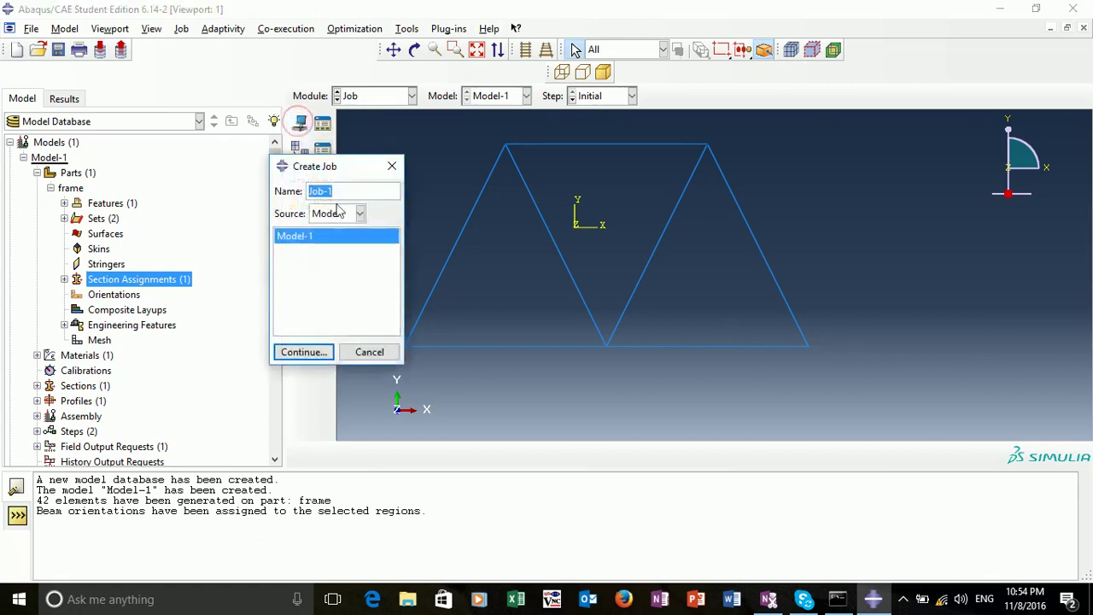
{"action": "left_click", "coordinate": [318, 356]}
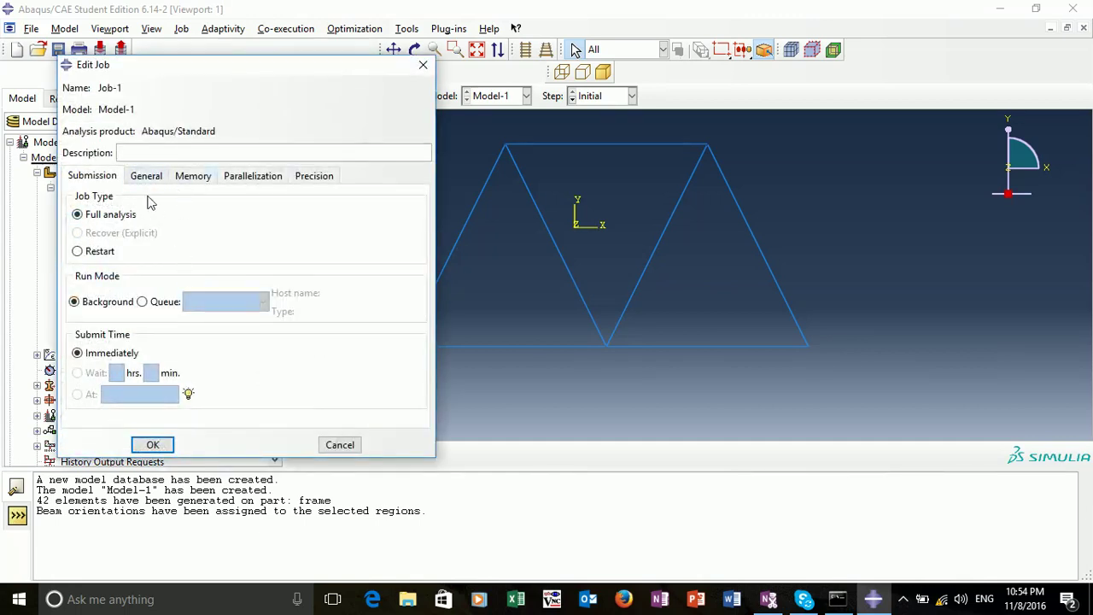
{"action": "left_click", "coordinate": [152, 443]}
Step: Submit Job-1, accepting the overwrite of existing job files
{"action": "left_click_drag", "start_coordinate": [270, 217], "coordinate": [292, 357]}
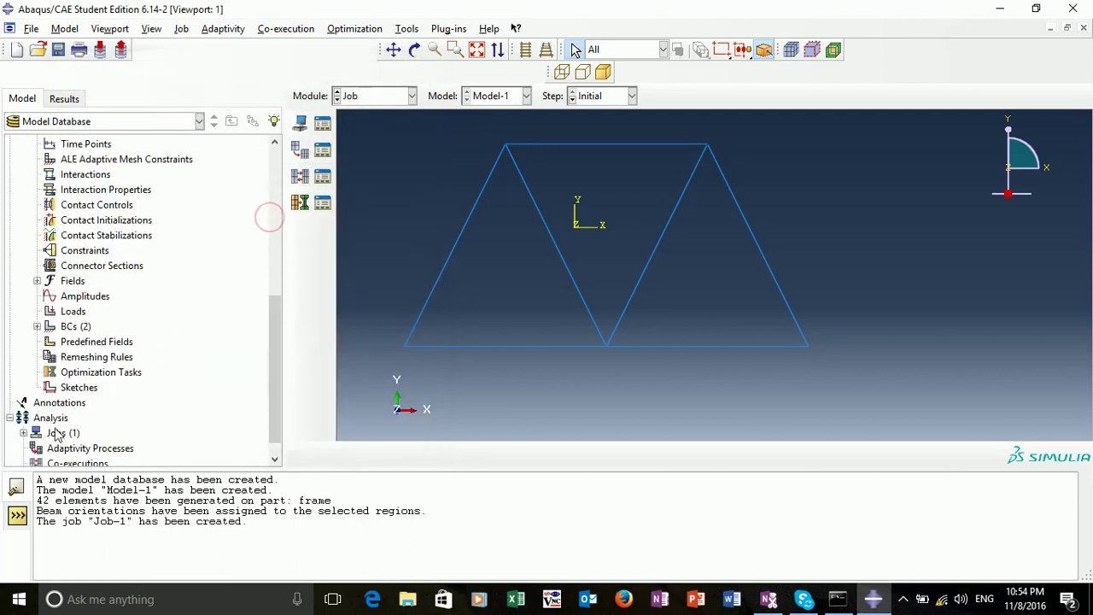
{"action": "left_click", "coordinate": [23, 433]}
{"action": "left_click", "coordinate": [56, 448]}
{"action": "right_click", "coordinate": [60, 450]}
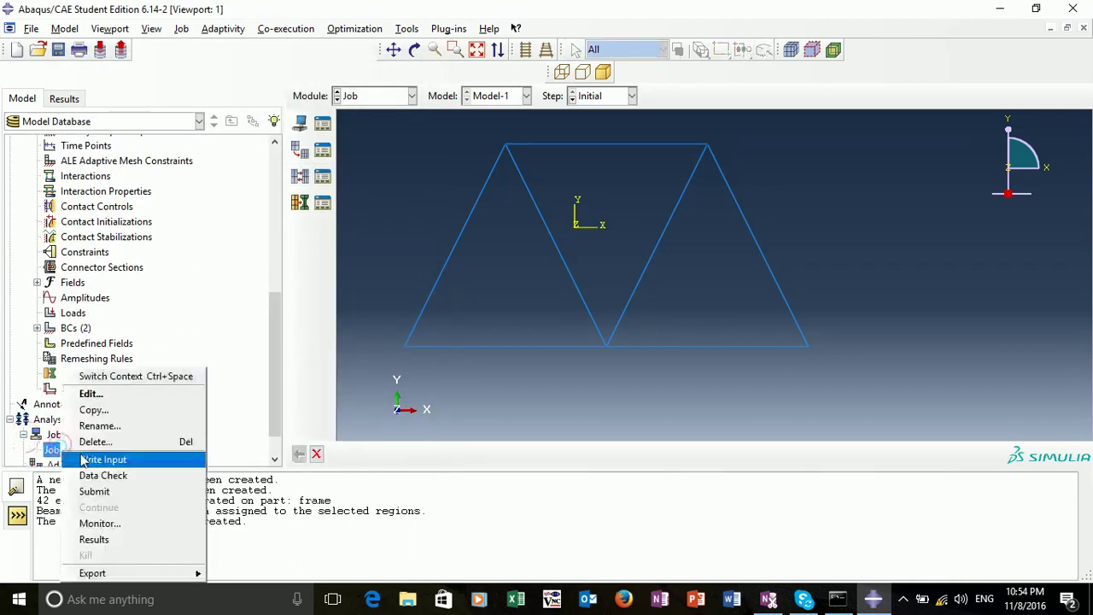
{"action": "left_click", "coordinate": [99, 491]}
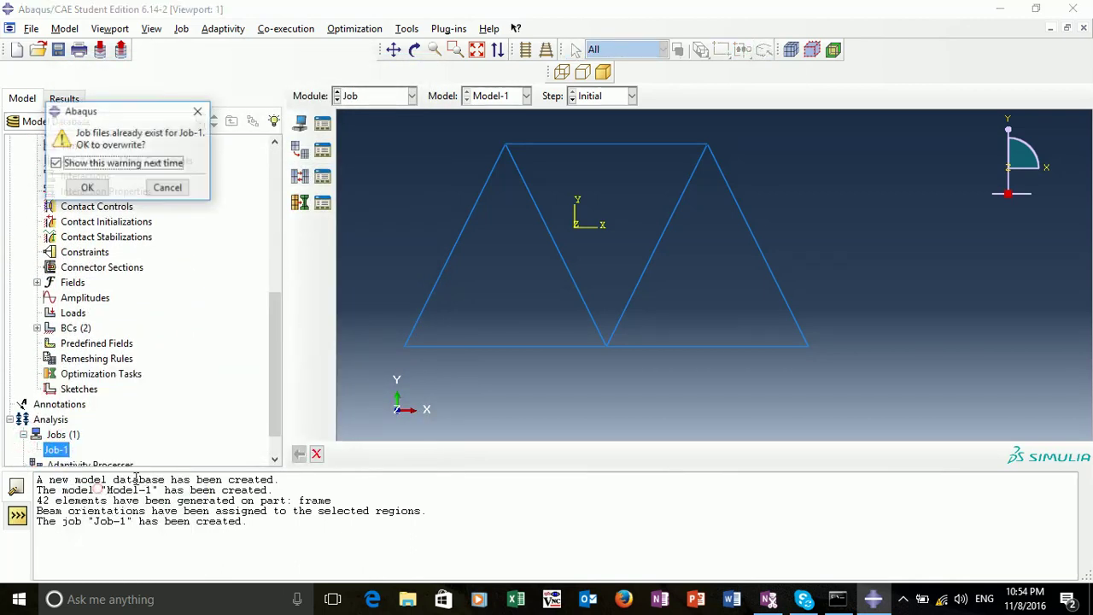
{"action": "left_click", "coordinate": [91, 188]}
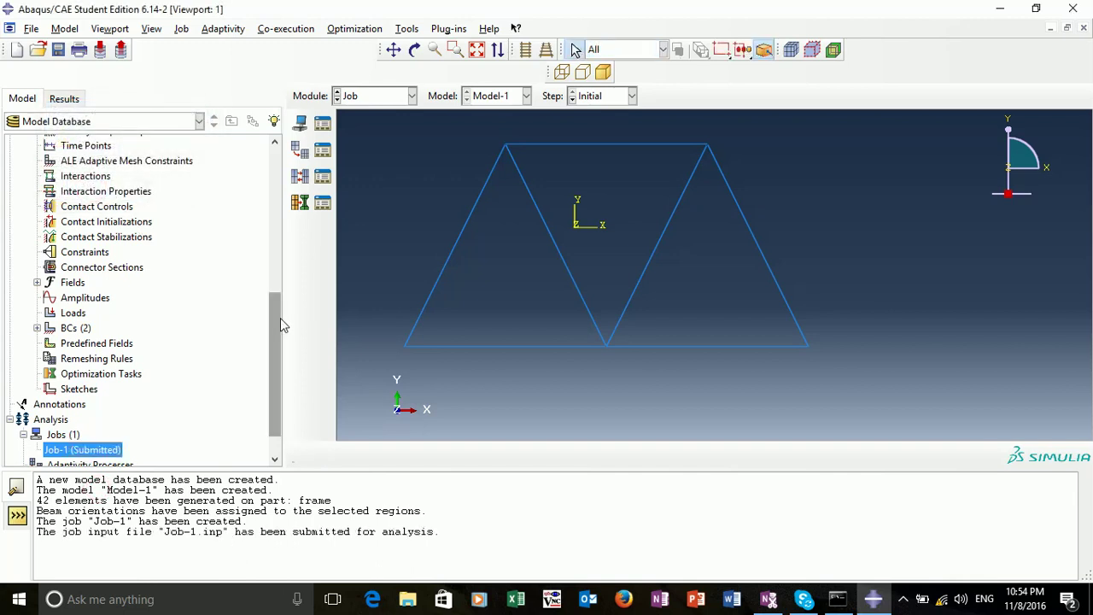
{"action": "left_click_drag", "start_coordinate": [280, 318], "coordinate": [279, 346]}
Step: Monitor Job-1's progress and check its Errors tab for problems
{"action": "right_click", "coordinate": [114, 416]}
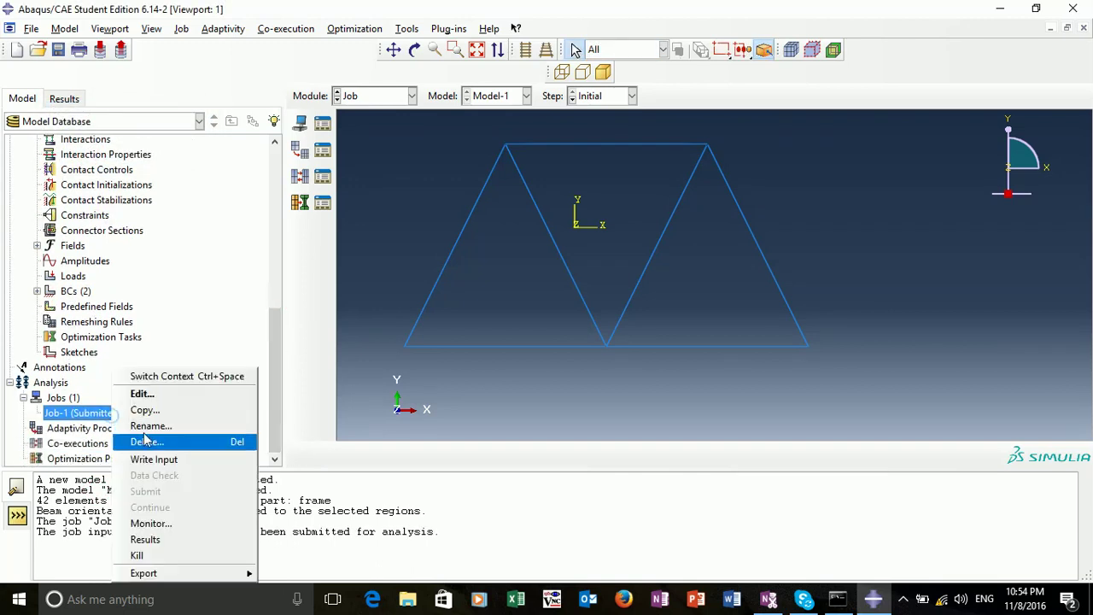
{"action": "left_click", "coordinate": [185, 523]}
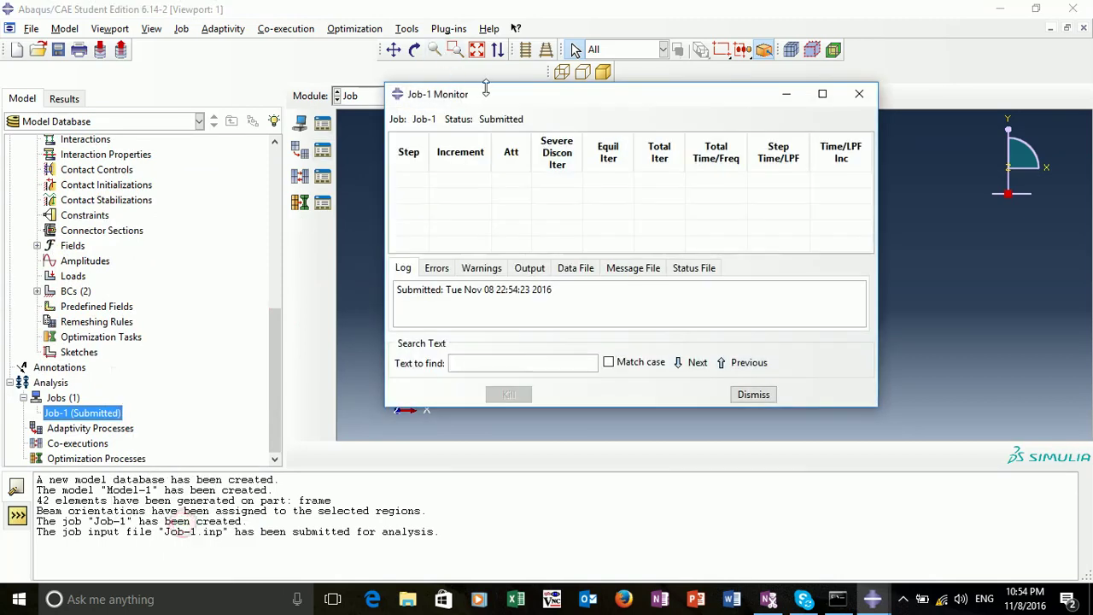
{"action": "left_click_drag", "start_coordinate": [541, 97], "coordinate": [505, 93]}
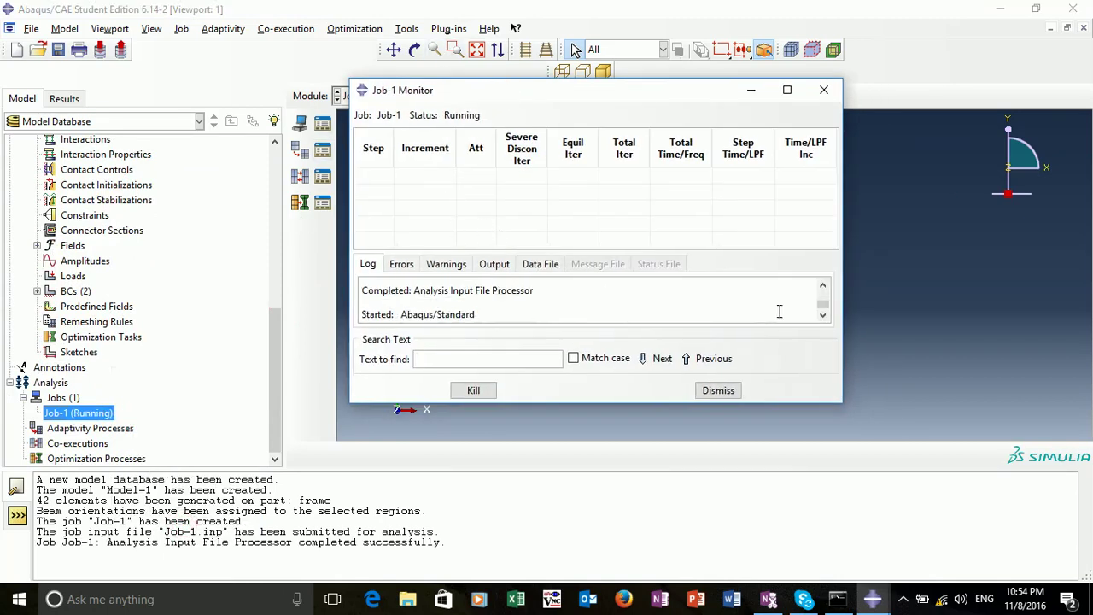
{"action": "left_click_drag", "start_coordinate": [824, 306], "coordinate": [828, 315]}
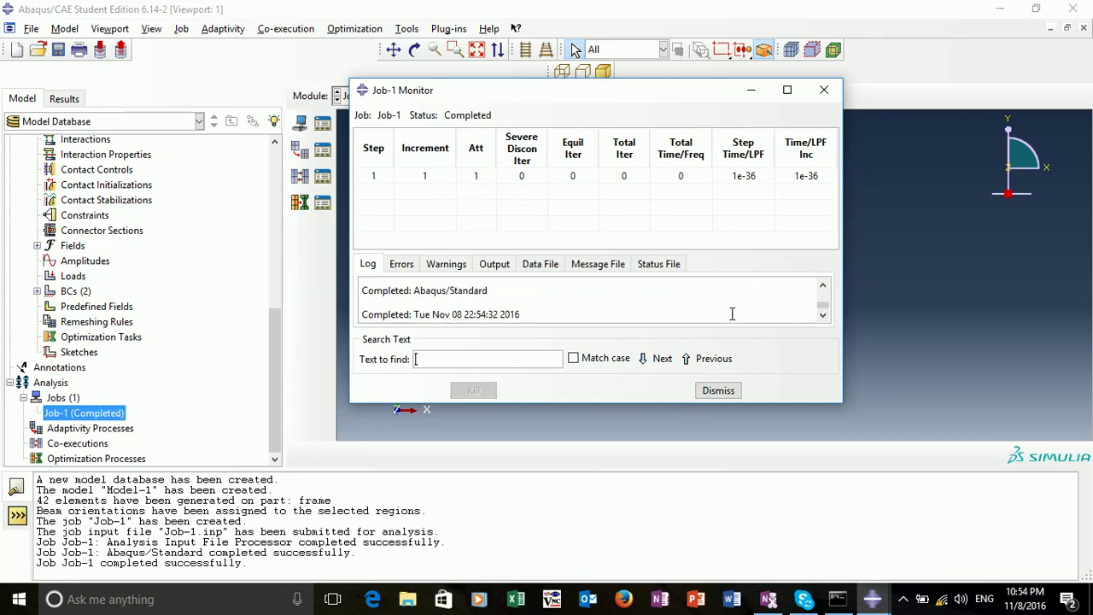
{"action": "scroll", "coordinate": [732, 314], "scroll_direction": "up", "scroll_amount": 2}
{"action": "scroll", "coordinate": [733, 314], "scroll_direction": "down", "scroll_amount": 2}
{"action": "left_click", "coordinate": [408, 264]}
Step: Close the job monitor and open Job-1's results in Visualization
{"action": "left_click", "coordinate": [817, 90]}
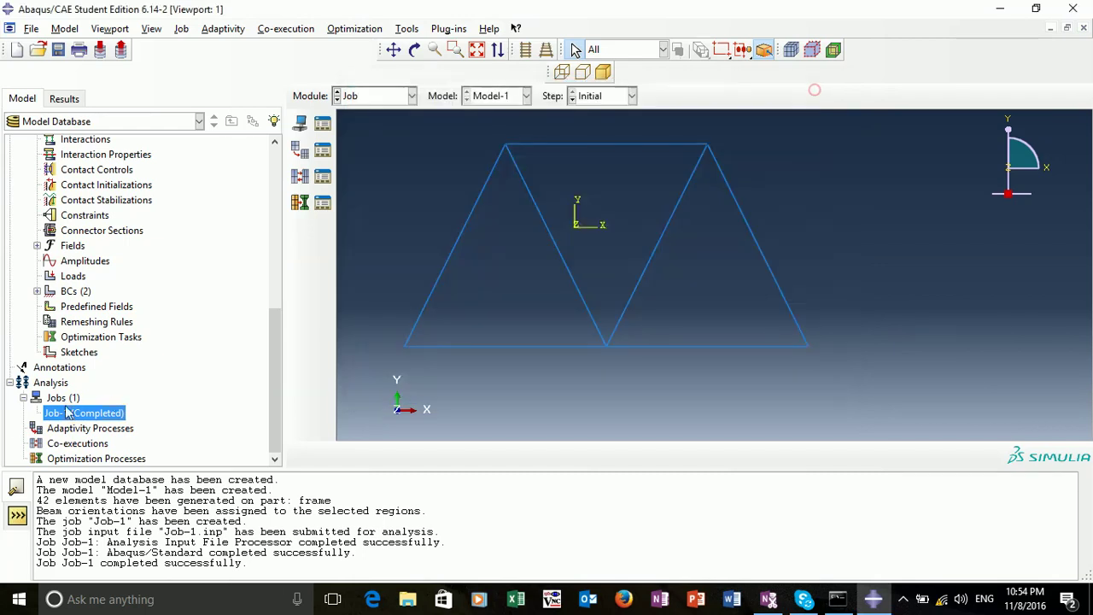
{"action": "right_click", "coordinate": [87, 414]}
{"action": "left_click", "coordinate": [145, 537]}
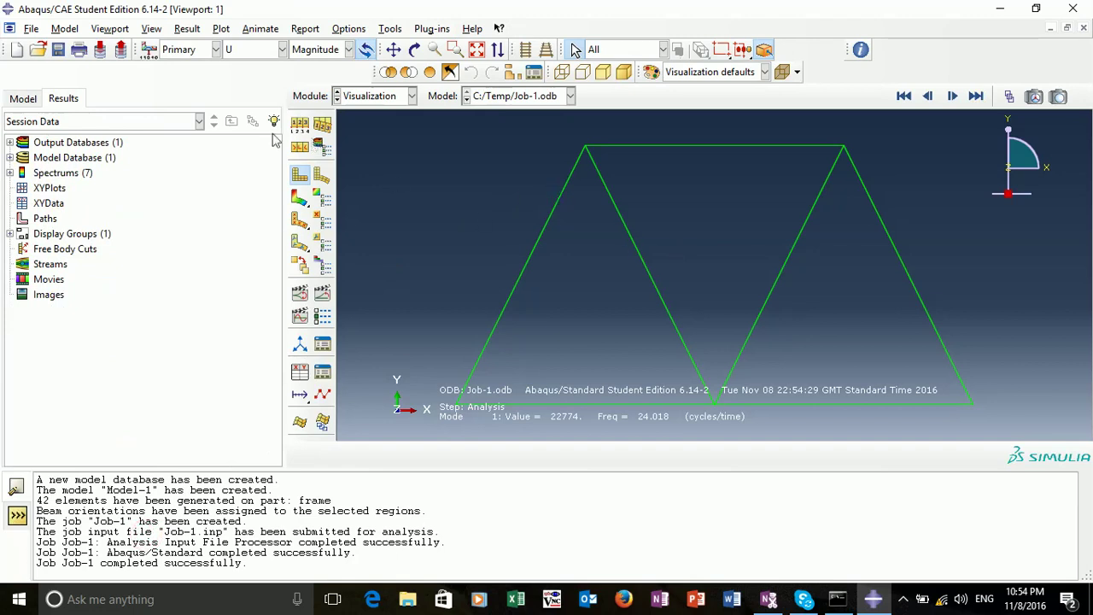
Step: Set the viewport background to solid white in Graphics Options
{"action": "left_click", "coordinate": [151, 29]}
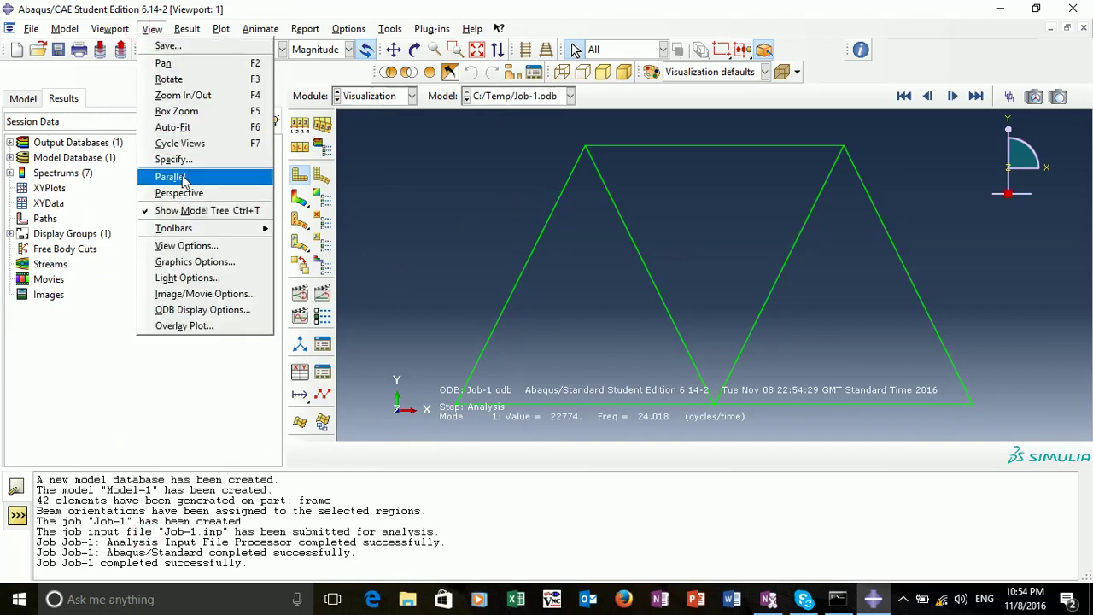
{"action": "left_click", "coordinate": [195, 262]}
{"action": "left_click", "coordinate": [26, 448]}
{"action": "left_click", "coordinate": [85, 446]}
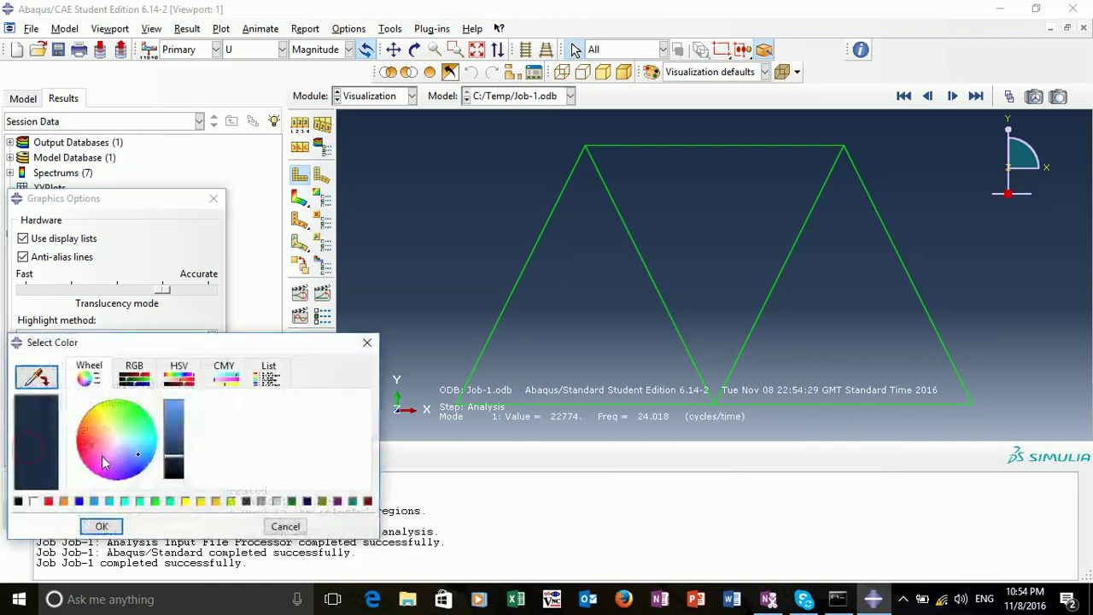
{"action": "left_click", "coordinate": [34, 502]}
{"action": "left_click", "coordinate": [100, 525]}
{"action": "left_click", "coordinate": [92, 516]}
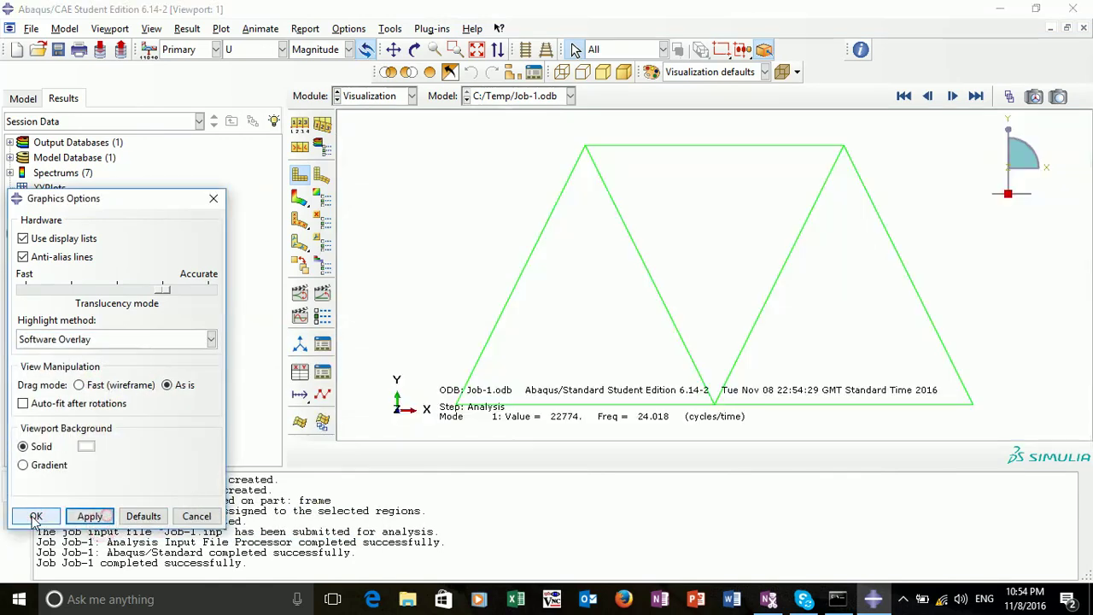
{"action": "left_click", "coordinate": [36, 517]}
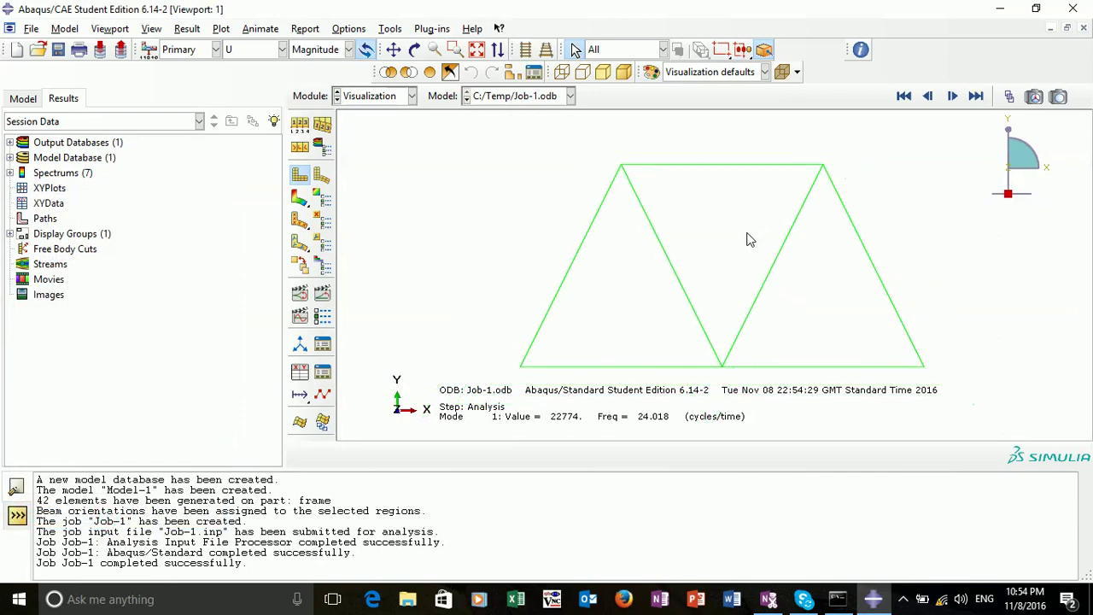
Step: Plot mode 1 as a U Magnitude contour overlaid on the undeformed truss
{"action": "left_click", "coordinate": [300, 197]}
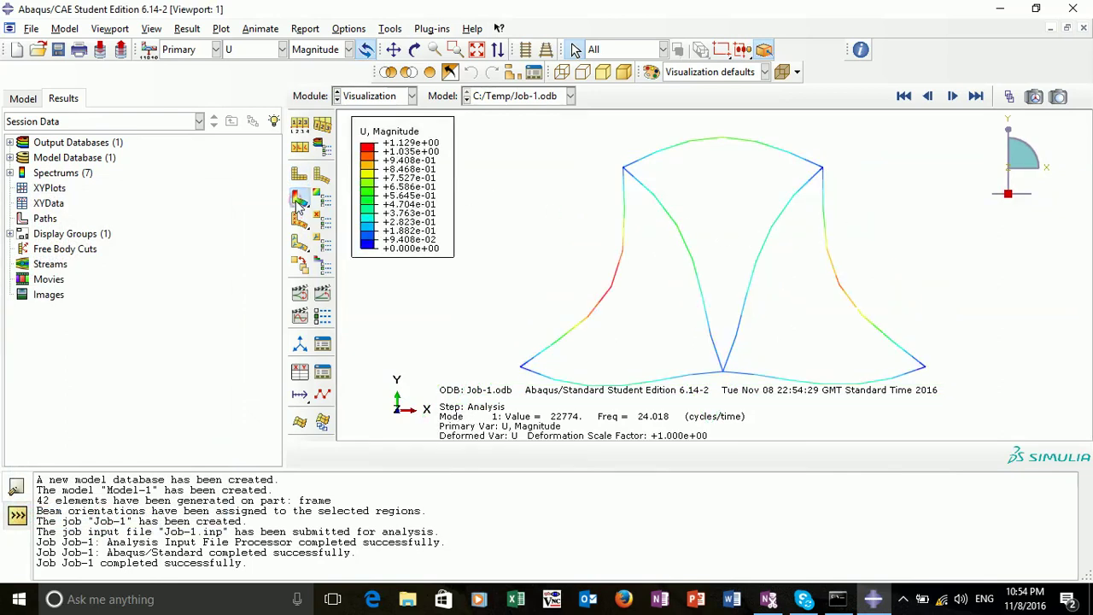
{"action": "left_click", "coordinate": [300, 268]}
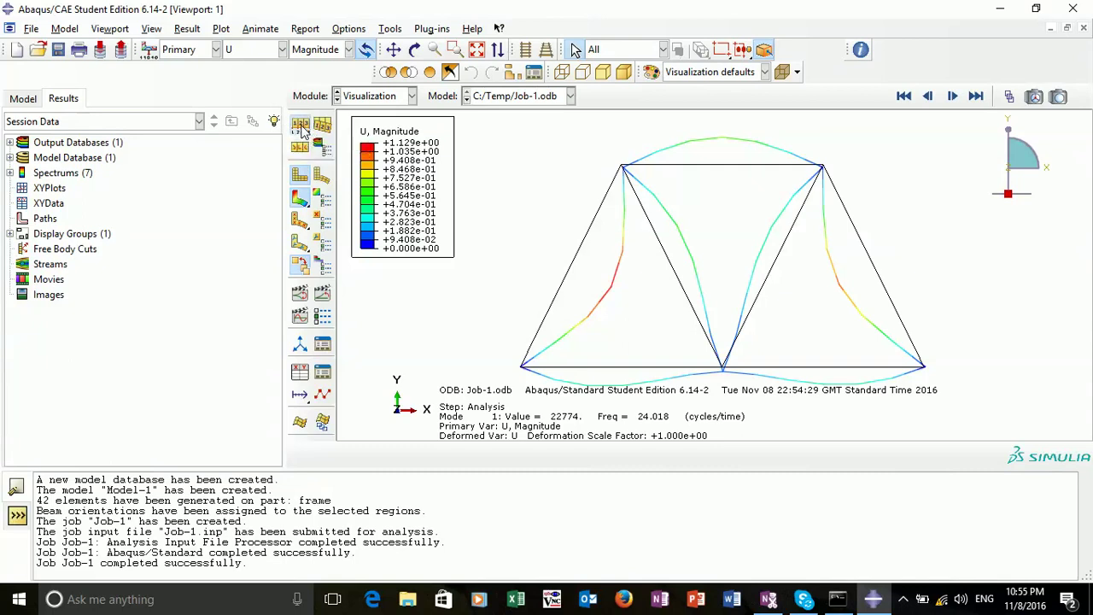
{"action": "left_click", "coordinate": [301, 125]}
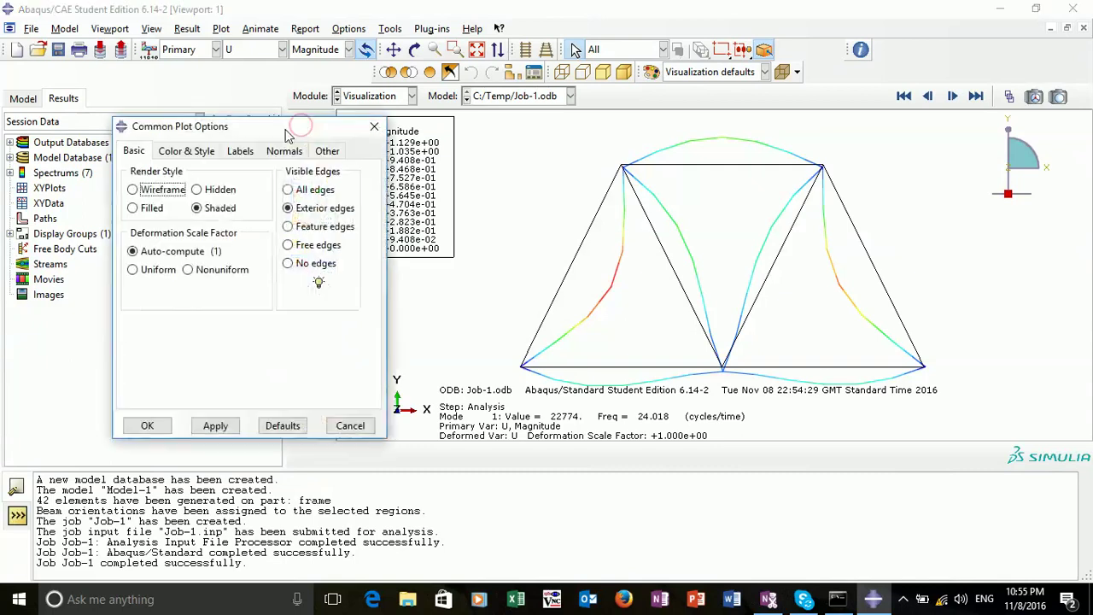
Step: Show dark grey filled-circle node symbols on all nodes of the plot
{"action": "left_click", "coordinate": [248, 156]}
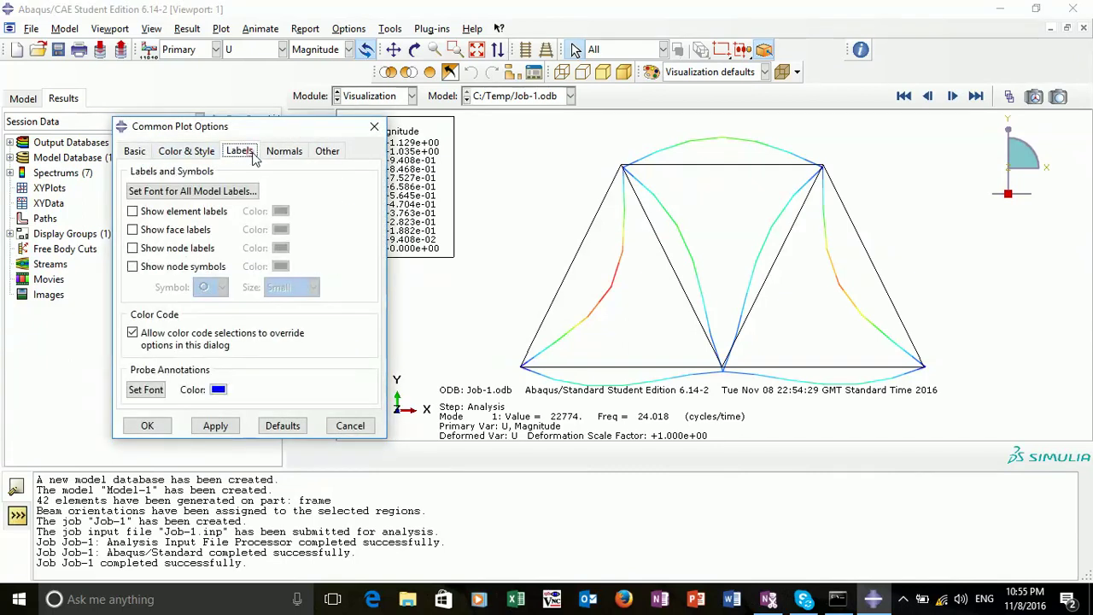
{"action": "left_click", "coordinate": [133, 267]}
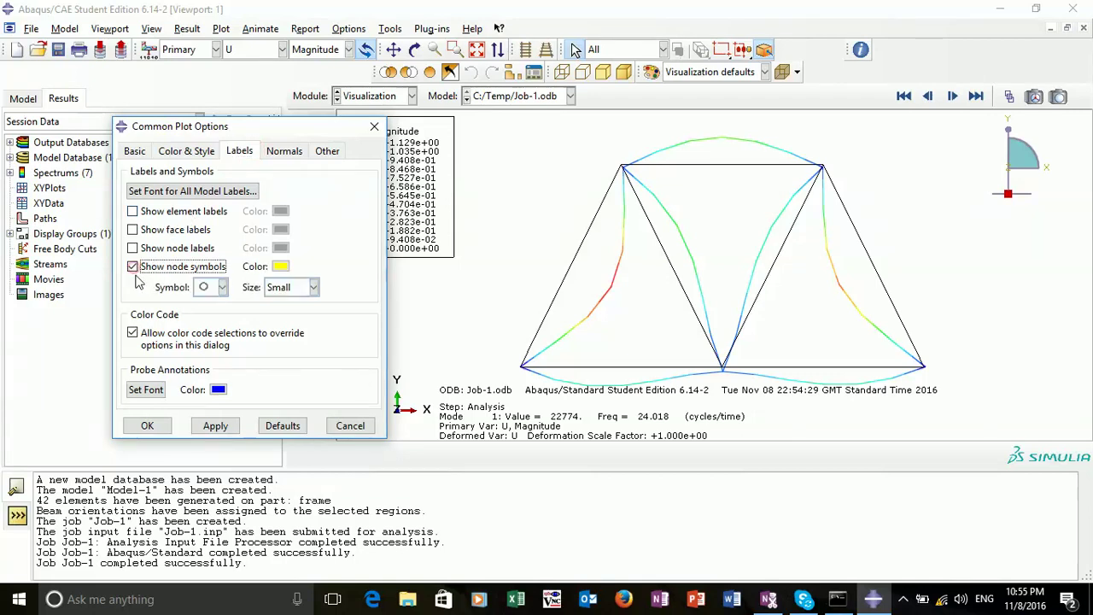
{"action": "left_click", "coordinate": [220, 287]}
{"action": "left_click", "coordinate": [207, 306]}
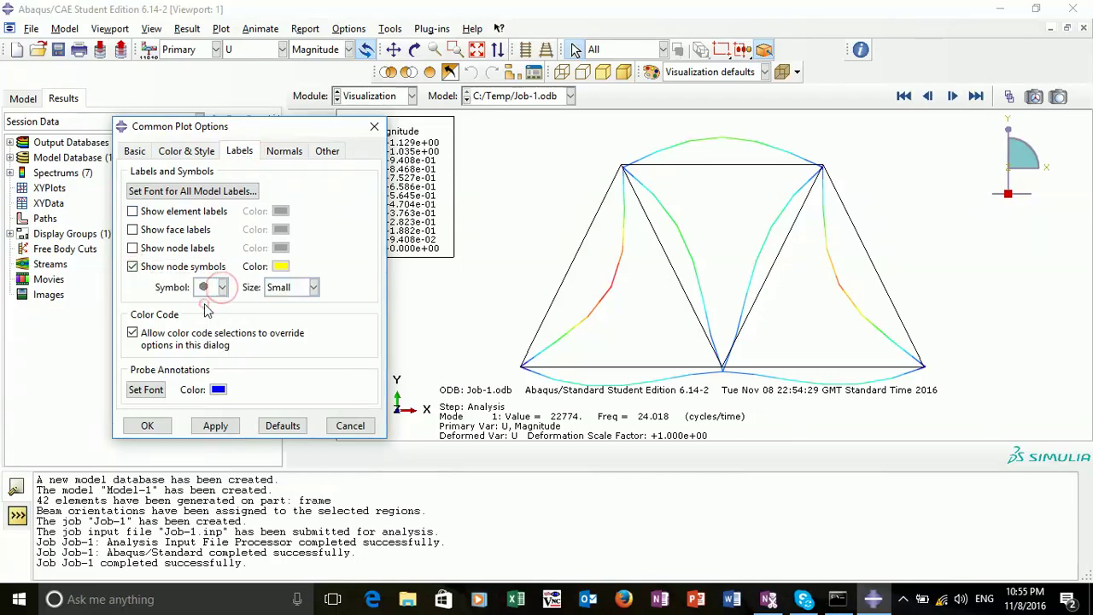
{"action": "left_click", "coordinate": [280, 267]}
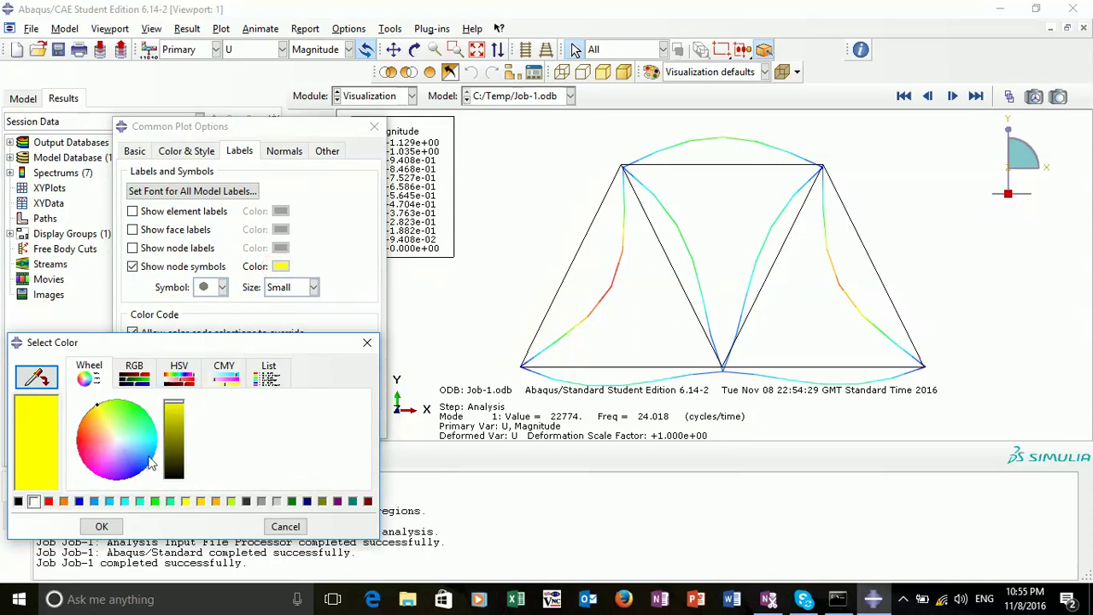
{"action": "left_click", "coordinate": [246, 502]}
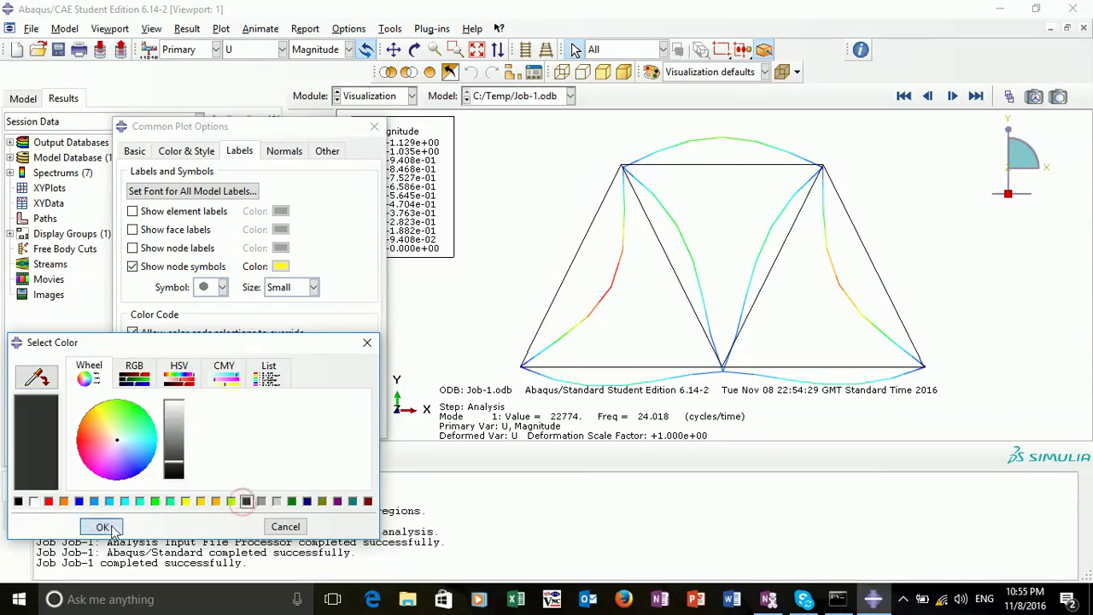
{"action": "left_click", "coordinate": [102, 526]}
{"action": "left_click", "coordinate": [215, 426]}
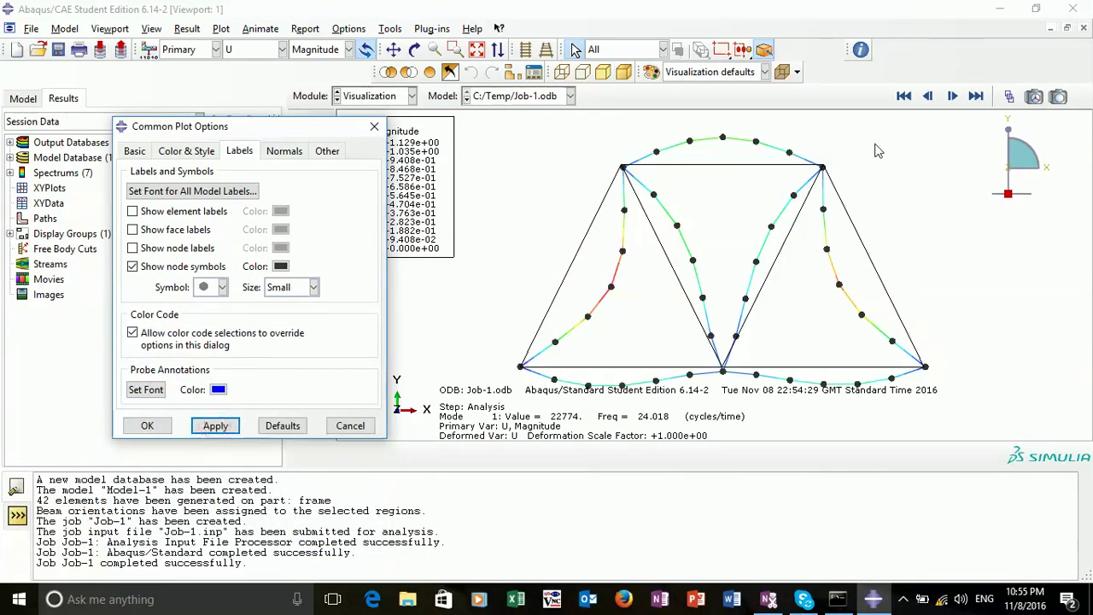
{"action": "left_click", "coordinate": [147, 425]}
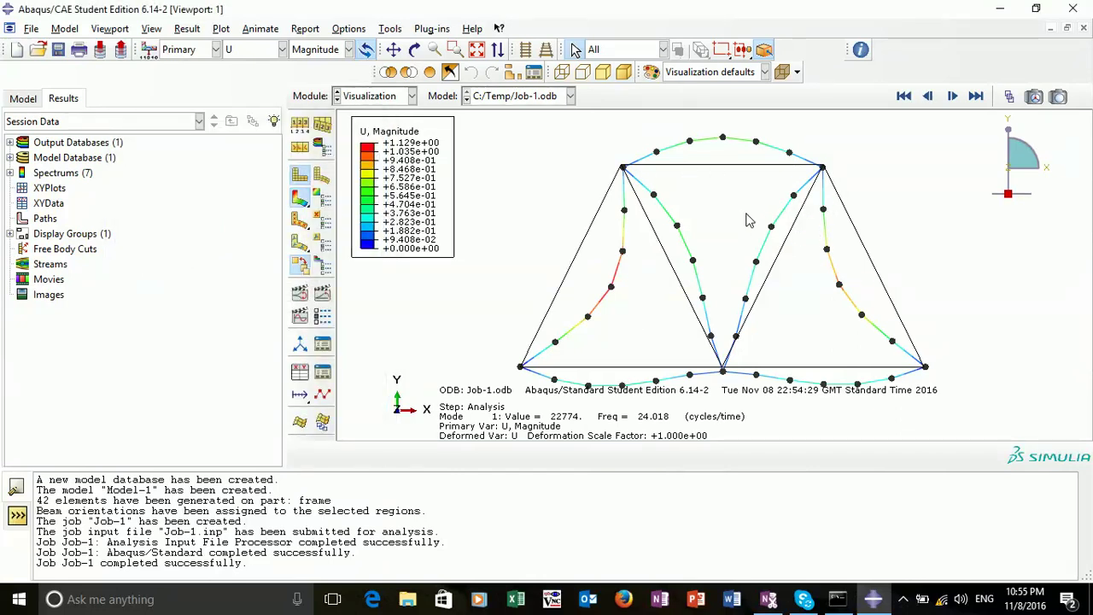
Step: Save Job-1.odb's Eigenfrequency history output as XY data named Frequencies and plot it
{"action": "left_click", "coordinate": [9, 142]}
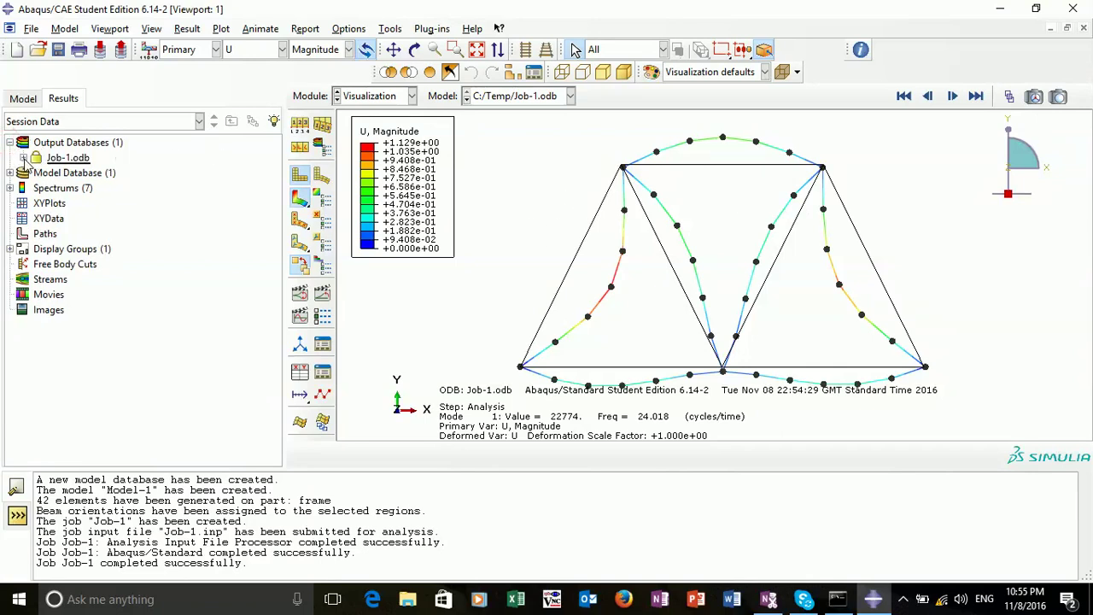
{"action": "left_click", "coordinate": [23, 158]}
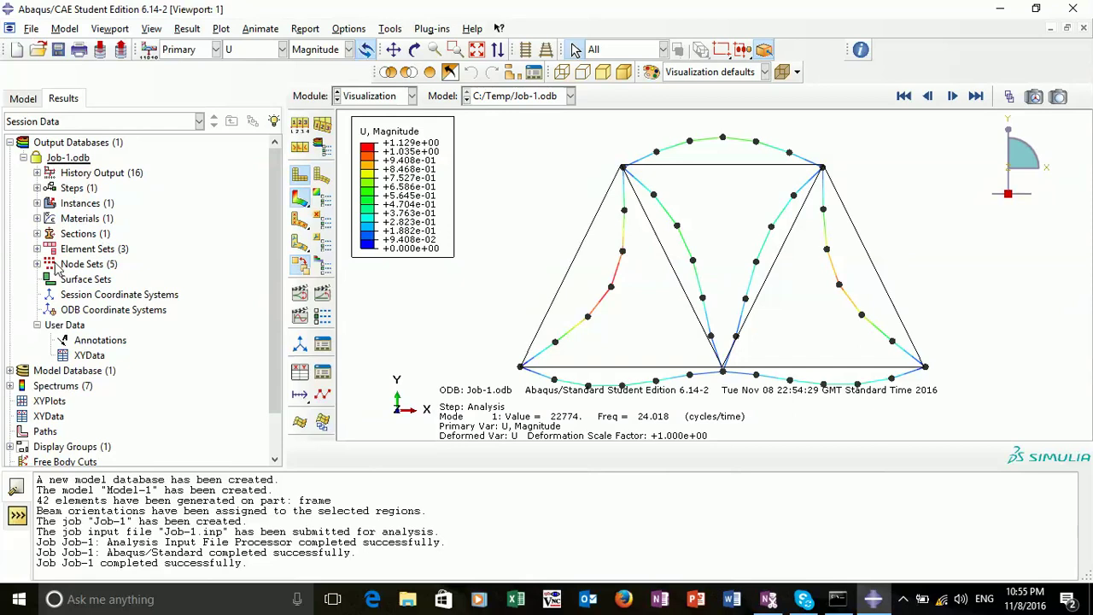
{"action": "left_click", "coordinate": [38, 173]}
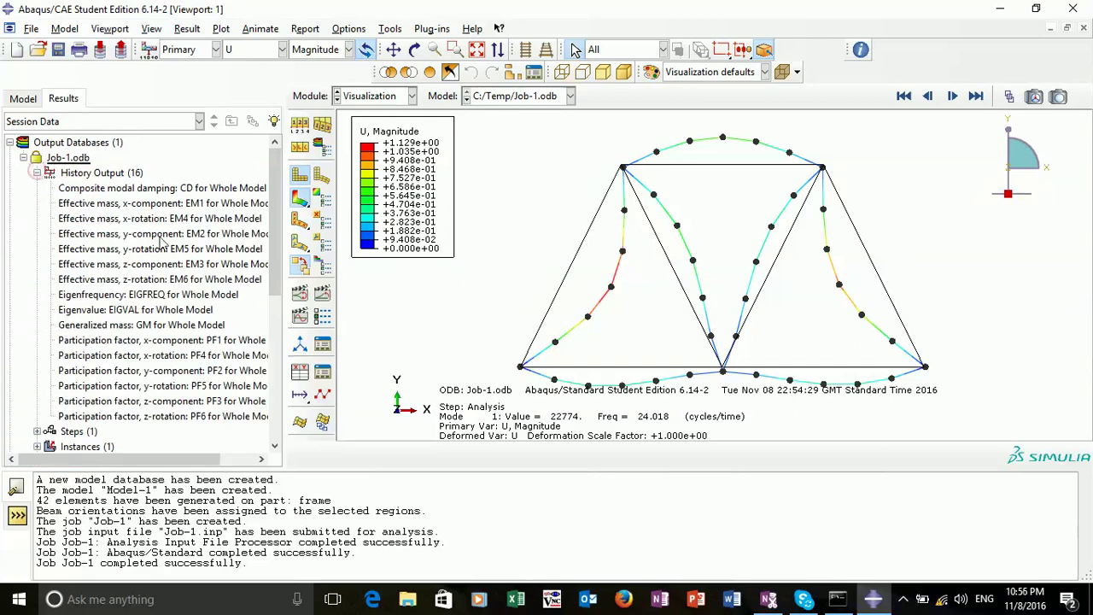
{"action": "left_click_drag", "start_coordinate": [277, 215], "coordinate": [319, 216]}
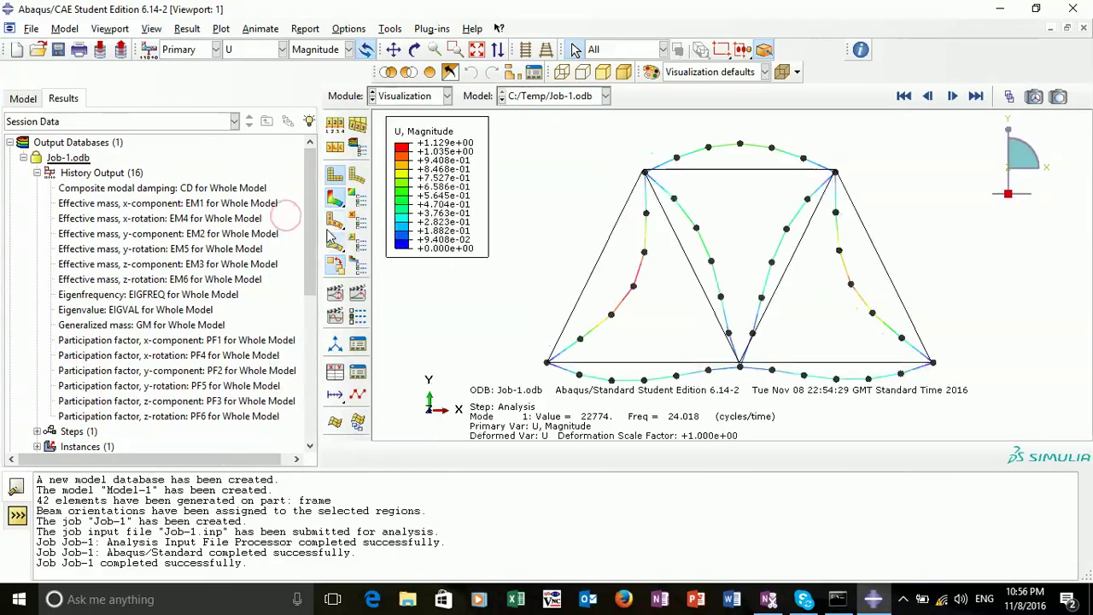
{"action": "left_click", "coordinate": [116, 298]}
{"action": "right_click", "coordinate": [115, 290]}
{"action": "left_click", "coordinate": [154, 351]}
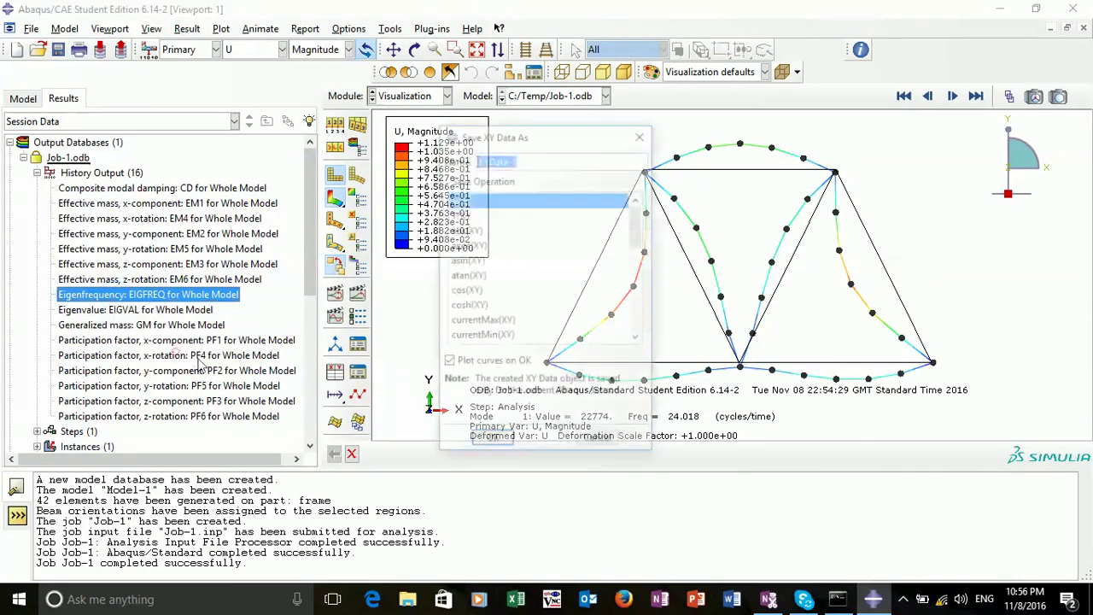
{"action": "double_click", "coordinate": [539, 154]}
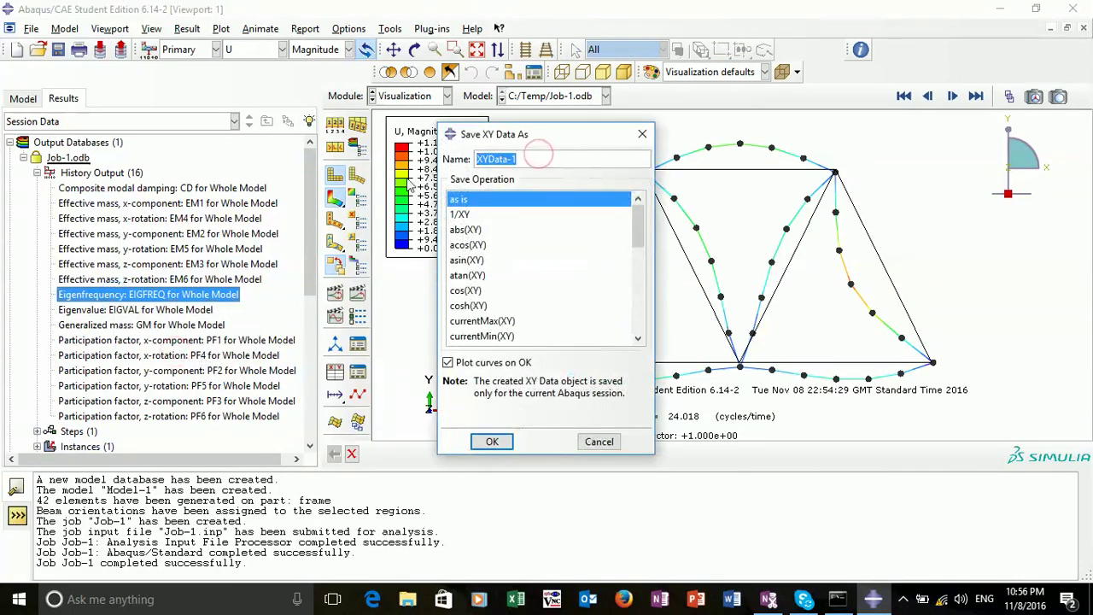
{"action": "type", "text": "Frequencie"}
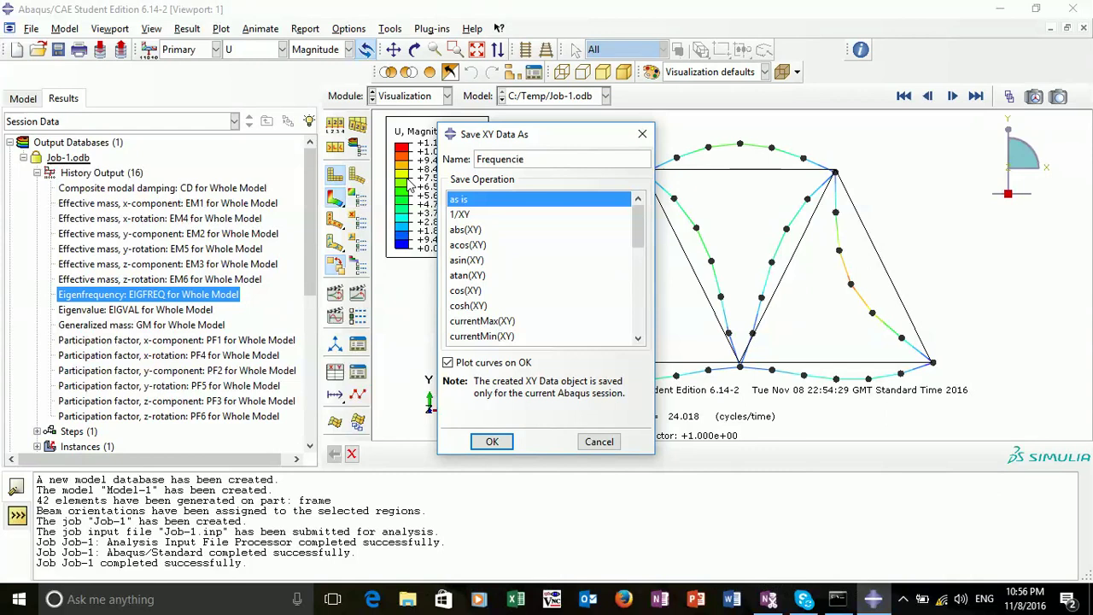
{"action": "type", "text": "s"}
{"action": "left_click", "coordinate": [493, 442]}
Step: Save the Eigenvalue (EIGVAL) history output as XY data named EigenValues
{"action": "left_click", "coordinate": [145, 310]}
{"action": "right_click", "coordinate": [145, 311]}
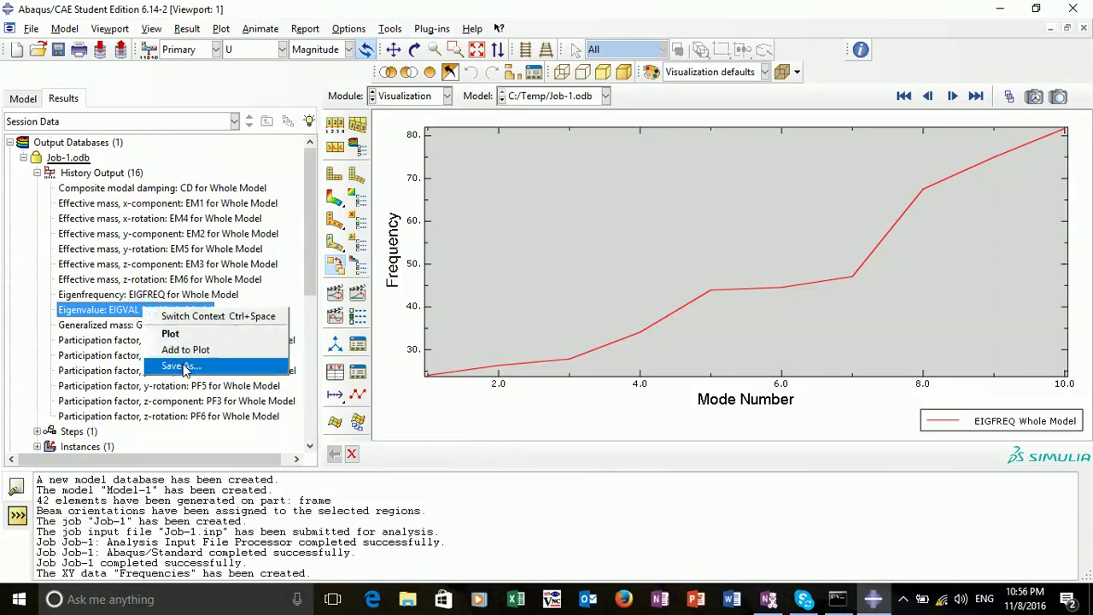
{"action": "left_click", "coordinate": [185, 368]}
{"action": "type", "text": "EigenValues"}
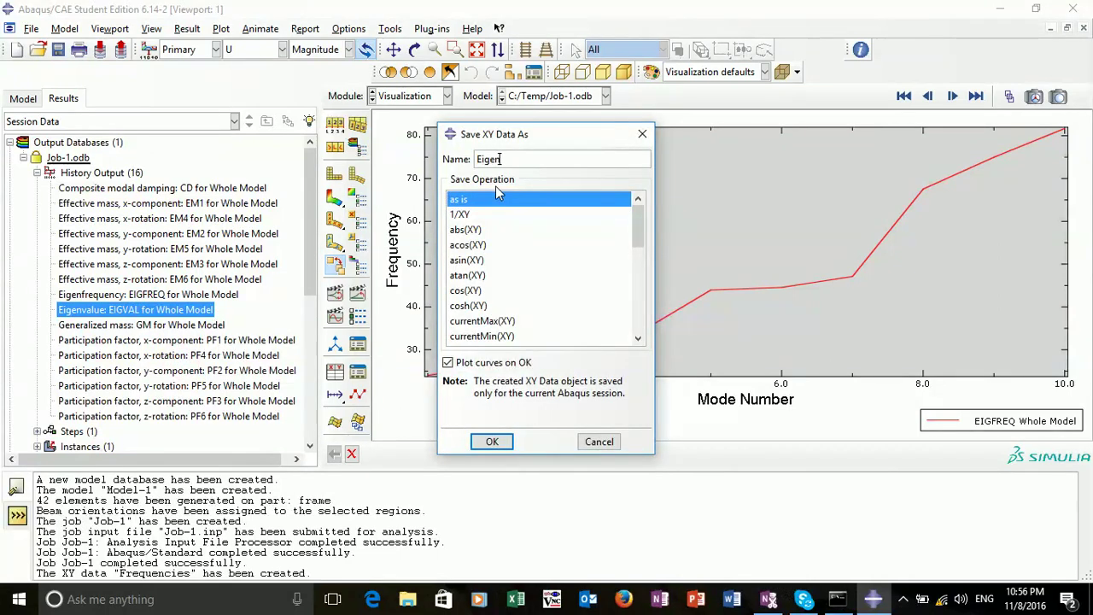
{"action": "left_click", "coordinate": [492, 441]}
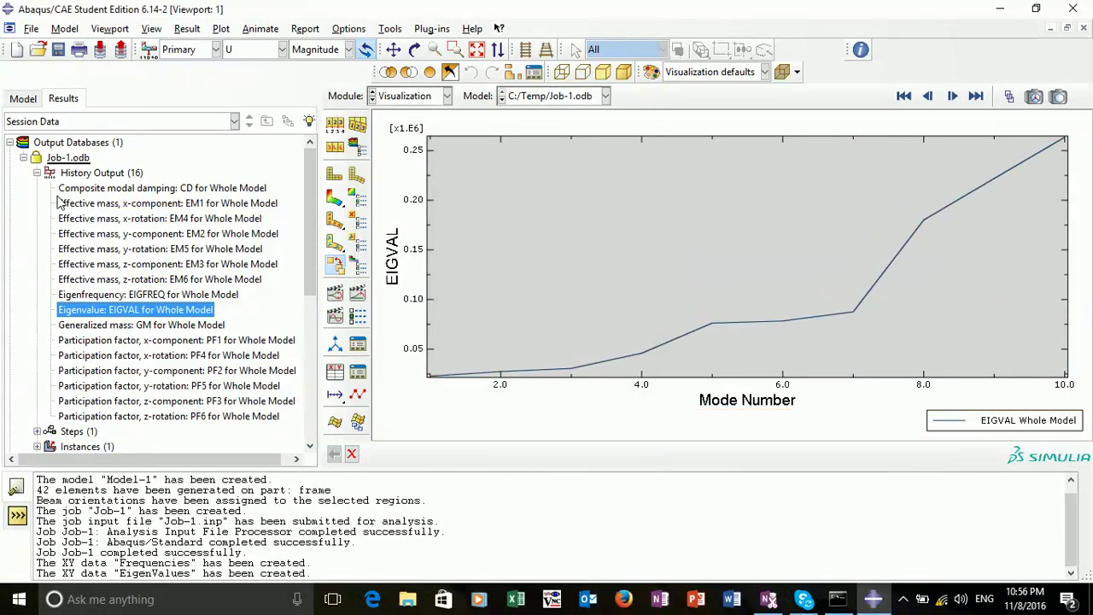
Step: Collapse Job-1.odb, expand XYData, and plot Frequencies, then EigenValues again
{"action": "left_click", "coordinate": [23, 159]}
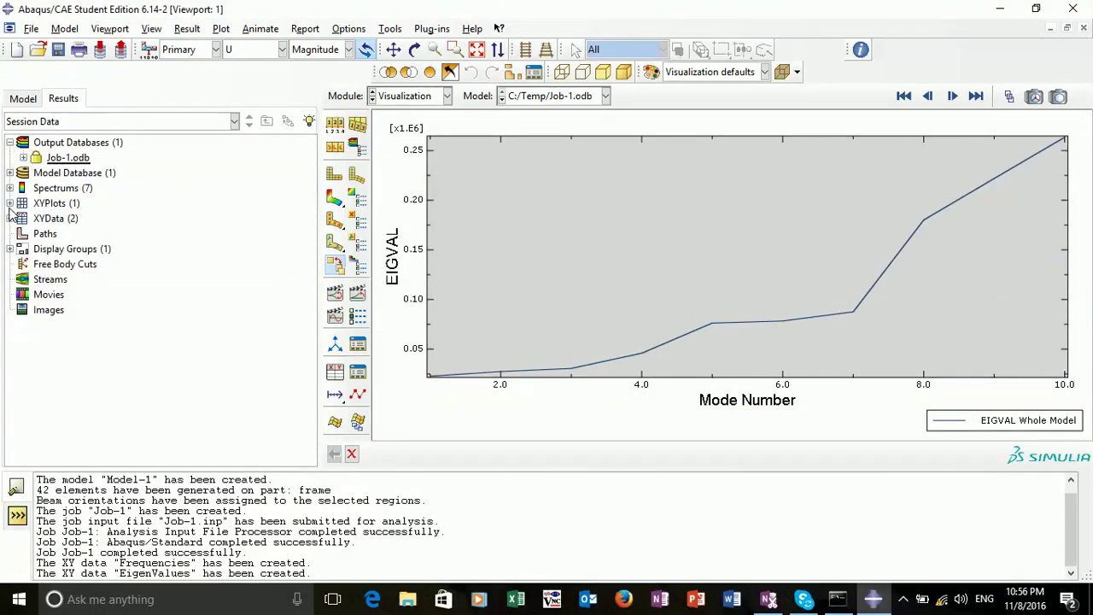
{"action": "left_click", "coordinate": [9, 218]}
{"action": "right_click", "coordinate": [63, 238]}
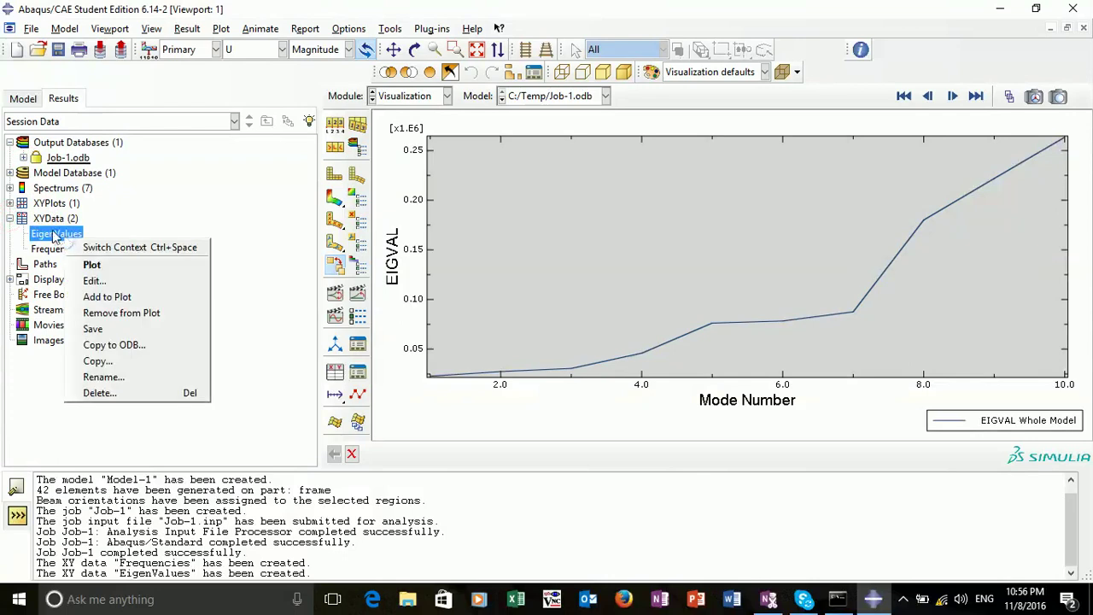
{"action": "left_click", "coordinate": [48, 249]}
{"action": "double_click", "coordinate": [51, 248]}
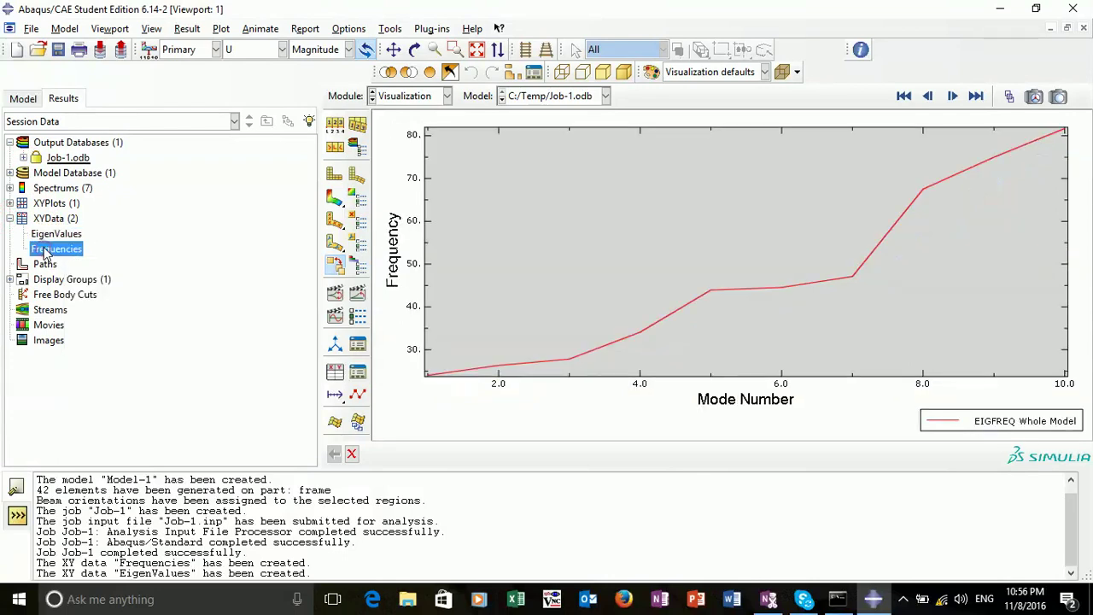
{"action": "double_click", "coordinate": [67, 235]}
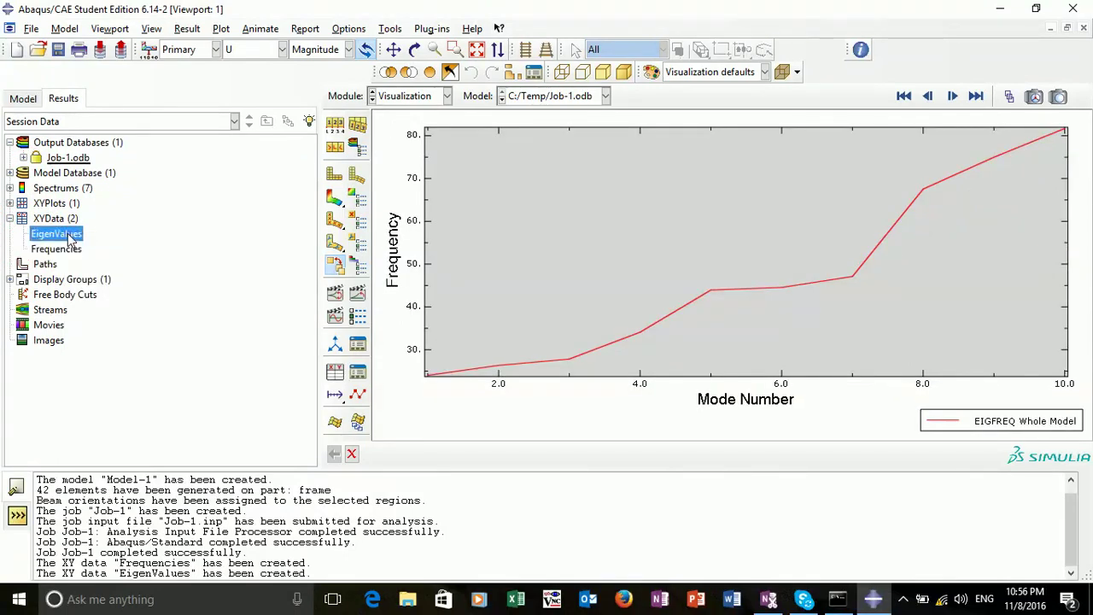
{"action": "right_click", "coordinate": [67, 236]}
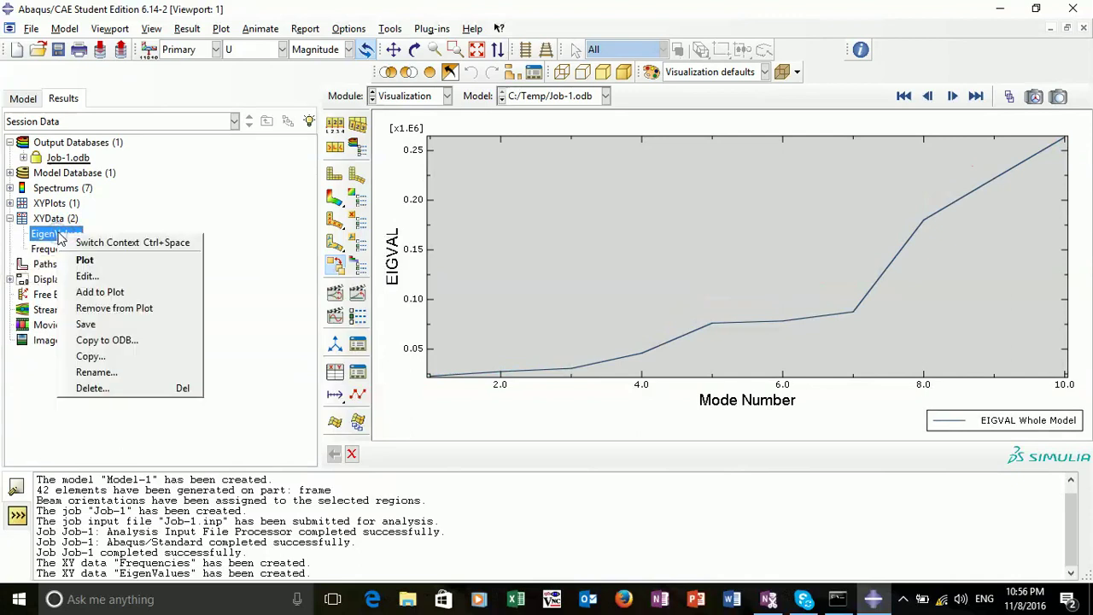
{"action": "left_click", "coordinate": [161, 212]}
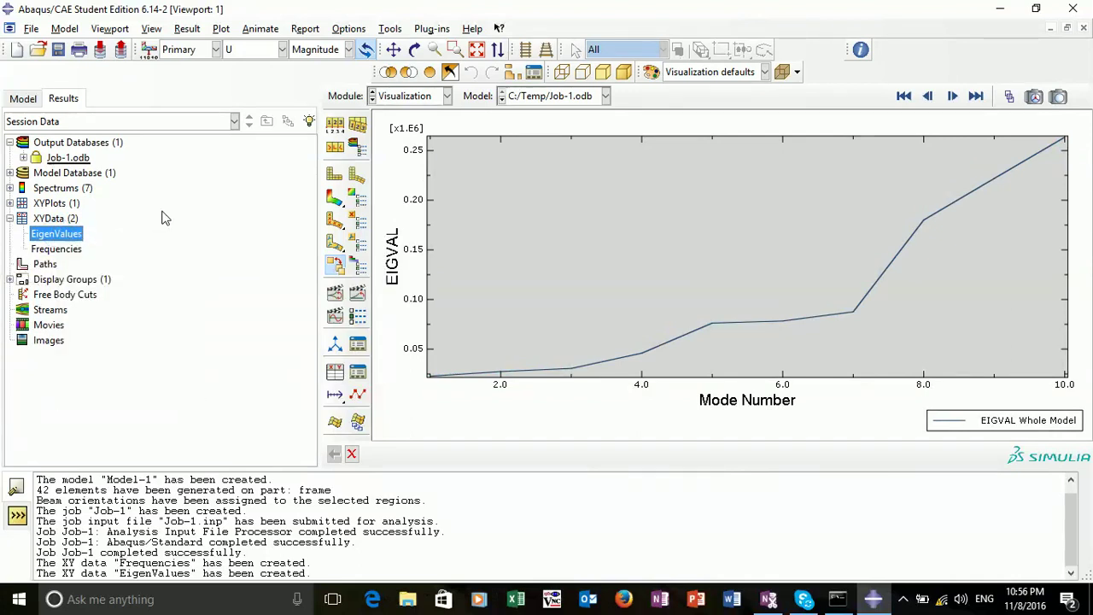
Step: Start an XY data report targeting AbaqusFrequencyAnalysis.rpt in the user's home folder under C:\Users
{"action": "left_click", "coordinate": [305, 31]}
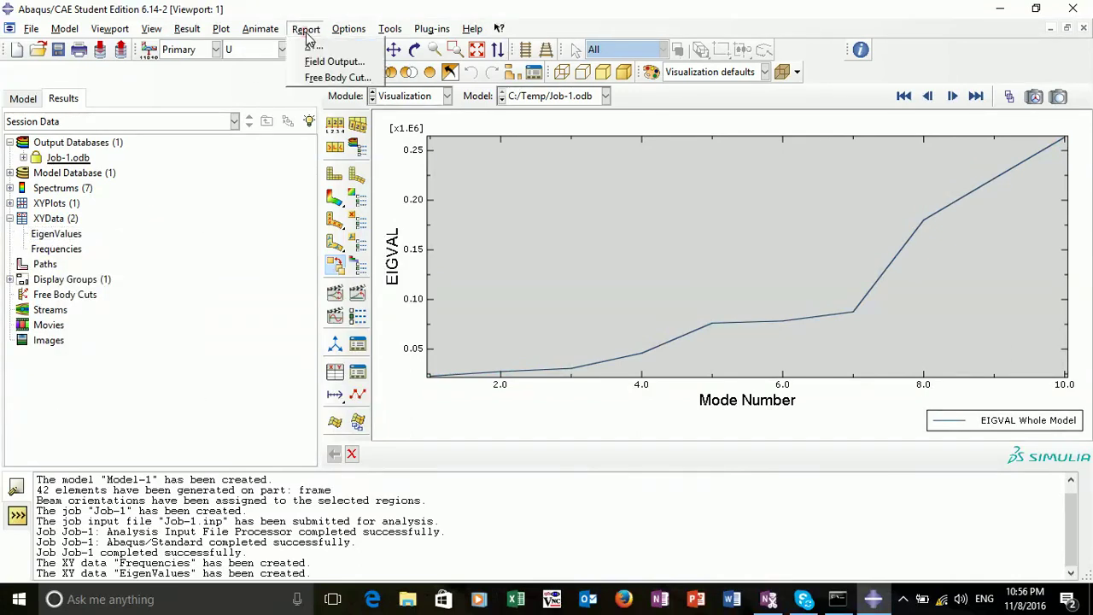
{"action": "left_click", "coordinate": [313, 46]}
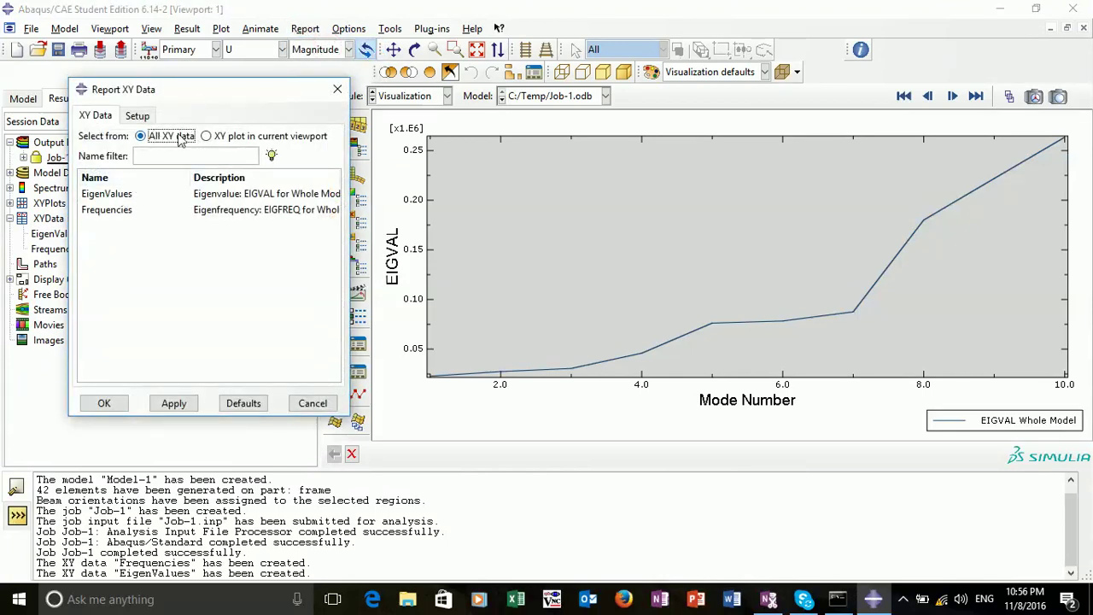
{"action": "left_click", "coordinate": [136, 114]}
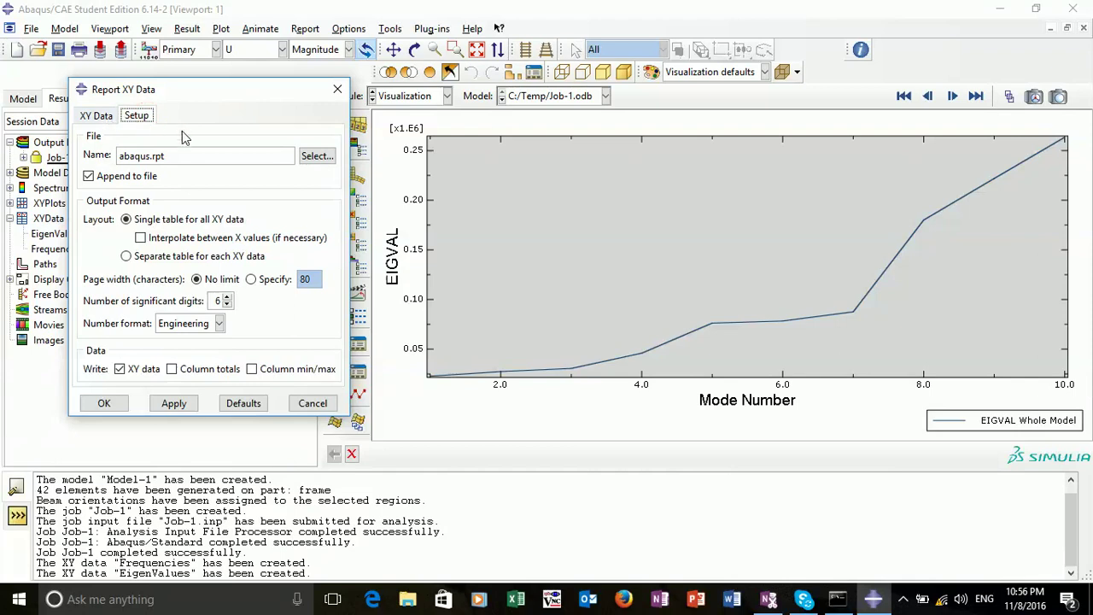
{"action": "left_click", "coordinate": [323, 157]}
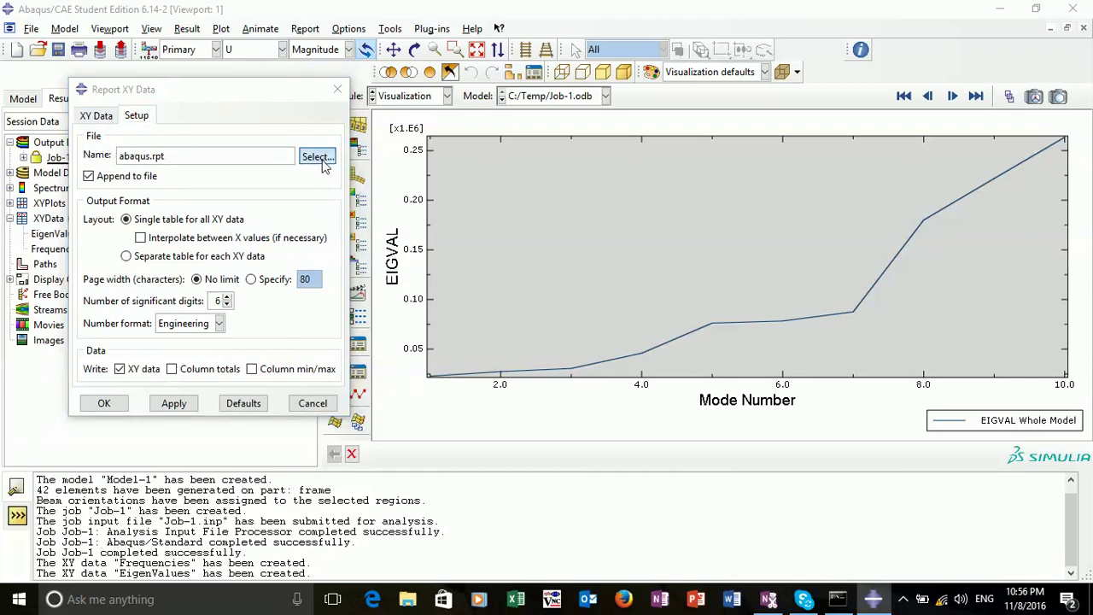
{"action": "left_click", "coordinate": [203, 152]}
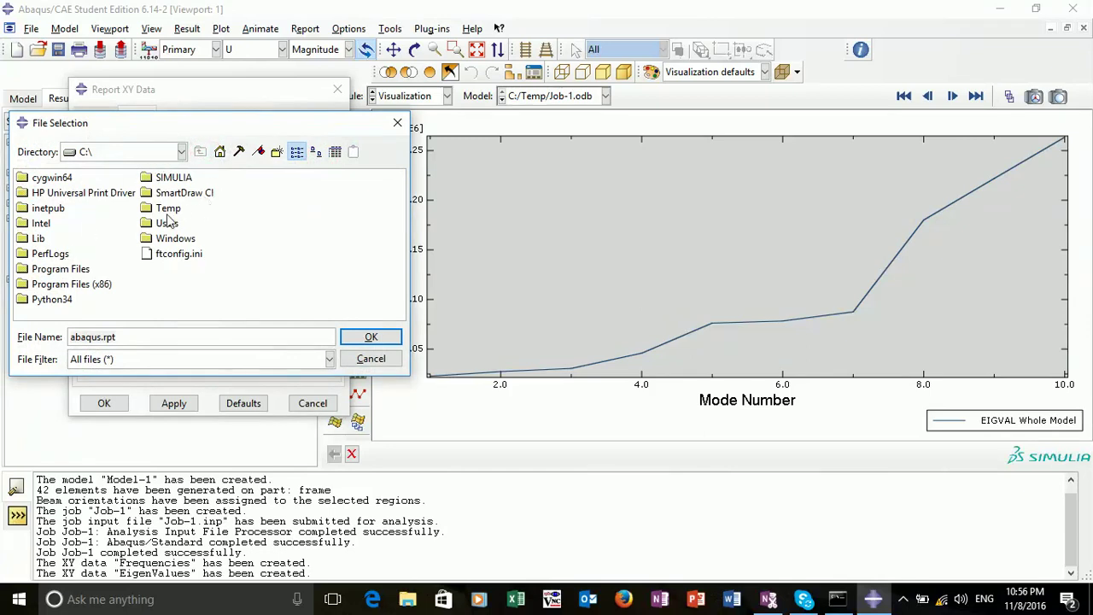
{"action": "double_click", "coordinate": [167, 223]}
{"action": "double_click", "coordinate": [36, 255]}
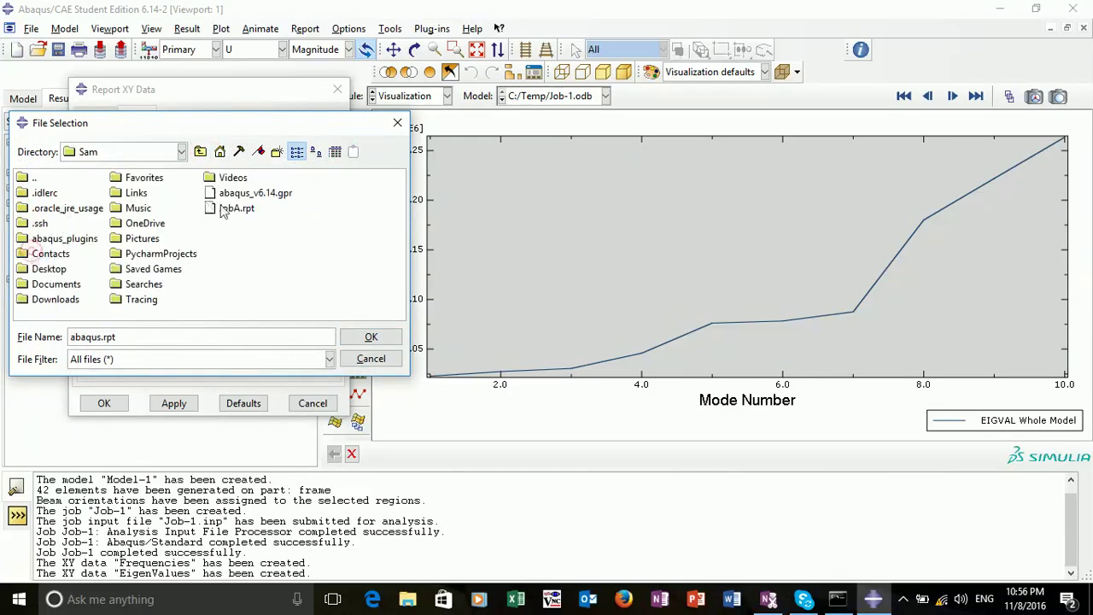
{"action": "double_click", "coordinate": [99, 336]}
{"action": "type", "text": "Abaqu"}
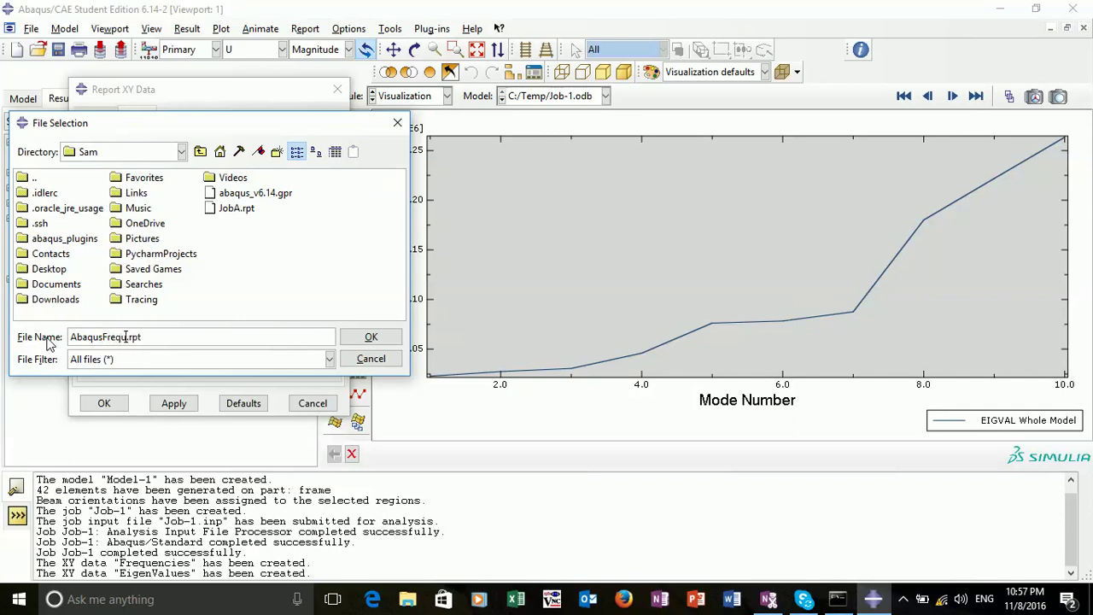
{"action": "type", "text": "sFrequencyAnalysis"}
{"action": "left_click", "coordinate": [357, 340]}
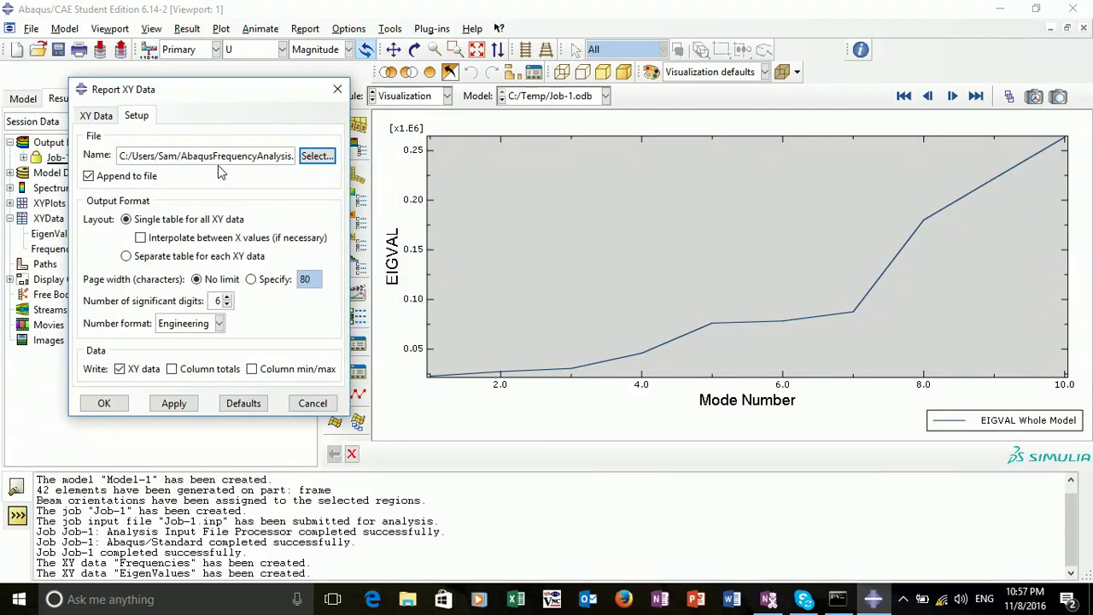
Step: Write the EigenValues data, then append the Frequencies data, to the report file
{"action": "left_click", "coordinate": [97, 115]}
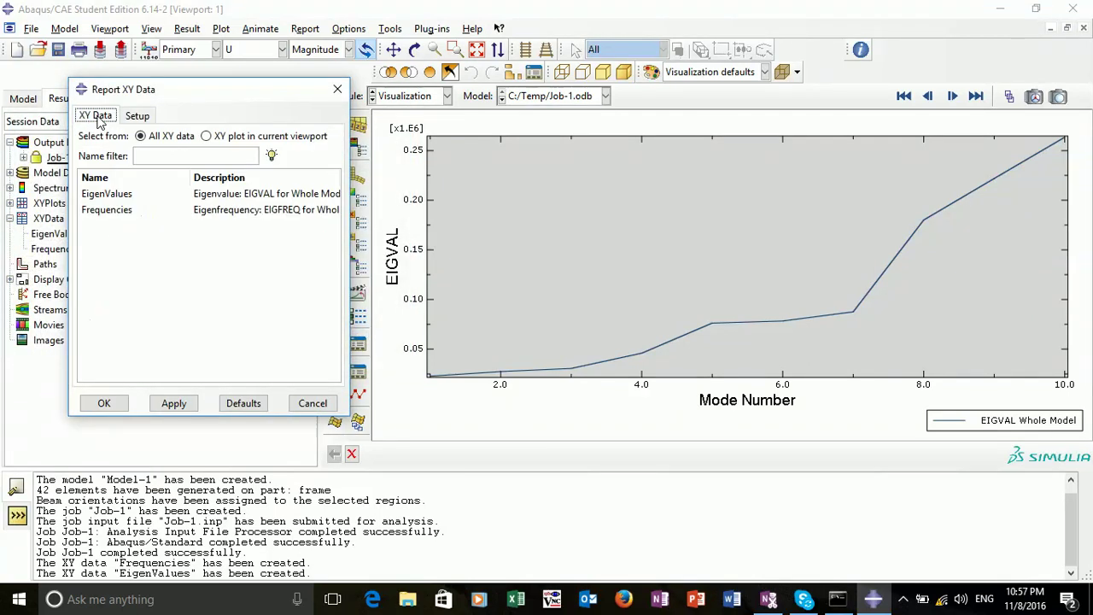
{"action": "left_click", "coordinate": [116, 196]}
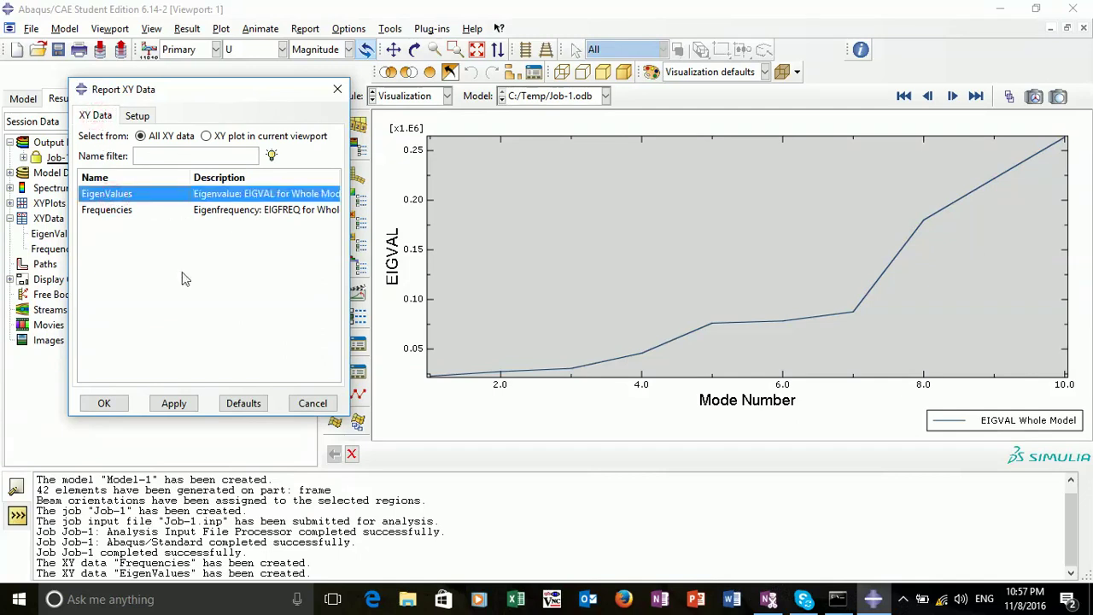
{"action": "left_click", "coordinate": [178, 404]}
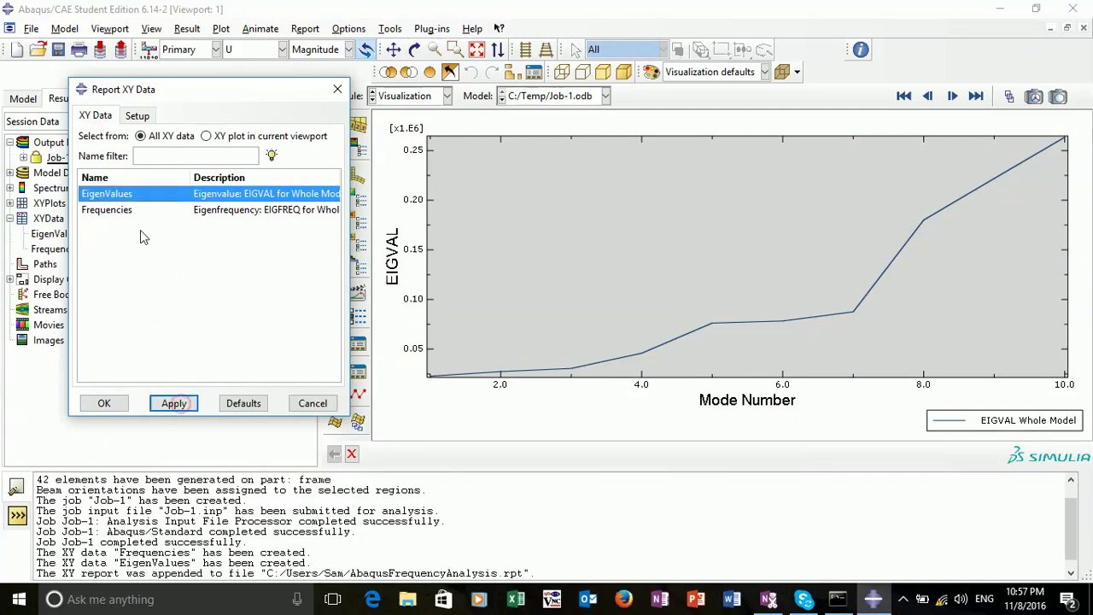
{"action": "left_click", "coordinate": [121, 210]}
{"action": "left_click", "coordinate": [177, 404]}
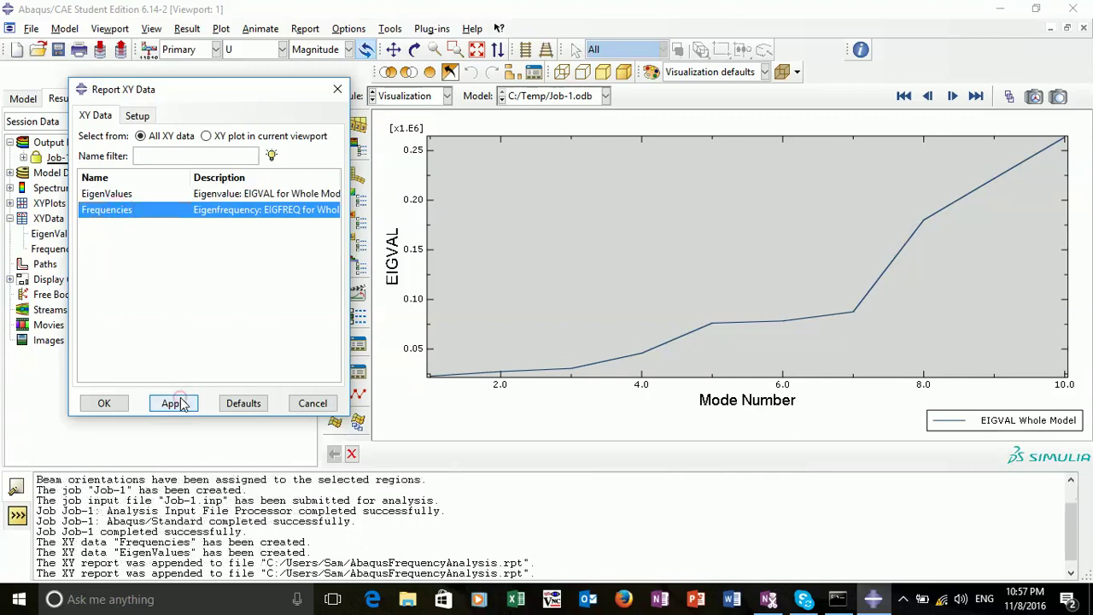
{"action": "left_click", "coordinate": [103, 404]}
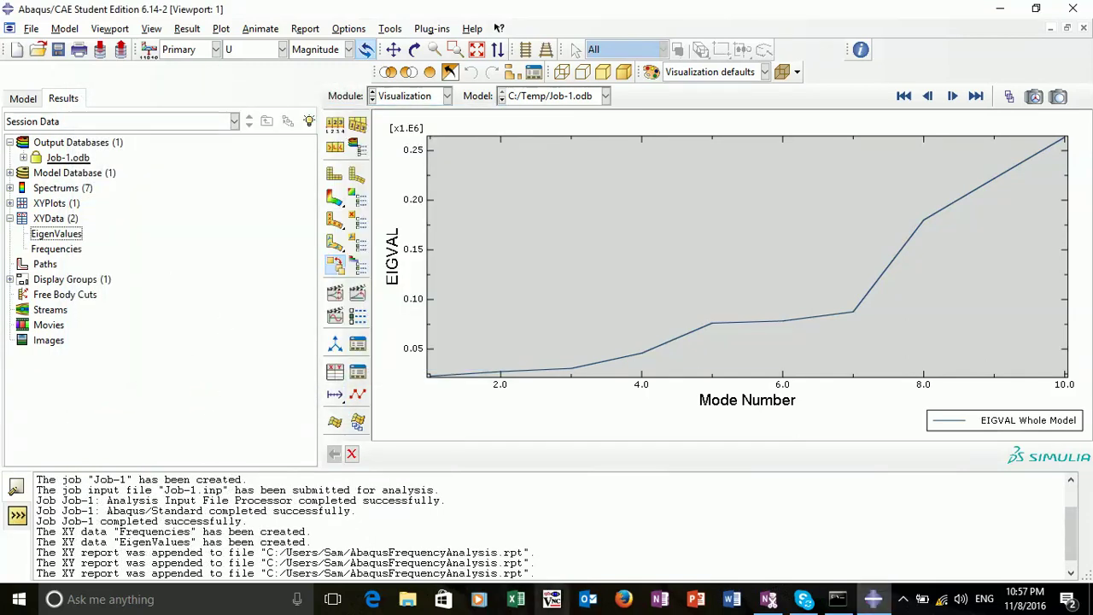
Step: Browse File Explorer to C:\Users\<home folder> and open the context menu of AbaqusFrequencyAnalysis.rpt
{"action": "left_click", "coordinate": [408, 598]}
{"action": "scroll", "coordinate": [348, 355], "scroll_direction": "down", "scroll_amount": 1}
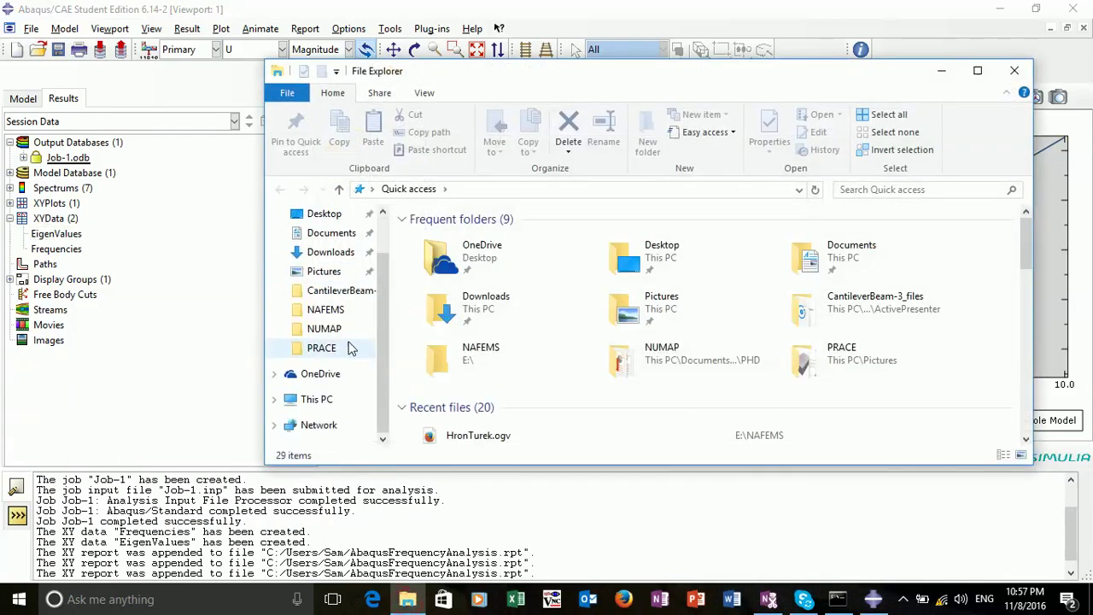
{"action": "left_click", "coordinate": [318, 399]}
{"action": "double_click", "coordinate": [483, 352]}
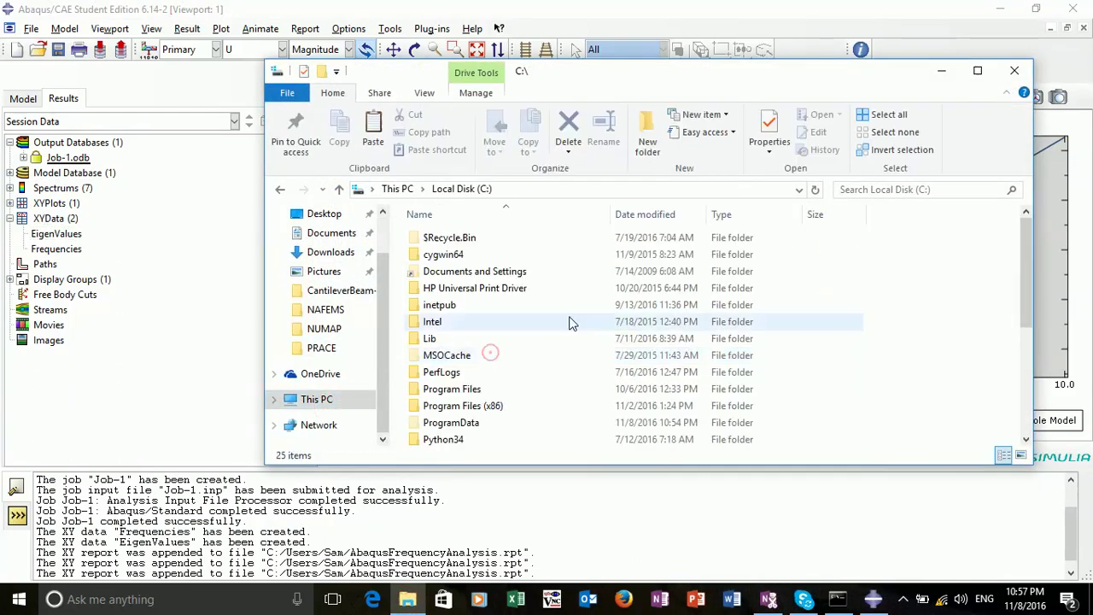
{"action": "scroll", "coordinate": [495, 291], "scroll_direction": "down", "scroll_amount": 4}
{"action": "double_click", "coordinate": [471, 337]}
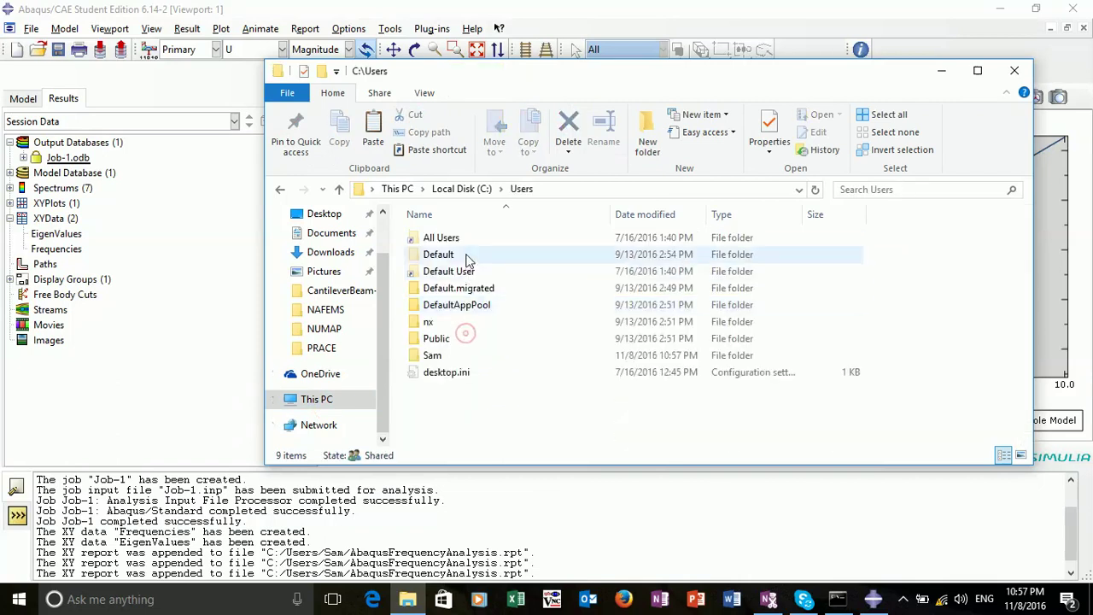
{"action": "double_click", "coordinate": [466, 355]}
{"action": "scroll", "coordinate": [504, 283], "scroll_direction": "down", "scroll_amount": 7}
{"action": "scroll", "coordinate": [502, 281], "scroll_direction": "down", "scroll_amount": 3}
{"action": "left_click", "coordinate": [481, 241]}
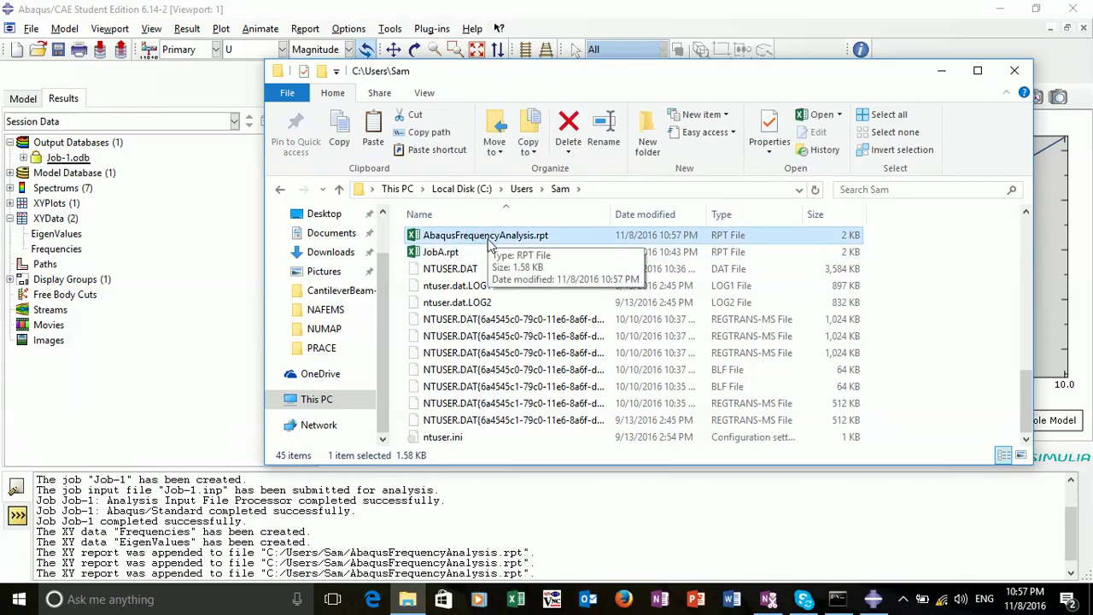
{"action": "right_click", "coordinate": [490, 240]}
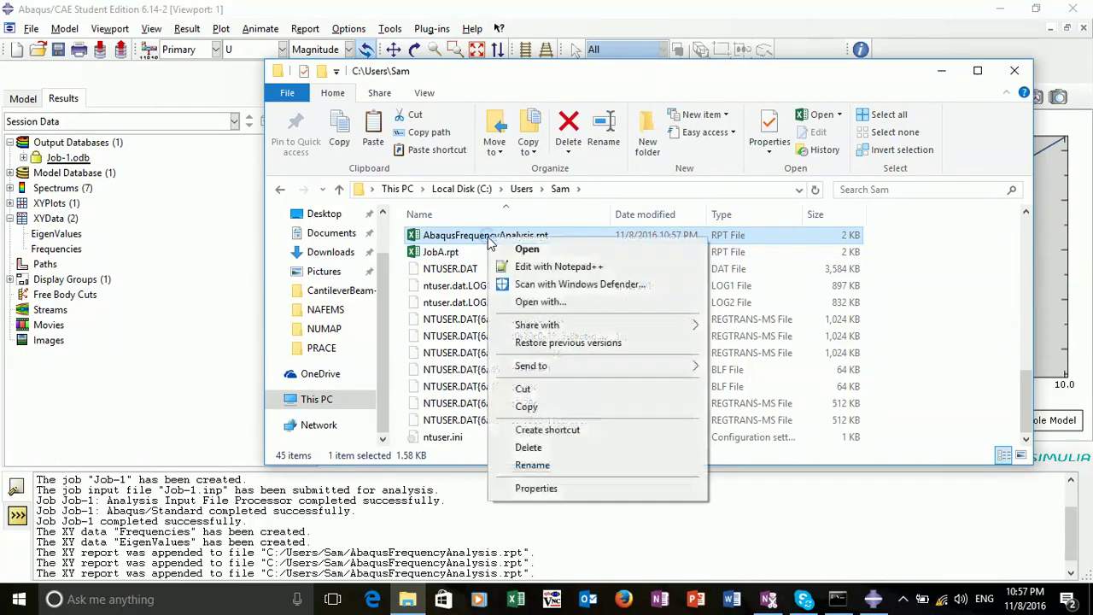
Step: Open AbaqusFrequencyAnalysis.rpt in Notepad++ and review the ten eigenvalues and frequencies (24.018–81.6898)
{"action": "left_click", "coordinate": [551, 268]}
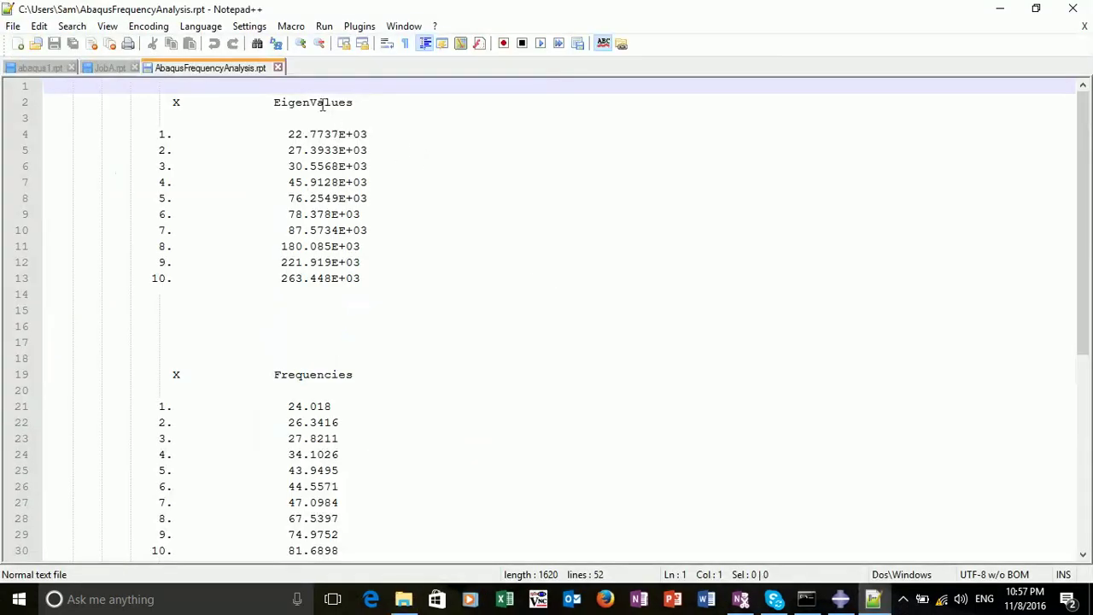
{"action": "scroll", "coordinate": [342, 171], "scroll_direction": "down", "scroll_amount": 7}
{"action": "scroll", "coordinate": [350, 290], "scroll_direction": "up", "scroll_amount": 4}
{"action": "scroll", "coordinate": [338, 216], "scroll_direction": "down", "scroll_amount": 3}
{"action": "scroll", "coordinate": [329, 337], "scroll_direction": "up", "scroll_amount": 6}
{"action": "left_click", "coordinate": [1036, 8]}
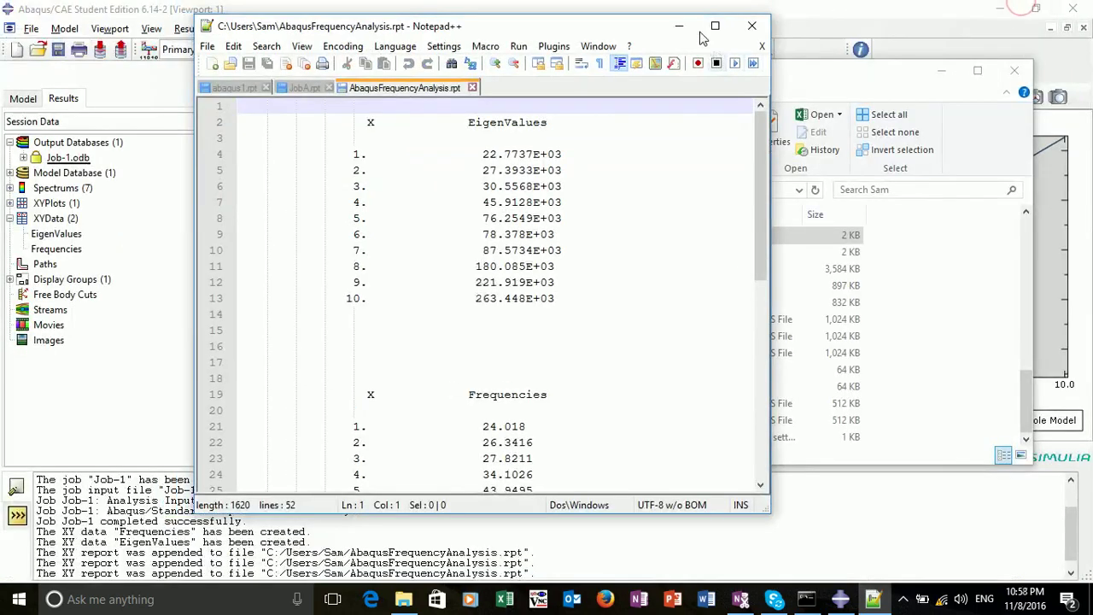
Step: Minimize Notepad++ and File Explorer to bring back the EIGVAL-versus-mode-number plot
{"action": "left_click", "coordinate": [671, 13]}
{"action": "left_click", "coordinate": [939, 68]}
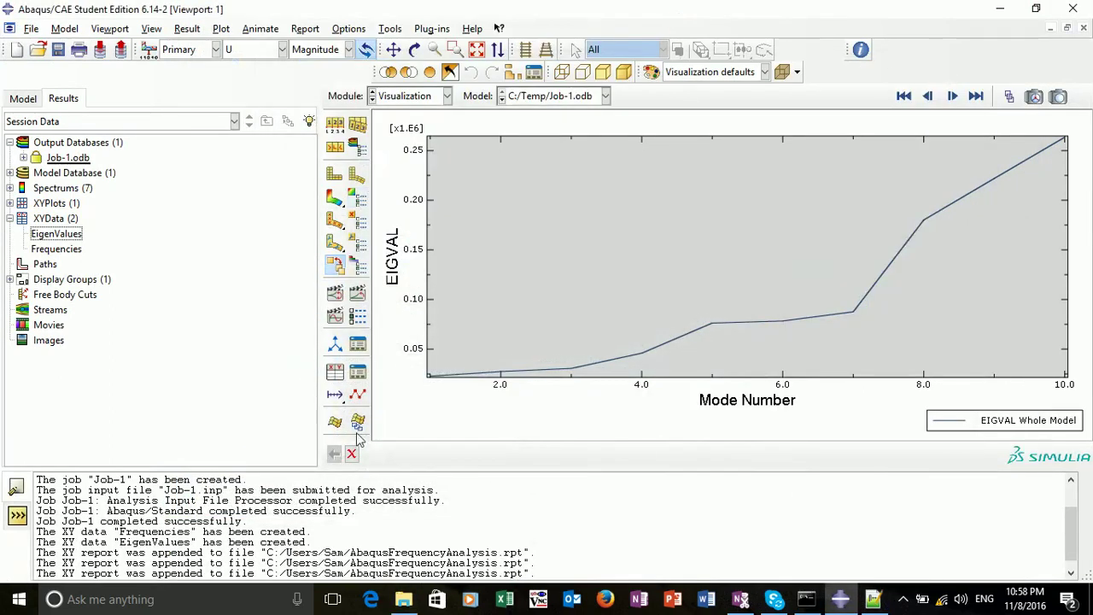